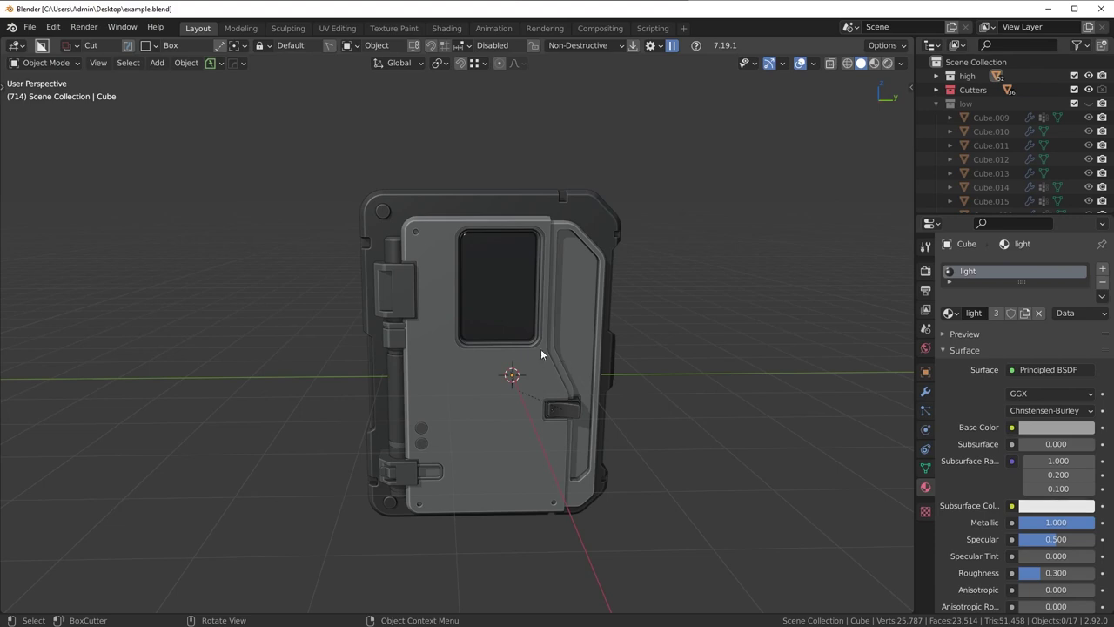
- Delete every object except the front door panel and collapse the low collection in the outliner
{"action": "middle_click_drag", "start_coordinate": [560, 350], "coordinate": [483, 376]}
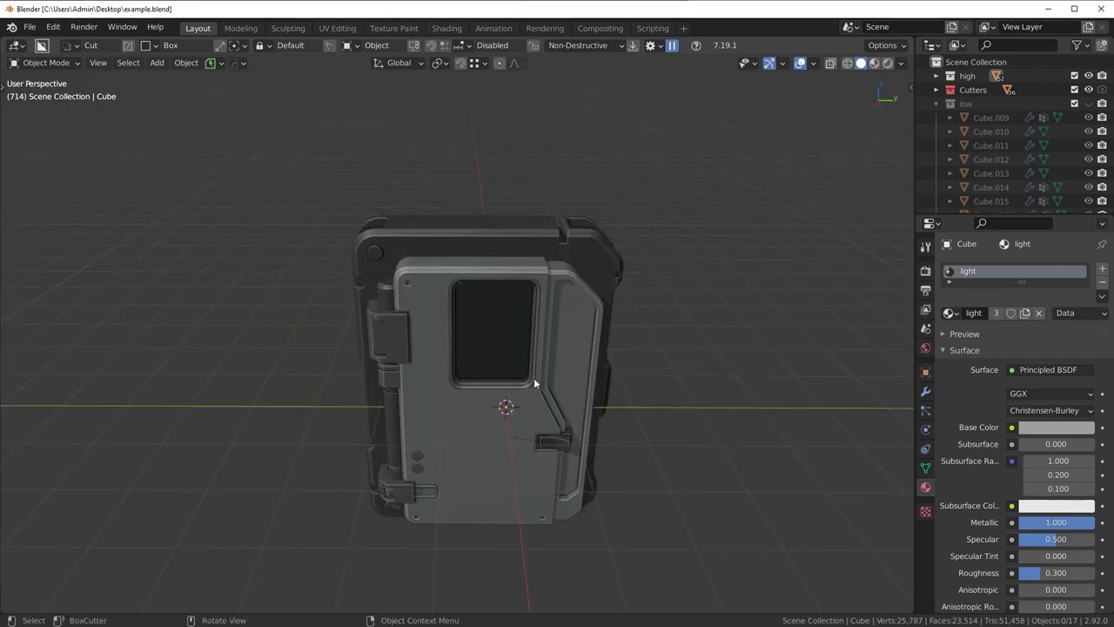
{"action": "scroll", "coordinate": [524, 391], "scroll_direction": "up", "scroll_amount": 4}
{"action": "left_click", "coordinate": [564, 406]}
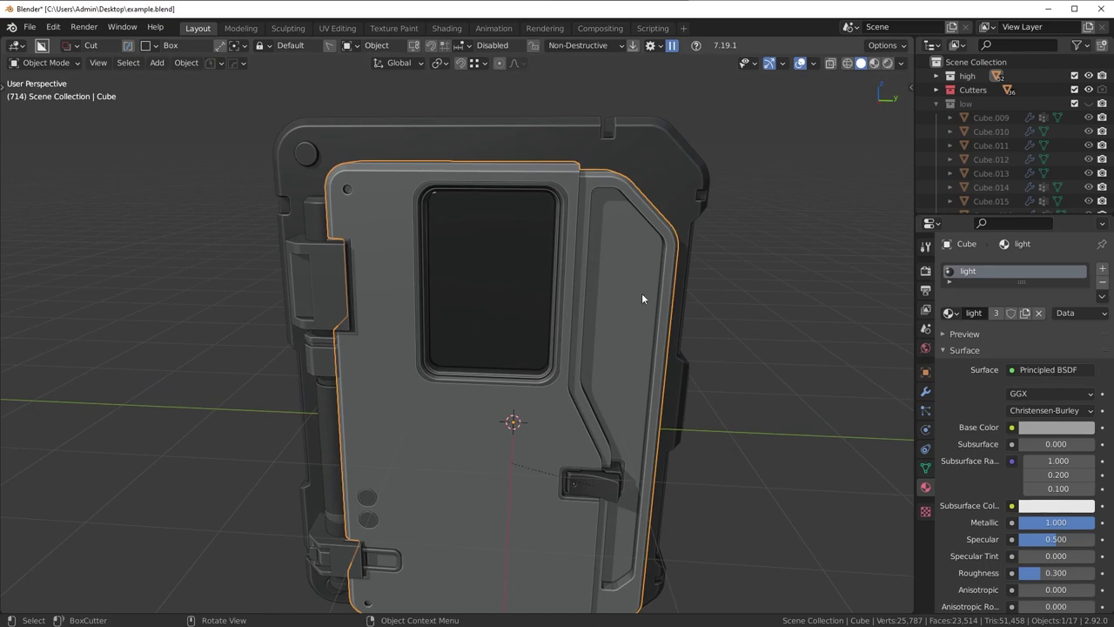
{"action": "mouse_move", "coordinate": [619, 267]}
{"action": "middle_mouse_down"}
{"action": "mouse_move", "coordinate": [654, 272]}
{"action": "mouse_move", "coordinate": [607, 275]}
{"action": "middle_mouse_up"}
{"action": "scroll", "coordinate": [655, 275], "scroll_direction": "down", "scroll_amount": 3}
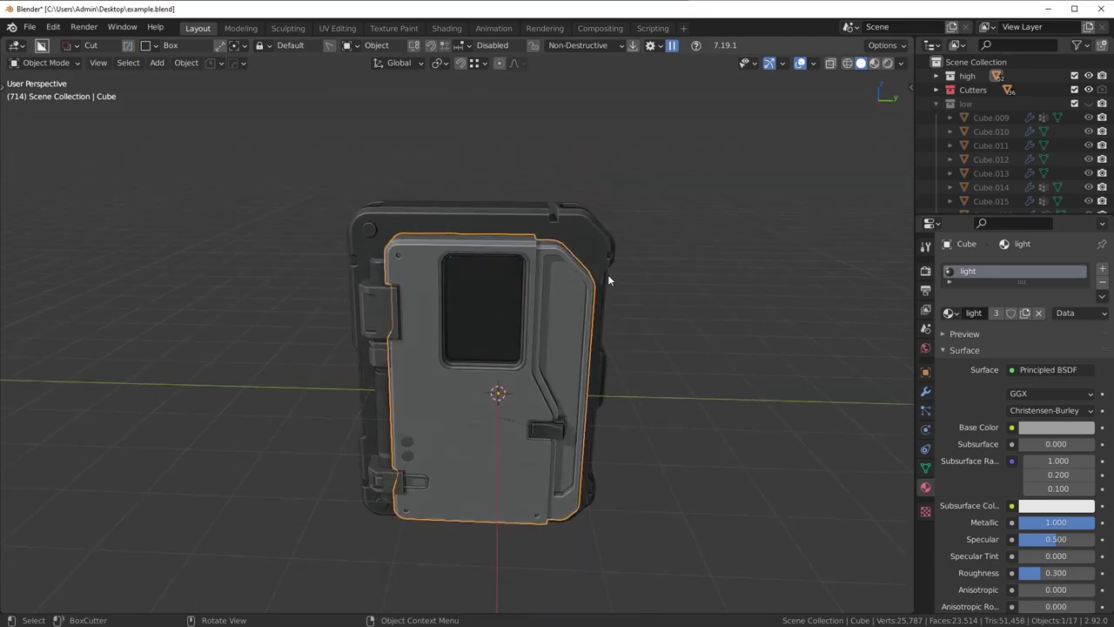
{"action": "key", "text": "ctrl+i"}
{"action": "key", "text": "Delete"}
{"action": "middle_click_drag", "start_coordinate": [714, 284], "coordinate": [687, 280]}
{"action": "left_click", "coordinate": [937, 104]}
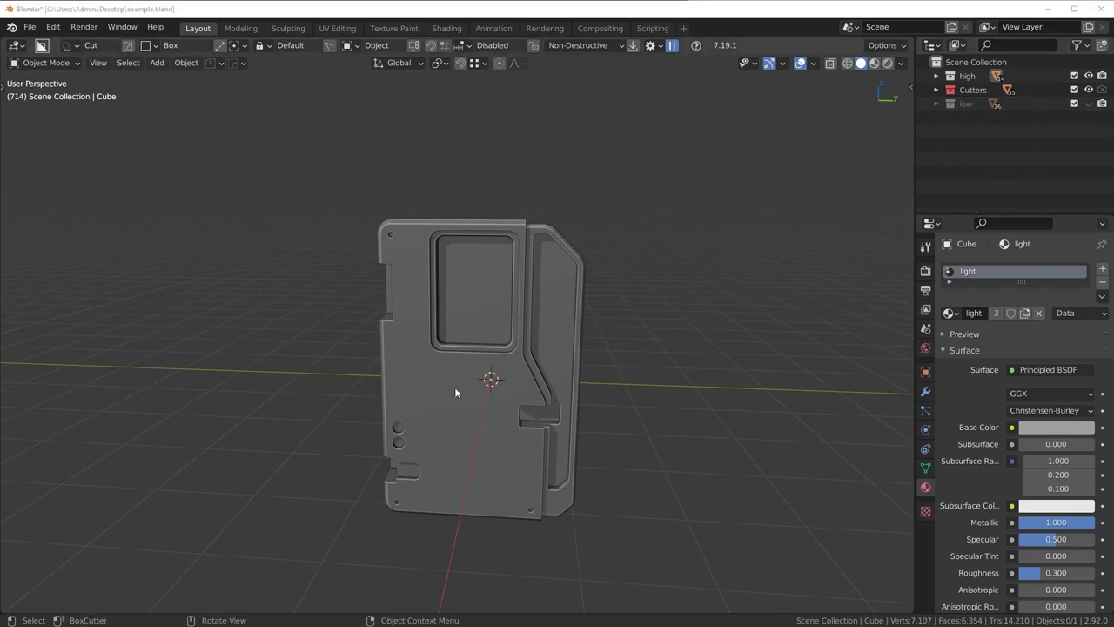
- Set the viewport's solid shading color to Object
{"action": "middle_click_drag", "start_coordinate": [454, 386], "coordinate": [509, 366]}
{"action": "scroll", "coordinate": [498, 392], "scroll_direction": "up", "scroll_amount": 3}
{"action": "left_click", "coordinate": [901, 63]}
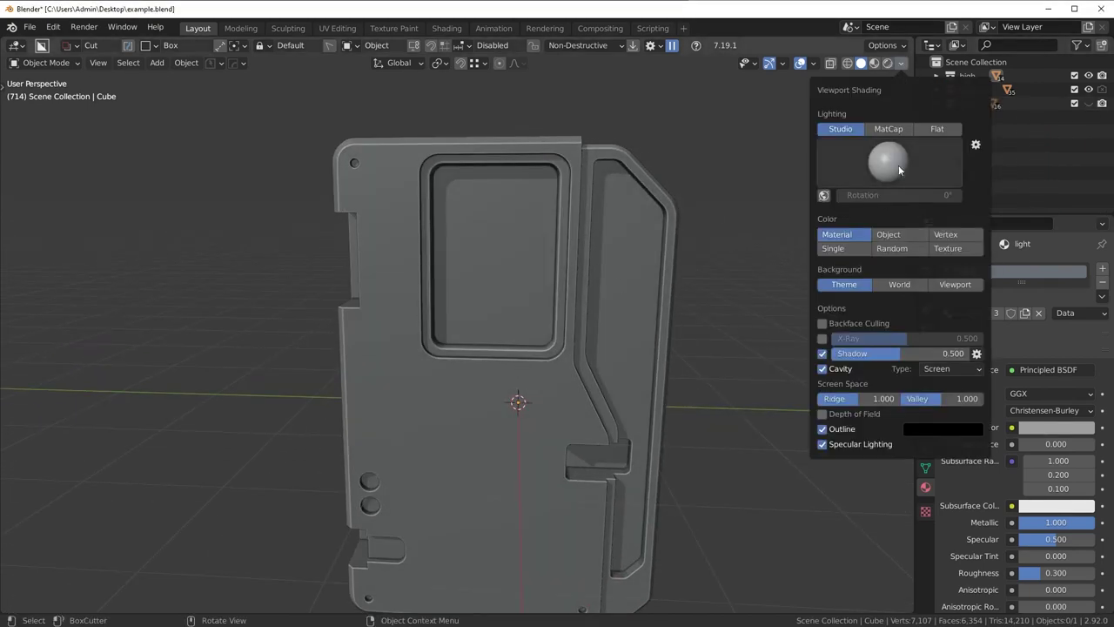
{"action": "left_click", "coordinate": [891, 235]}
{"action": "mouse_move", "coordinate": [509, 287]}
{"action": "middle_mouse_down"}
{"action": "mouse_move", "coordinate": [593, 318]}
{"action": "mouse_move", "coordinate": [587, 226]}
{"action": "mouse_move", "coordinate": [573, 306]}
{"action": "middle_mouse_up"}
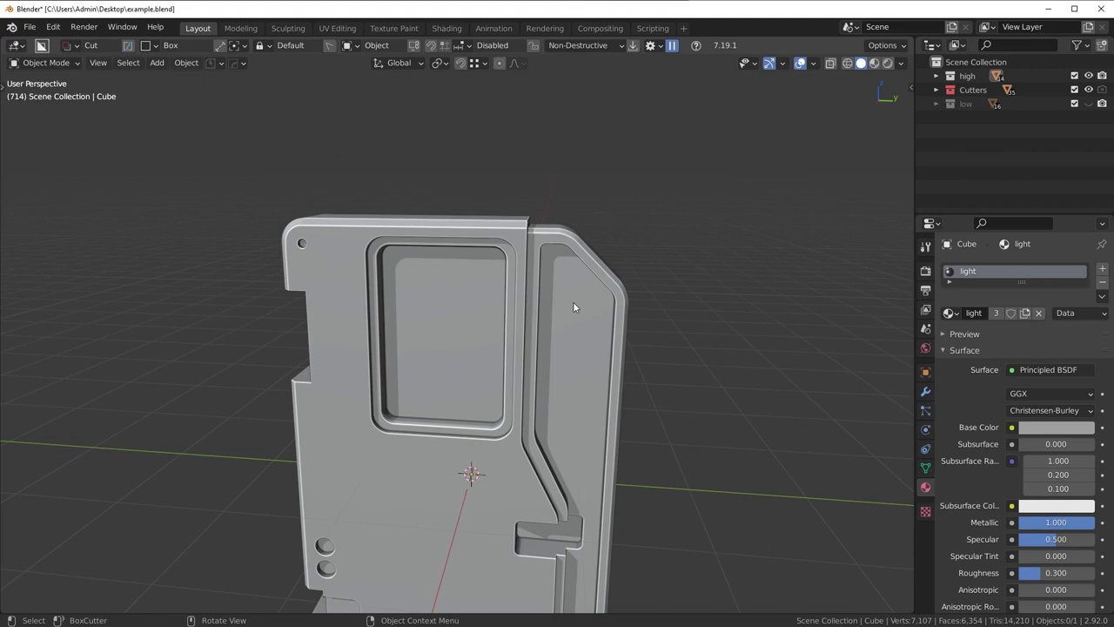
- Delete the existing low collection and create a new empty collection named "low"
{"action": "left_click", "coordinate": [520, 345]}
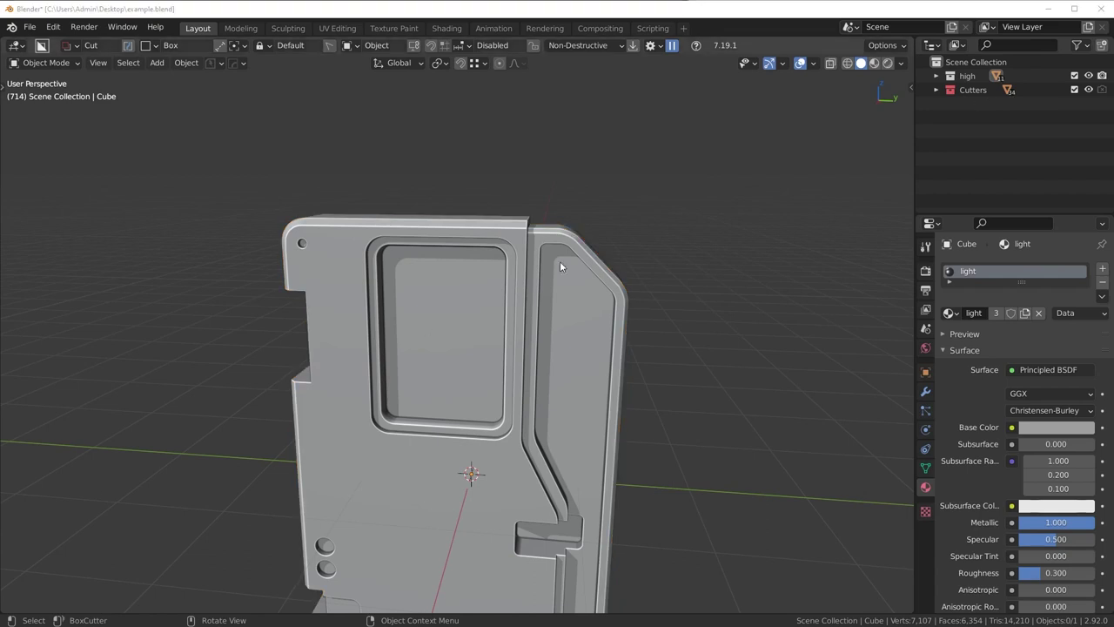
{"action": "middle_click_drag", "start_coordinate": [560, 266], "coordinate": [575, 267]}
{"action": "right_click", "coordinate": [974, 124]}
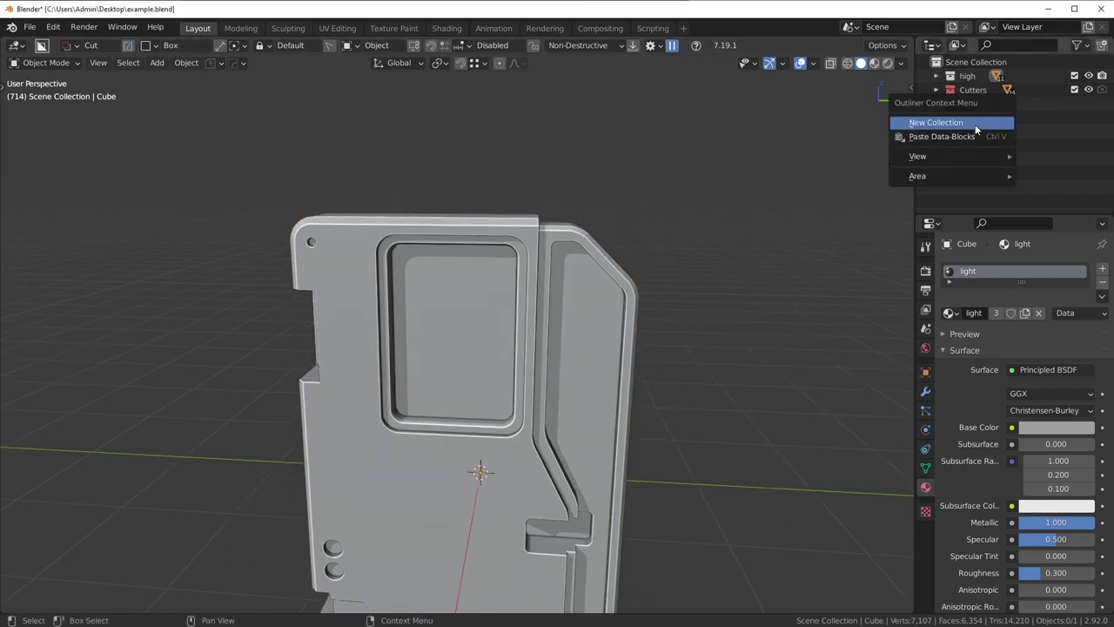
{"action": "left_click", "coordinate": [974, 123]}
{"action": "double_click", "coordinate": [978, 103]}
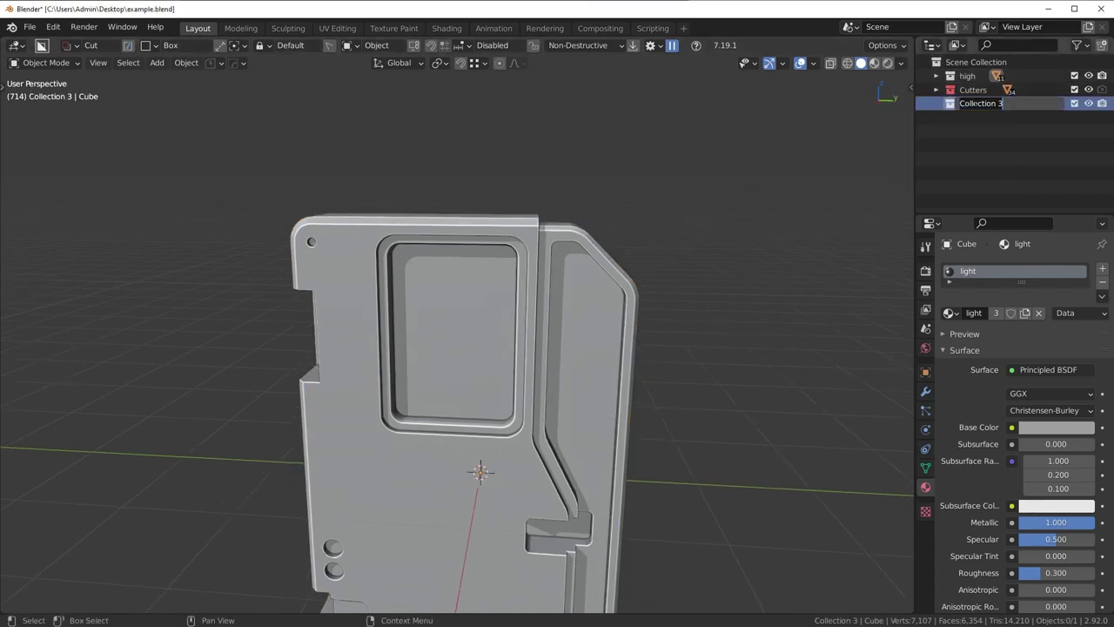
{"action": "type", "text": "low"}
{"action": "key", "text": "Return"}
- Duplicate the door panel in place and move the copy to the low collection
{"action": "middle_click_drag", "start_coordinate": [642, 229], "coordinate": [582, 350]}
{"action": "left_click", "coordinate": [503, 364]}
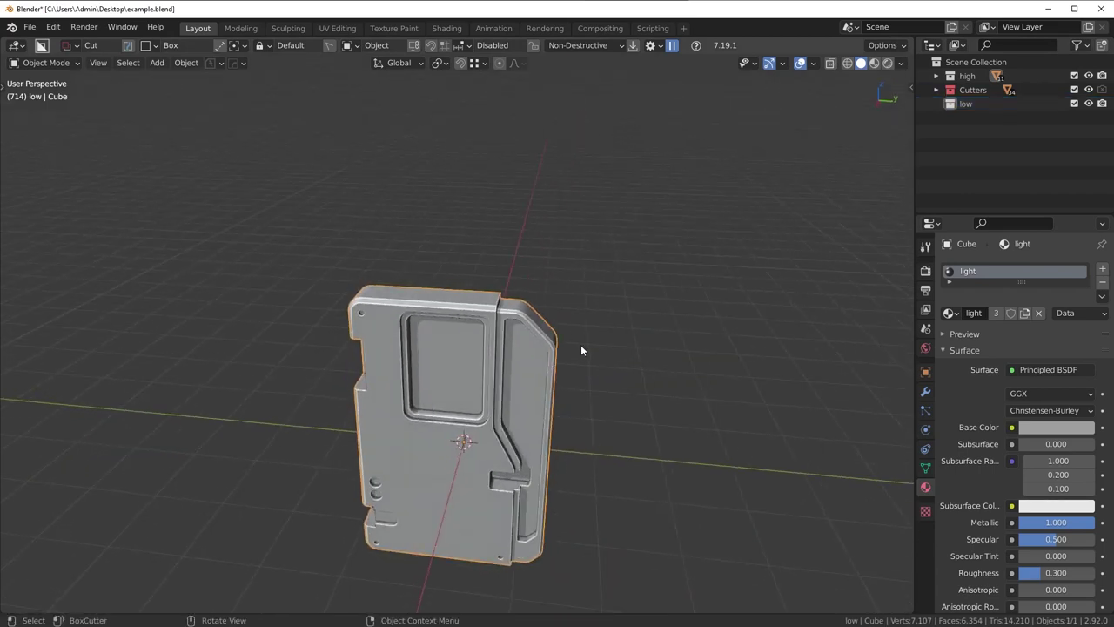
{"action": "key", "text": "shift+d"}
{"action": "right_click", "coordinate": [622, 274]}
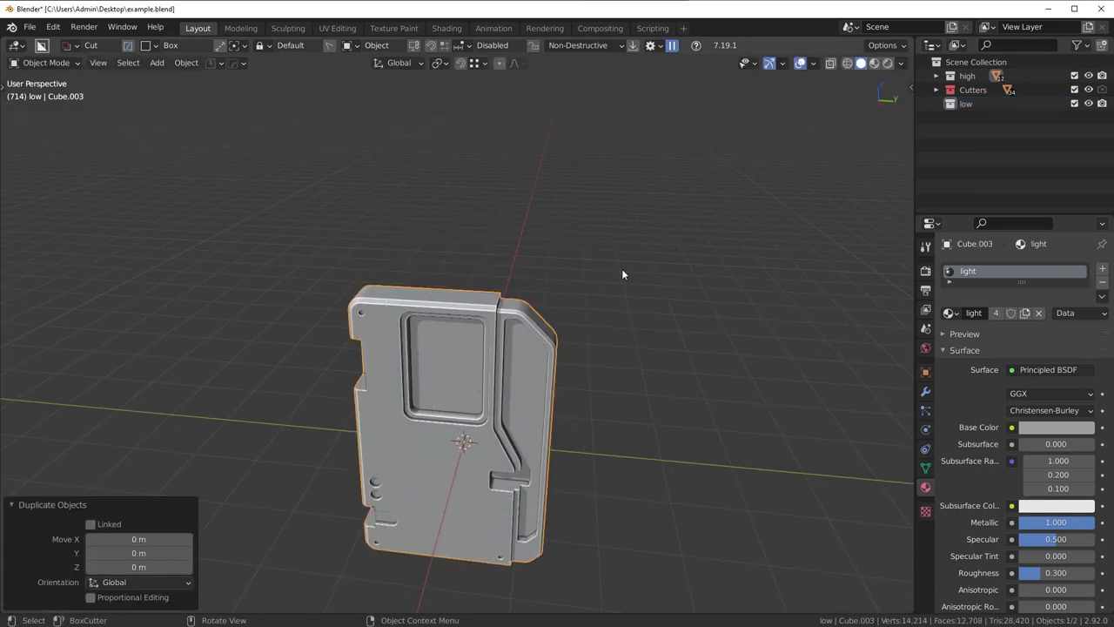
{"action": "key", "text": "m"}
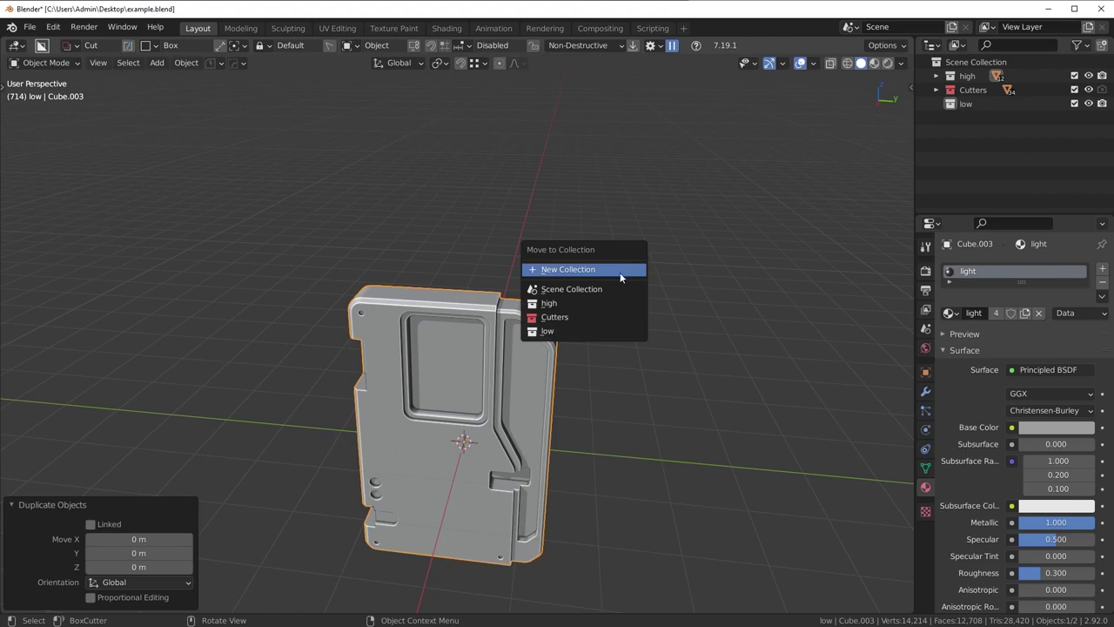
{"action": "left_click", "coordinate": [589, 330]}
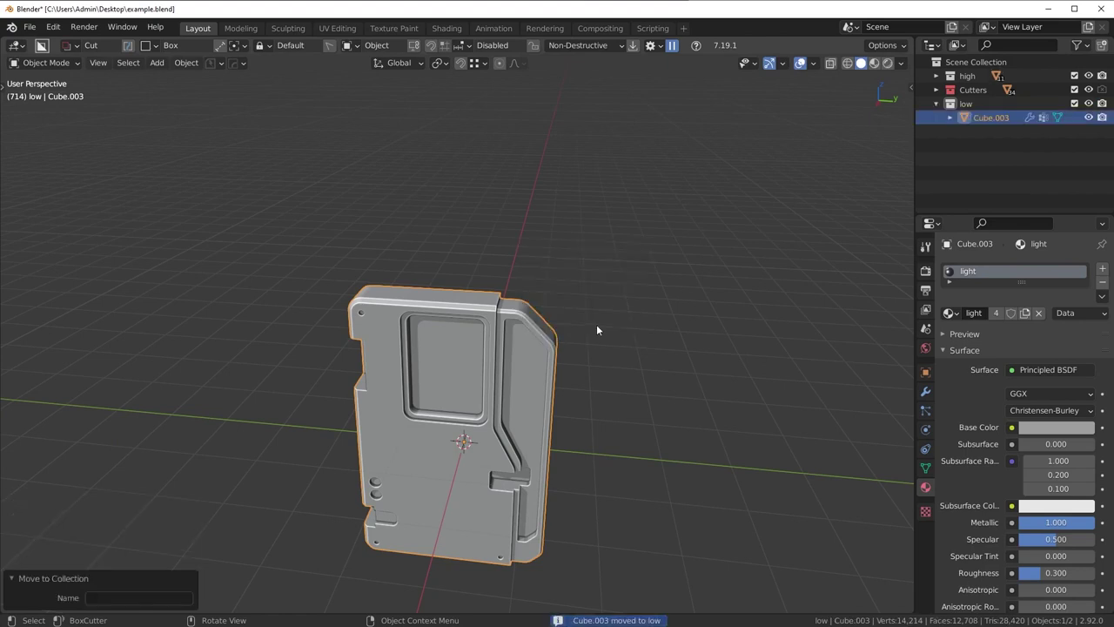
- Hide the high collection and select the panel copy in the low collection
{"action": "left_click", "coordinate": [1089, 77]}
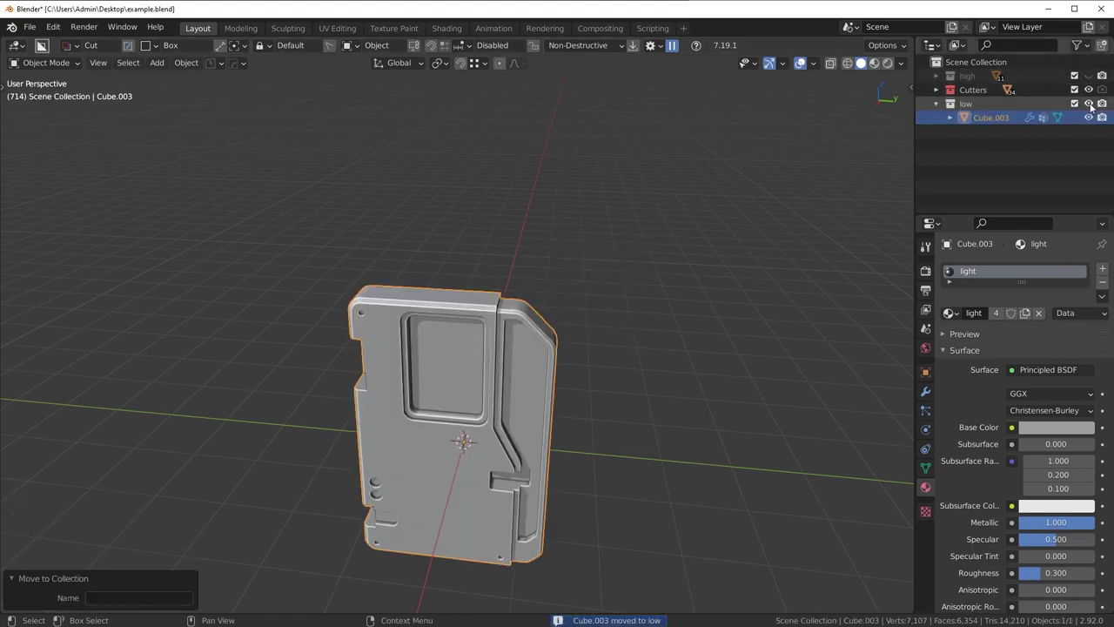
{"action": "middle_click_drag", "start_coordinate": [599, 367], "coordinate": [556, 407]}
{"action": "left_click", "coordinate": [556, 407]}
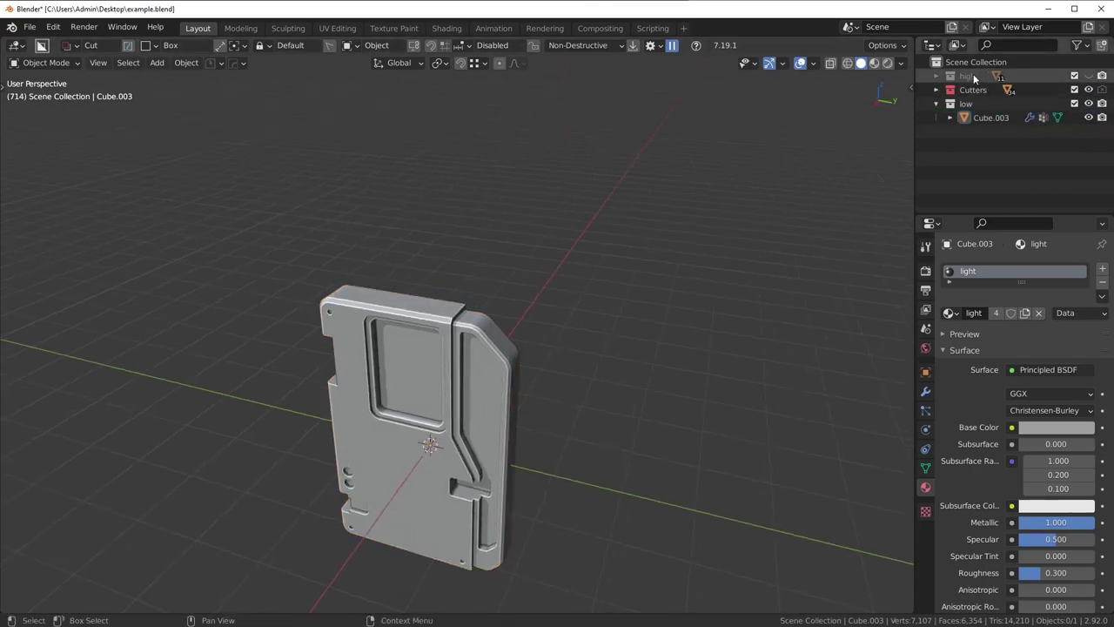
{"action": "left_click", "coordinate": [990, 117]}
- Examine the window recess, hinge notches, round holes and handle cutout on the low panel
{"action": "scroll", "coordinate": [533, 359], "scroll_direction": "up", "scroll_amount": 3}
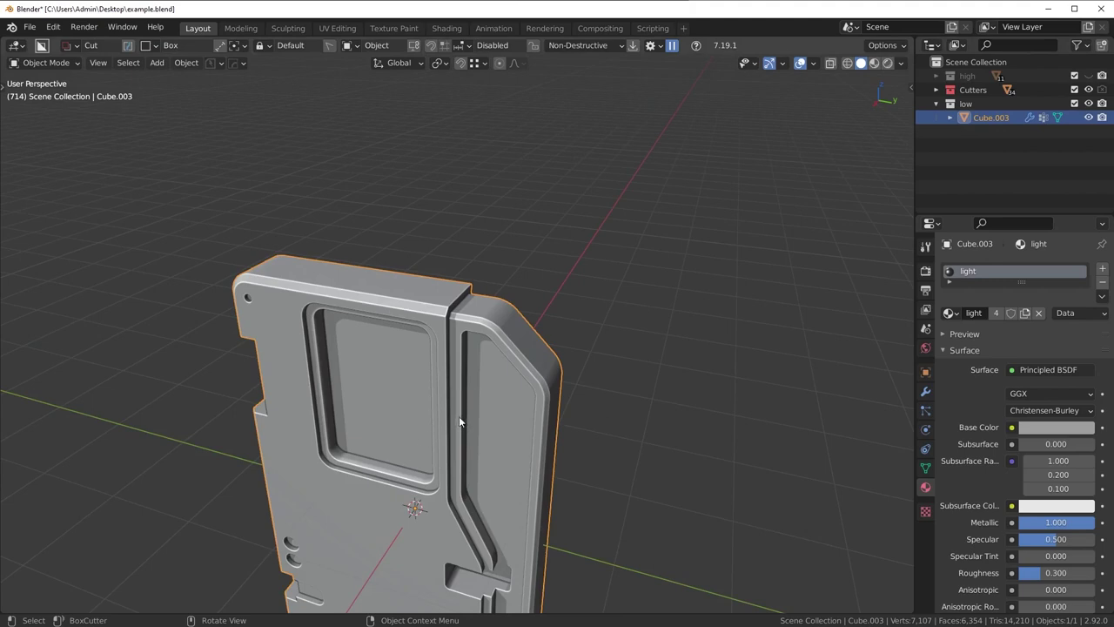
{"action": "scroll", "coordinate": [459, 417], "scroll_direction": "down", "scroll_amount": 3}
{"action": "middle_click_drag", "start_coordinate": [459, 417], "coordinate": [505, 381]}
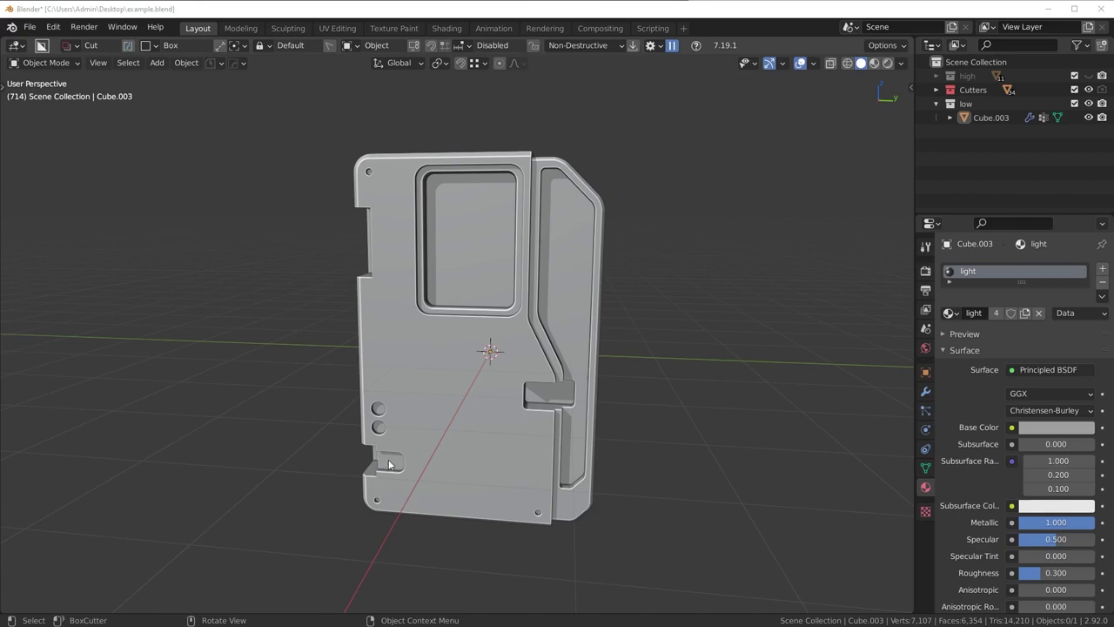
{"action": "middle_click_drag", "start_coordinate": [437, 444], "coordinate": [459, 385]}
{"action": "scroll", "coordinate": [454, 336], "scroll_direction": "up", "scroll_amount": 2}
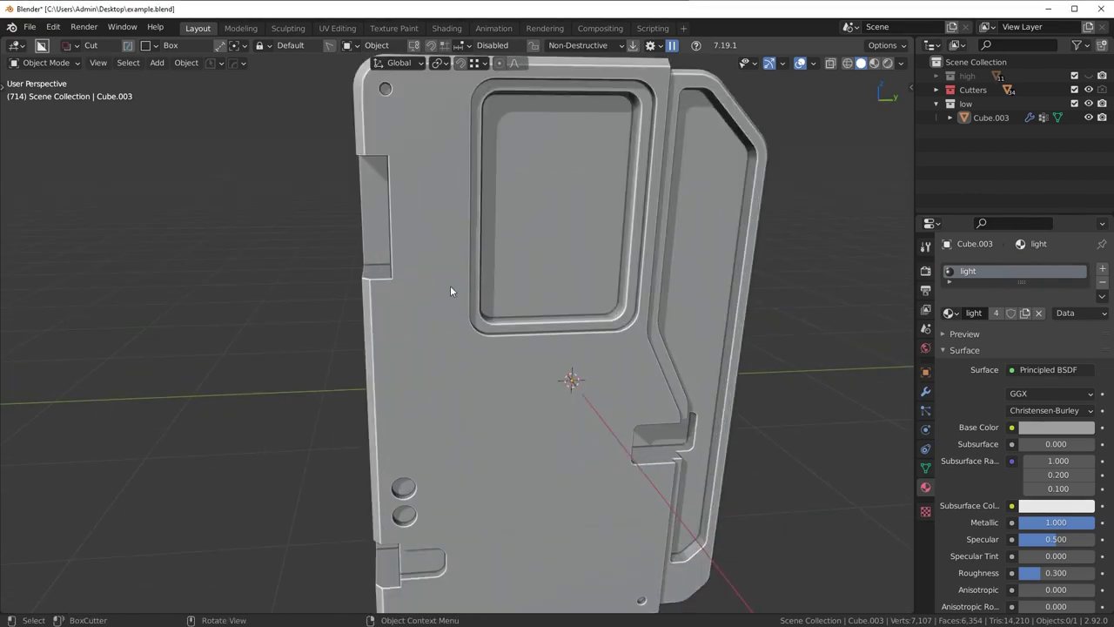
{"action": "middle_click_drag", "start_coordinate": [415, 483], "coordinate": [404, 449]}
{"action": "scroll", "coordinate": [404, 449], "scroll_direction": "down", "scroll_amount": 1}
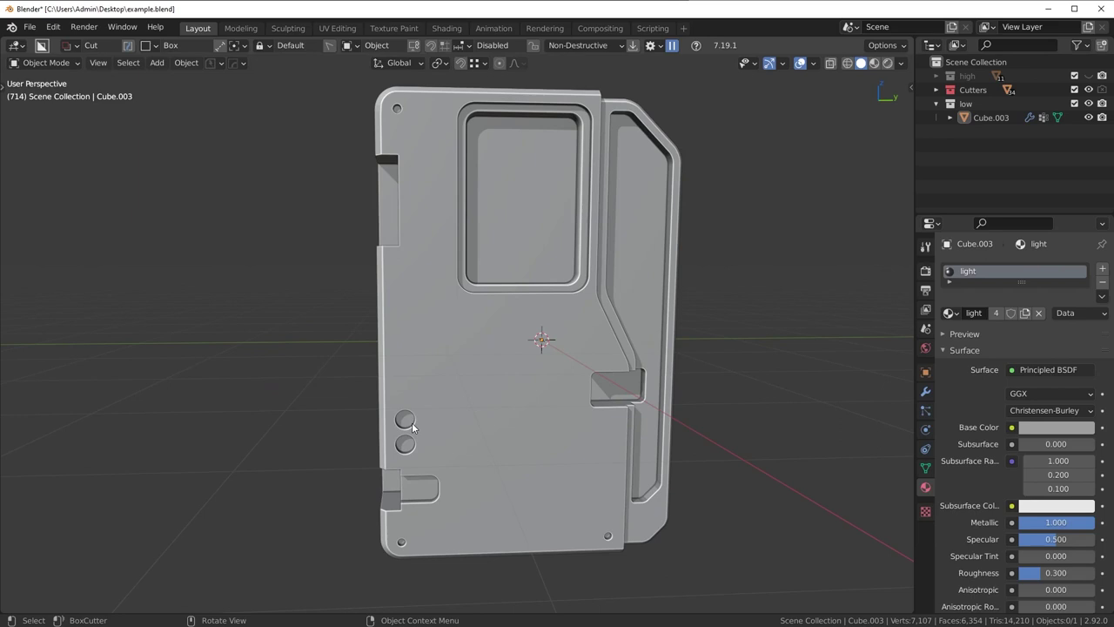
{"action": "middle_click_drag", "start_coordinate": [413, 426], "coordinate": [440, 424]}
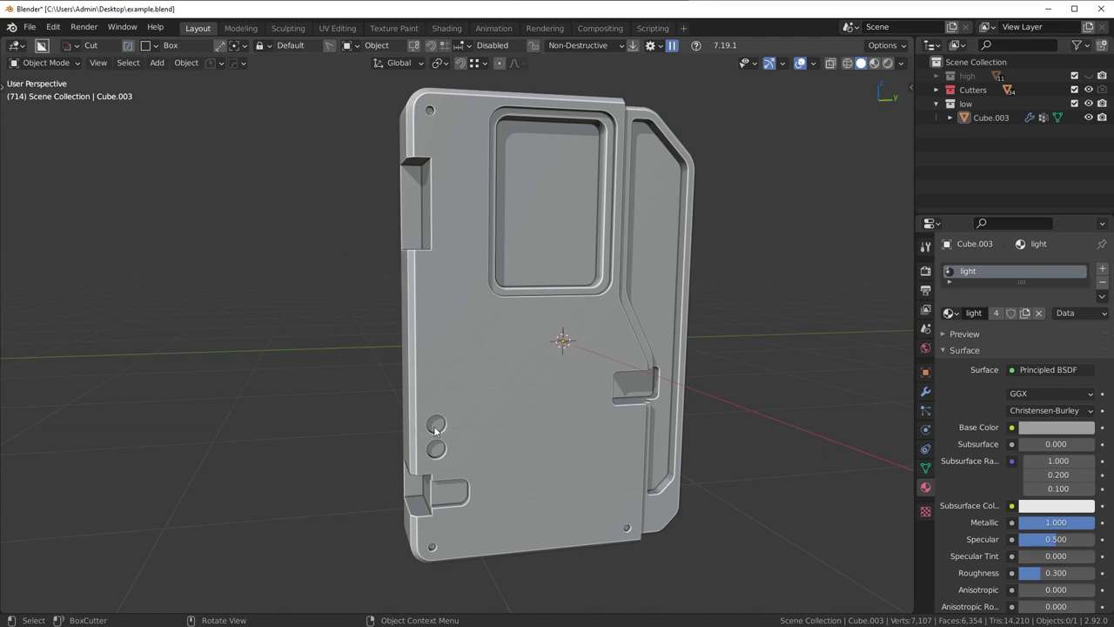
{"action": "key", "text": "alt+Tab"}
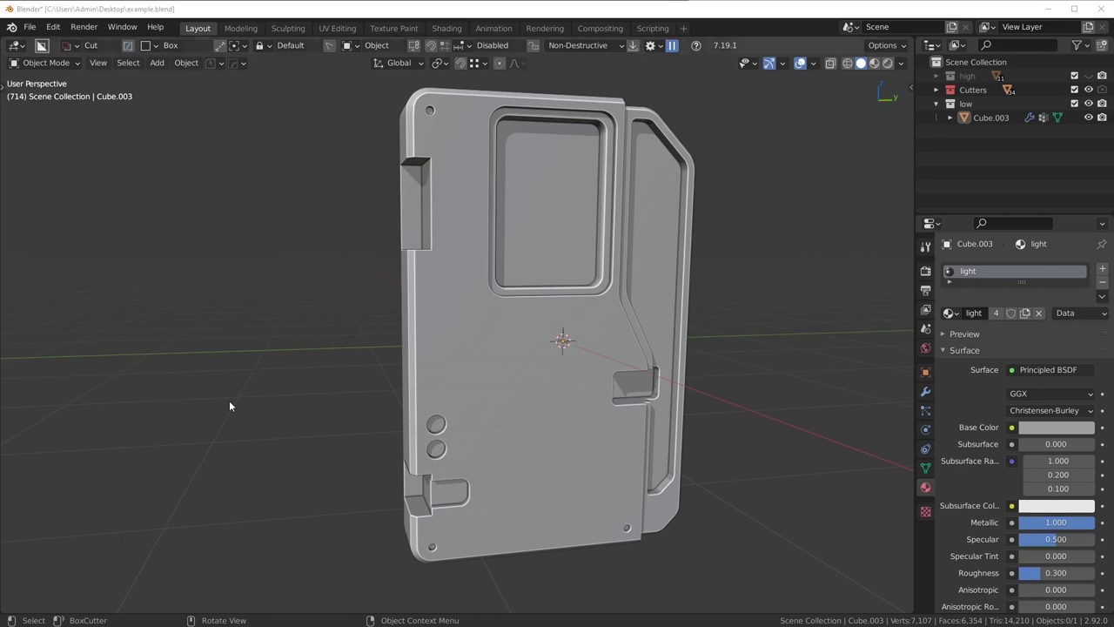
- Preview the low panel with and without its first Boolean modifier, and apply that modifier
{"action": "left_click", "coordinate": [504, 373]}
{"action": "left_click", "coordinate": [926, 391]}
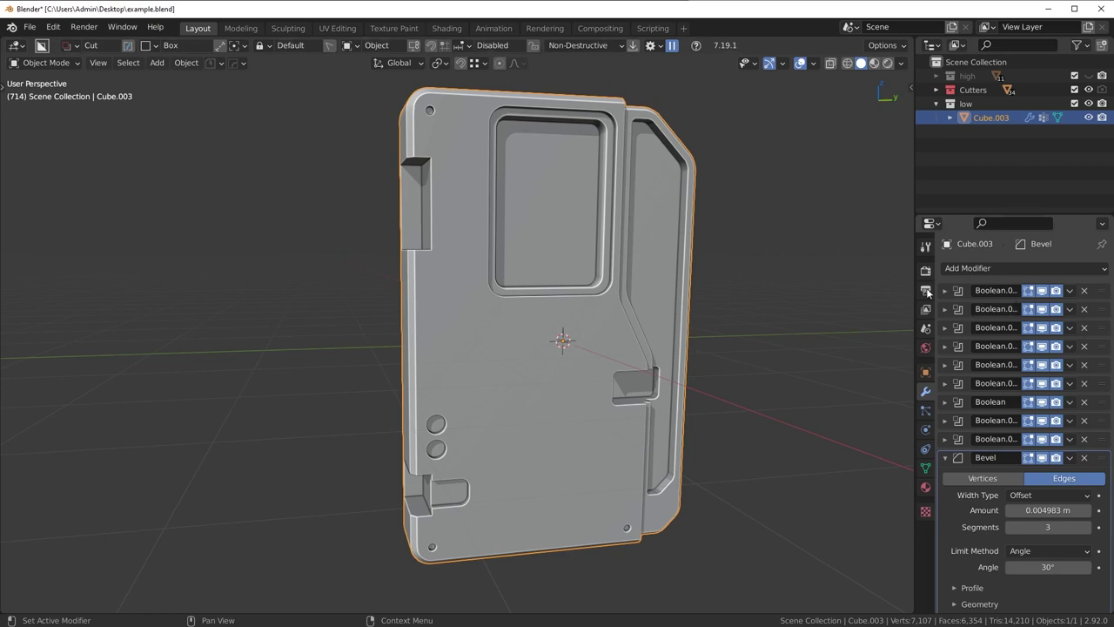
{"action": "left_click", "coordinate": [1041, 293]}
{"action": "left_click", "coordinate": [1042, 294]}
{"action": "left_click", "coordinate": [1044, 294]}
{"action": "left_click", "coordinate": [1045, 296]}
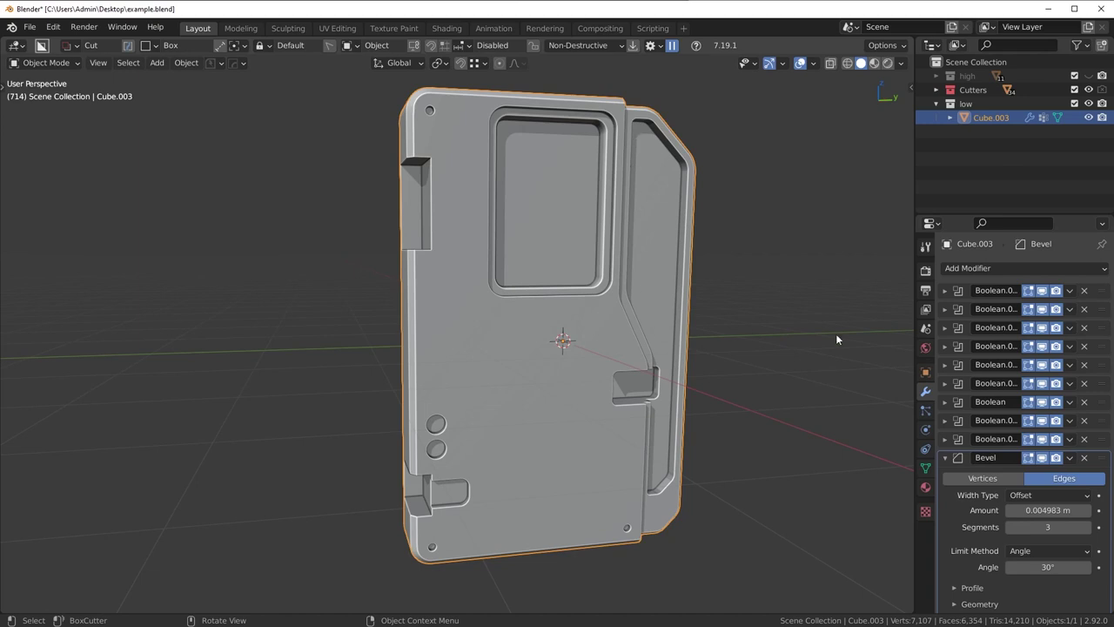
{"action": "left_click", "coordinate": [1068, 293]}
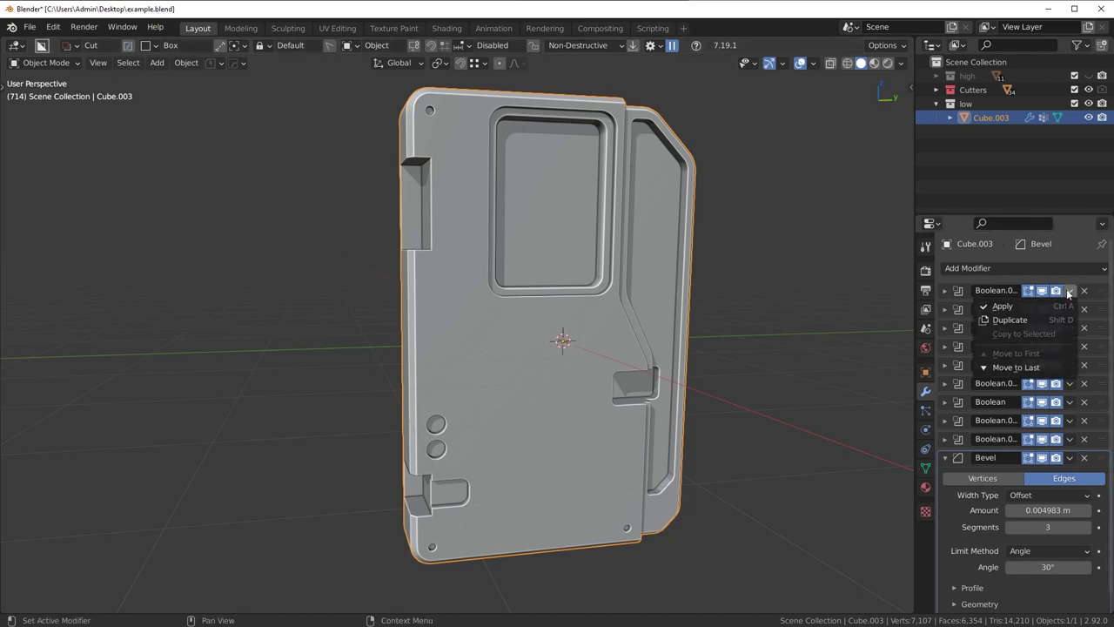
{"action": "left_click", "coordinate": [1045, 307]}
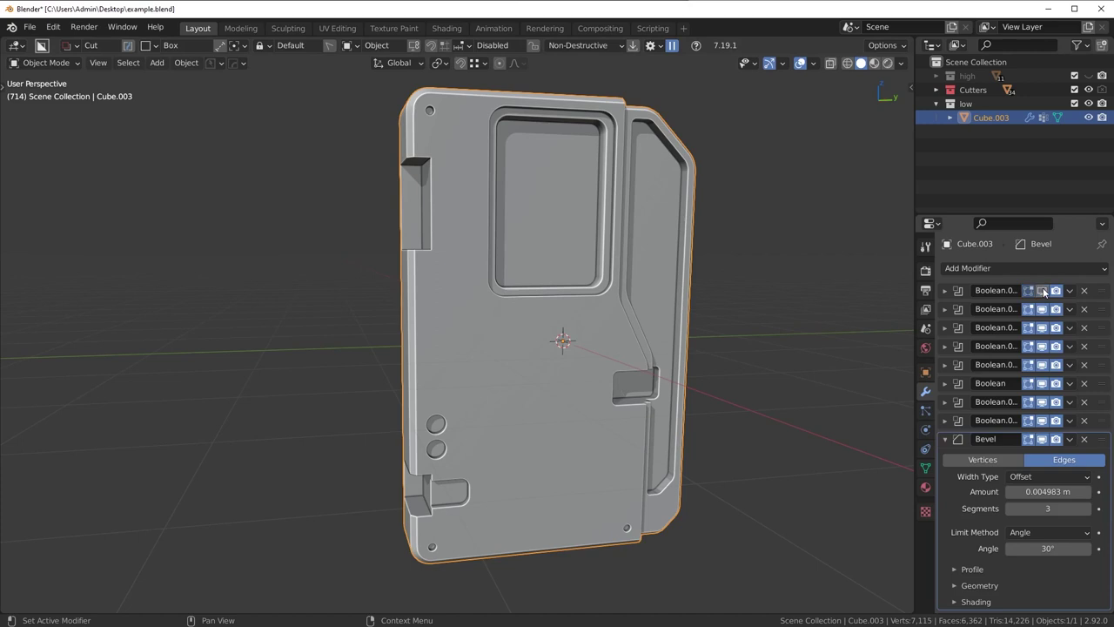
- Apply the next three Boolean modifiers in the low panel's modifier stack
{"action": "left_click", "coordinate": [1069, 292]}
{"action": "left_click", "coordinate": [1002, 306]}
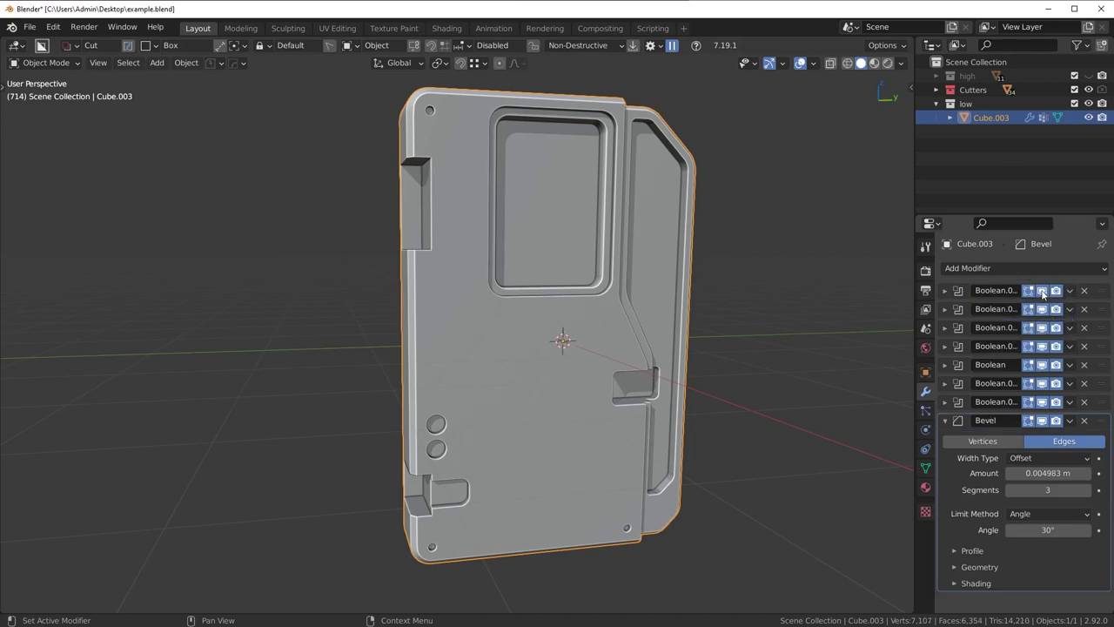
{"action": "middle_click_drag", "start_coordinate": [452, 254], "coordinate": [487, 247]}
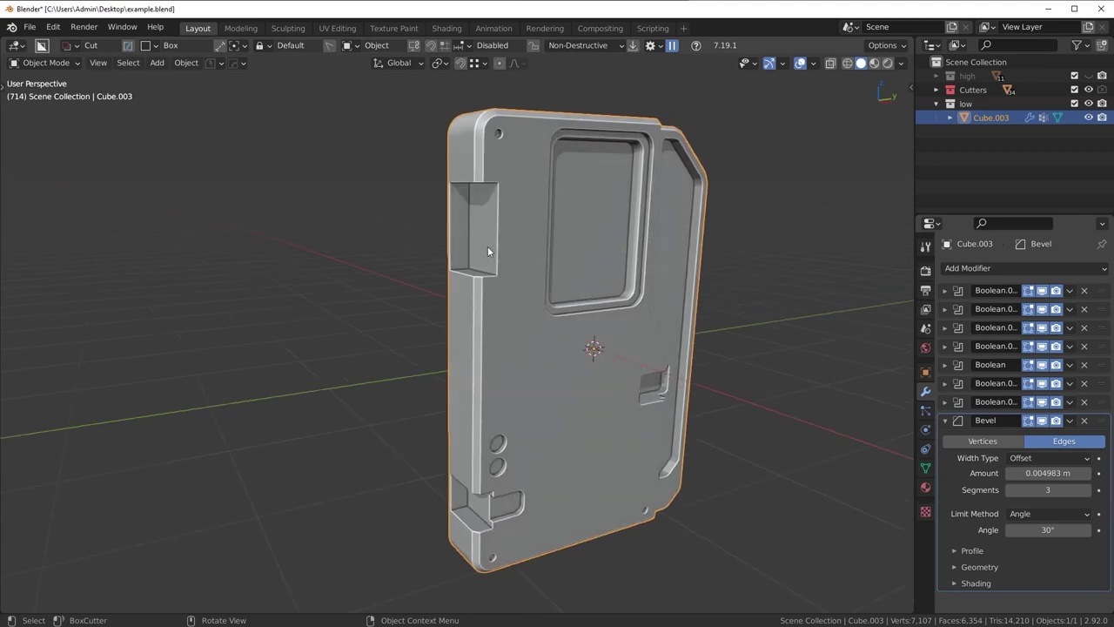
{"action": "left_click", "coordinate": [1070, 290]}
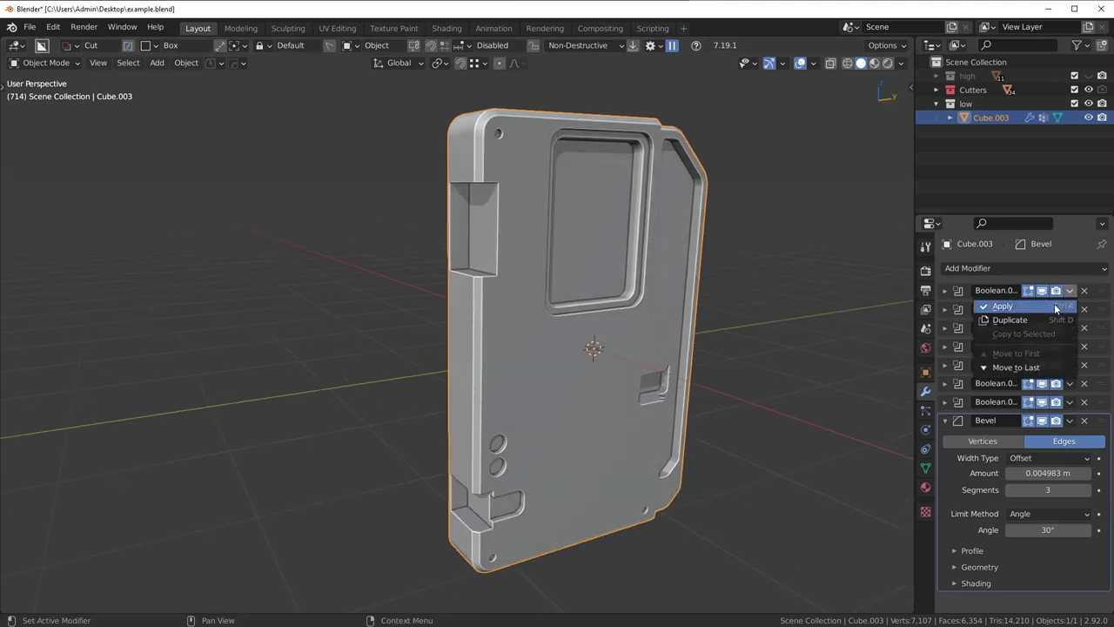
{"action": "left_click", "coordinate": [1055, 305]}
{"action": "middle_click_drag", "start_coordinate": [504, 474], "coordinate": [592, 424]}
{"action": "left_click", "coordinate": [1069, 292]}
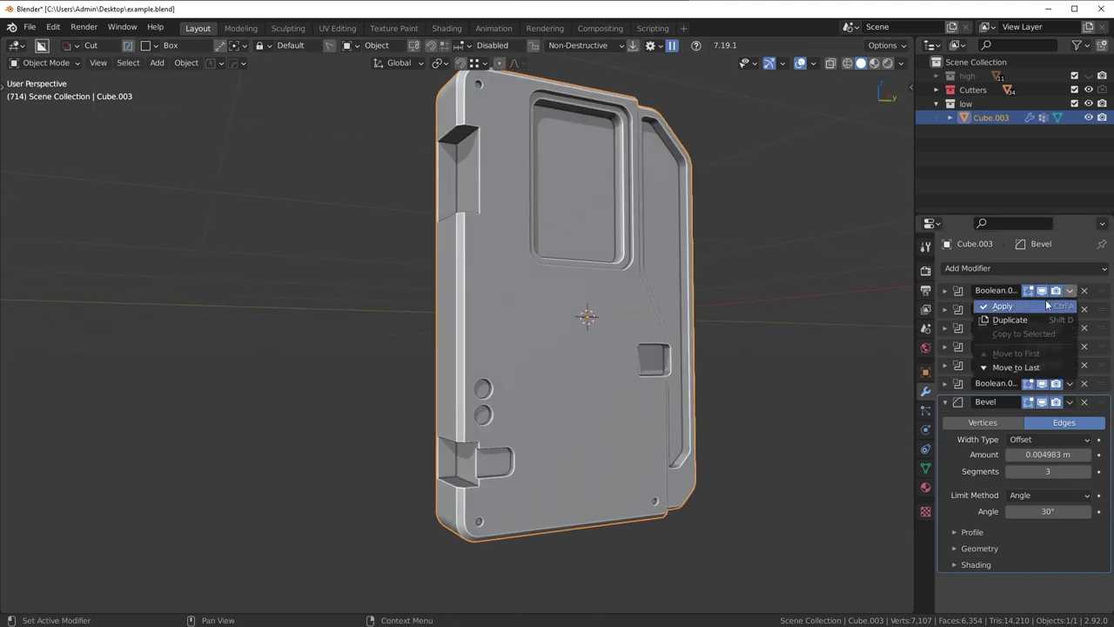
{"action": "left_click", "coordinate": [1043, 299]}
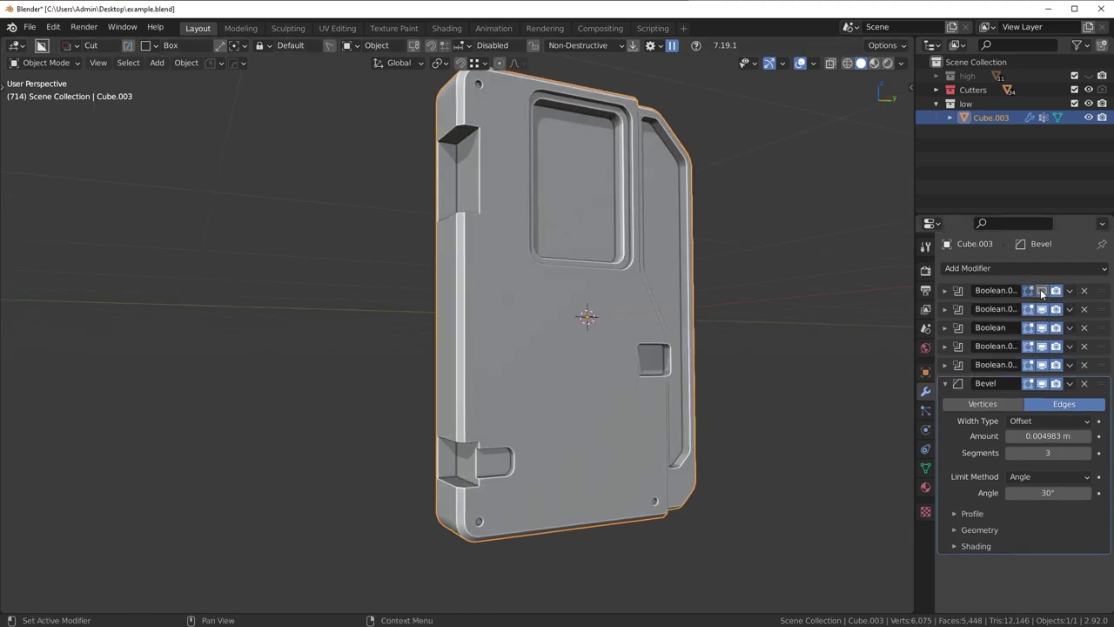
- Remove the Boolean modifiers that cut the two round holes and the small corner screw holes from the low panel
{"action": "scroll", "coordinate": [654, 423], "scroll_direction": "up", "scroll_amount": 2}
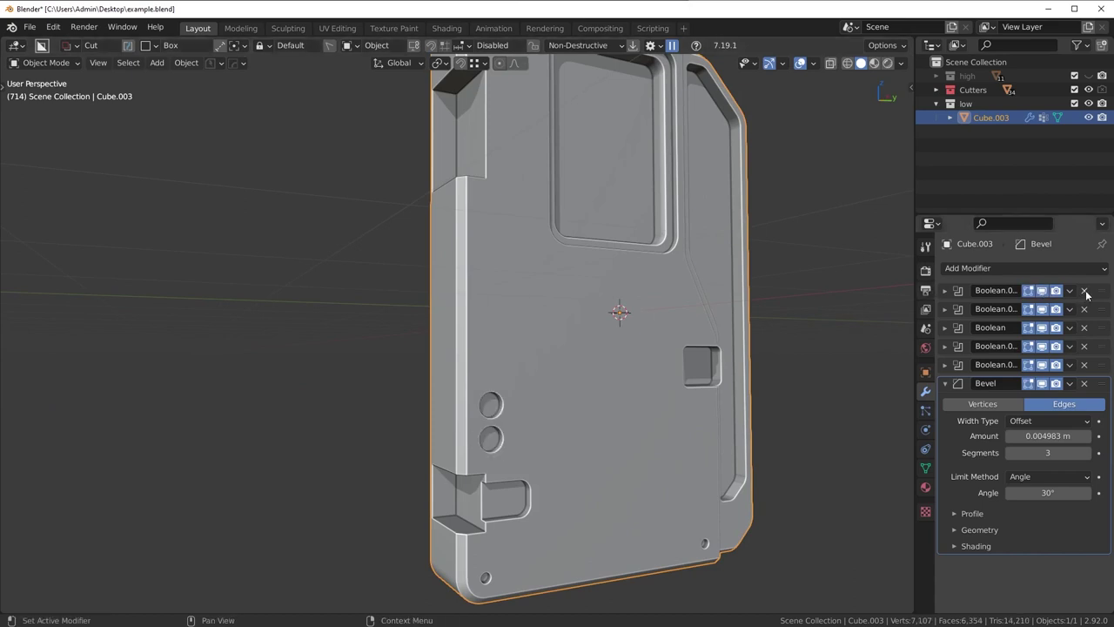
{"action": "left_click", "coordinate": [1084, 290]}
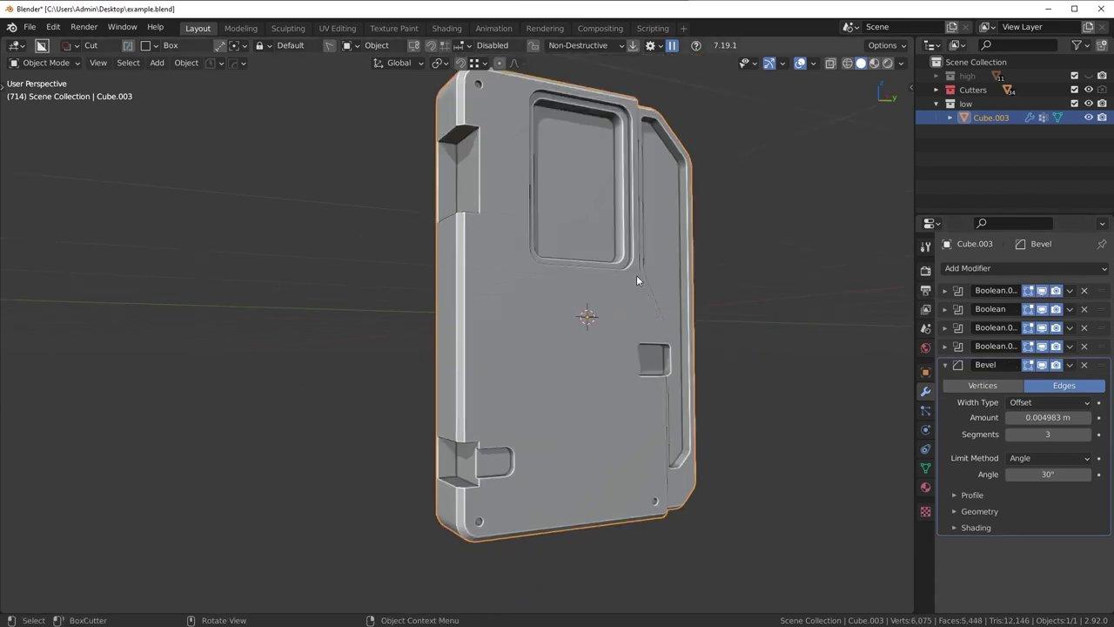
{"action": "scroll", "coordinate": [636, 280], "scroll_direction": "down", "scroll_amount": 1}
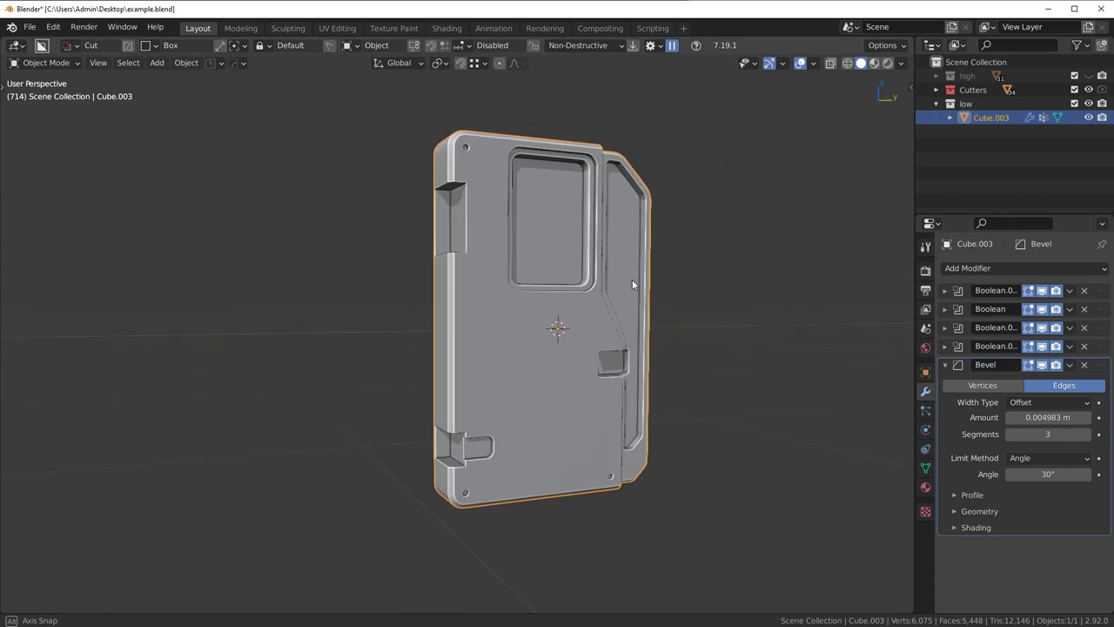
{"action": "left_click", "coordinate": [1084, 290]}
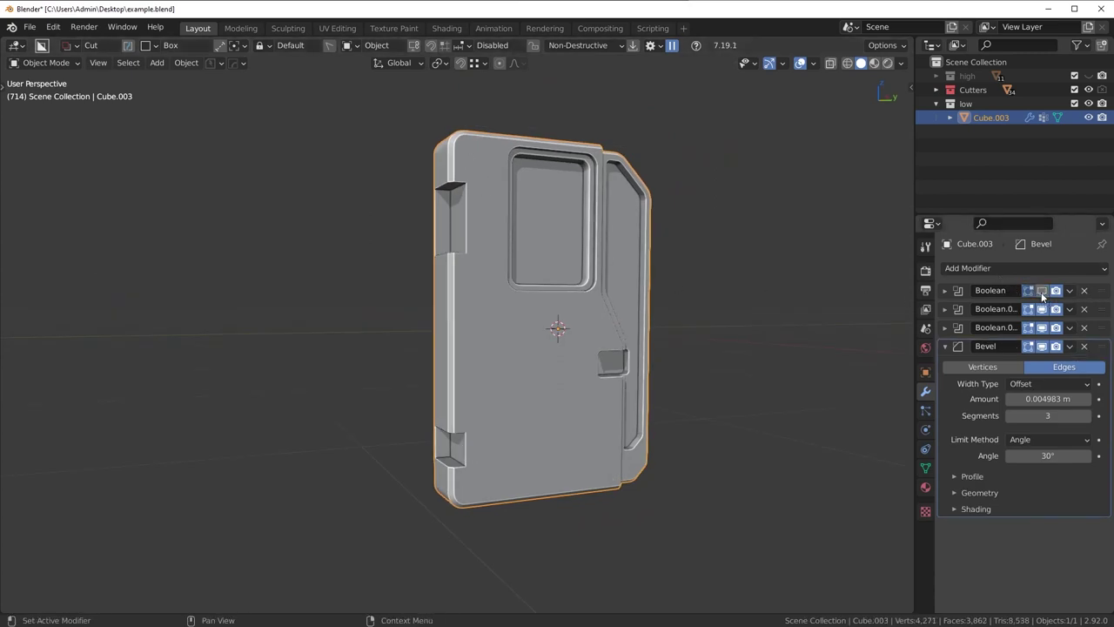
- Preview the low panel with and without the rounded pocket beside the lower hinge notch, and apply its Boolean modifier
{"action": "scroll", "coordinate": [529, 471], "scroll_direction": "up", "scroll_amount": 2}
{"action": "middle_click_drag", "start_coordinate": [514, 493], "coordinate": [490, 489]}
{"action": "scroll", "coordinate": [491, 483], "scroll_direction": "up", "scroll_amount": 8}
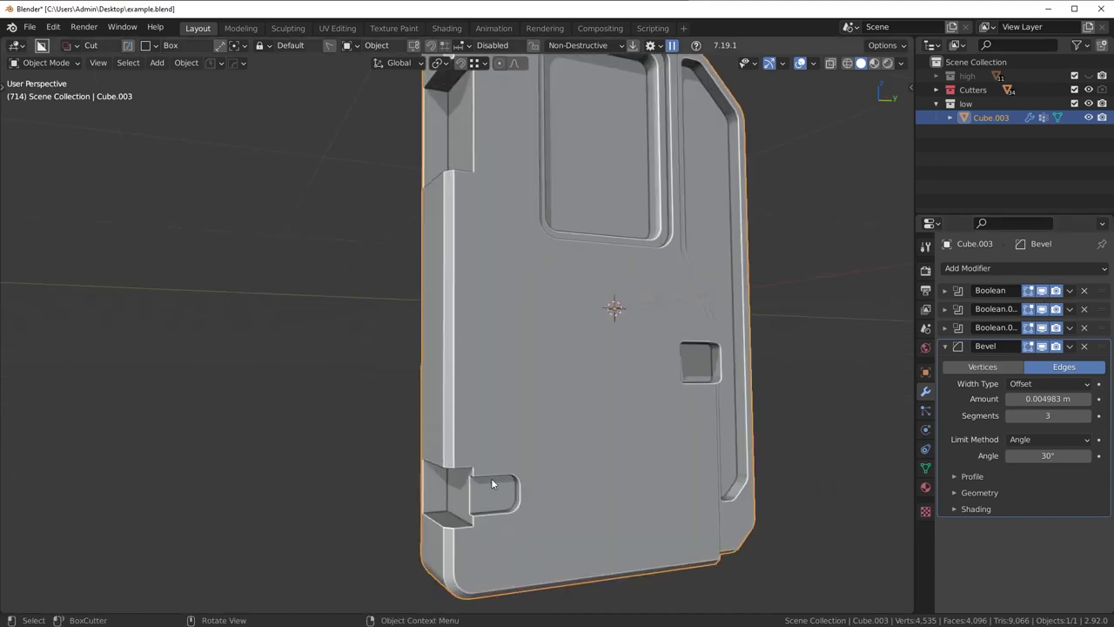
{"action": "middle_click_drag", "start_coordinate": [579, 428], "coordinate": [577, 348]}
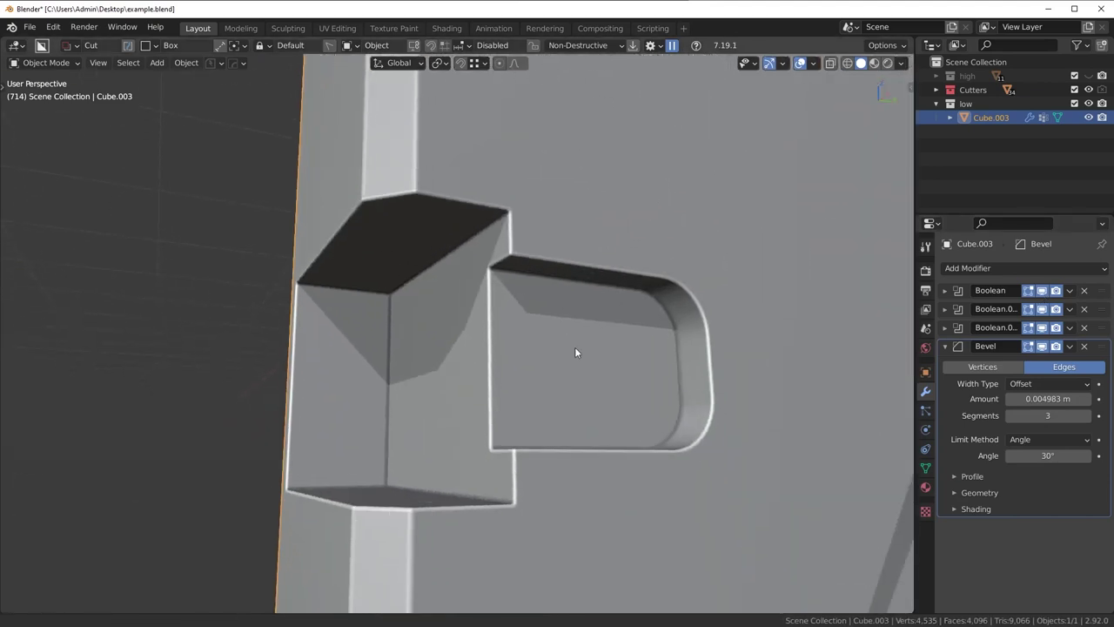
{"action": "left_click", "coordinate": [1042, 290]}
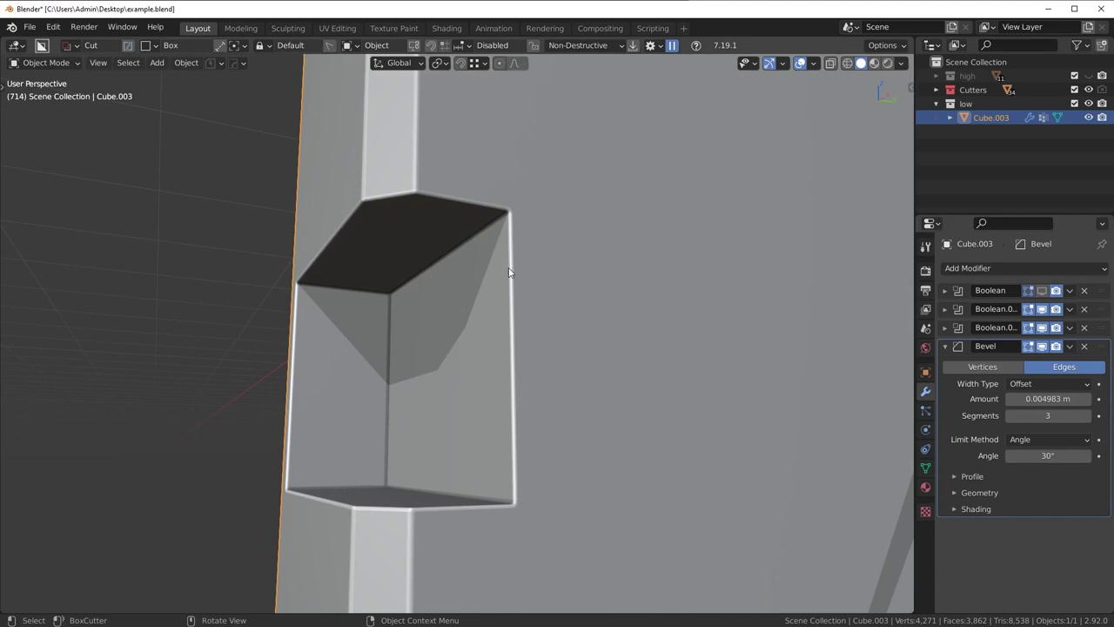
{"action": "left_click", "coordinate": [1042, 290]}
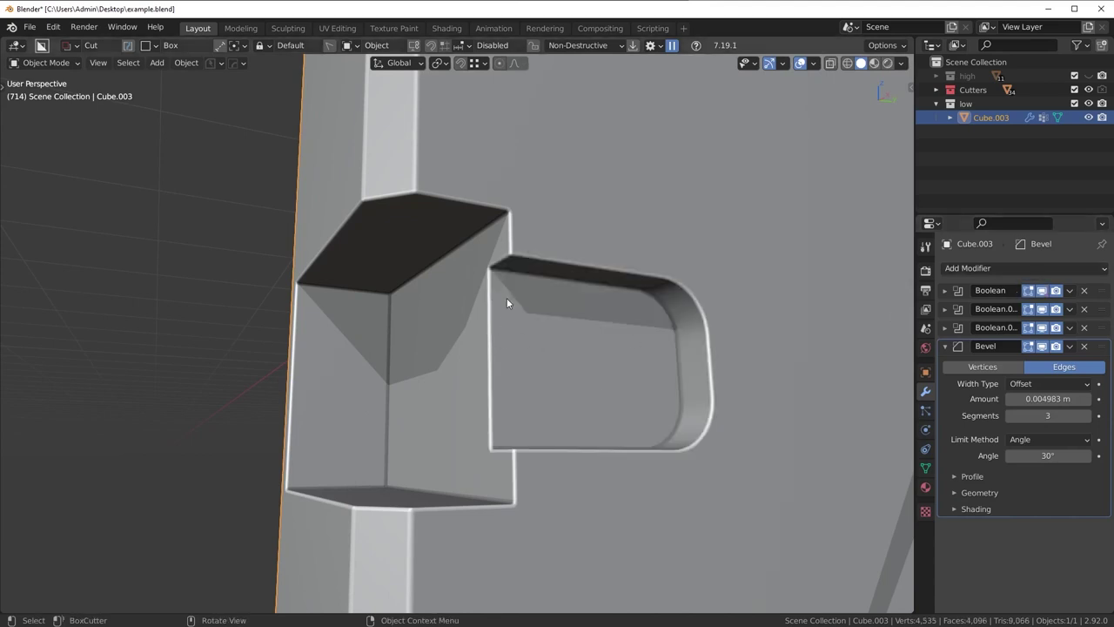
{"action": "left_click", "coordinate": [1069, 290]}
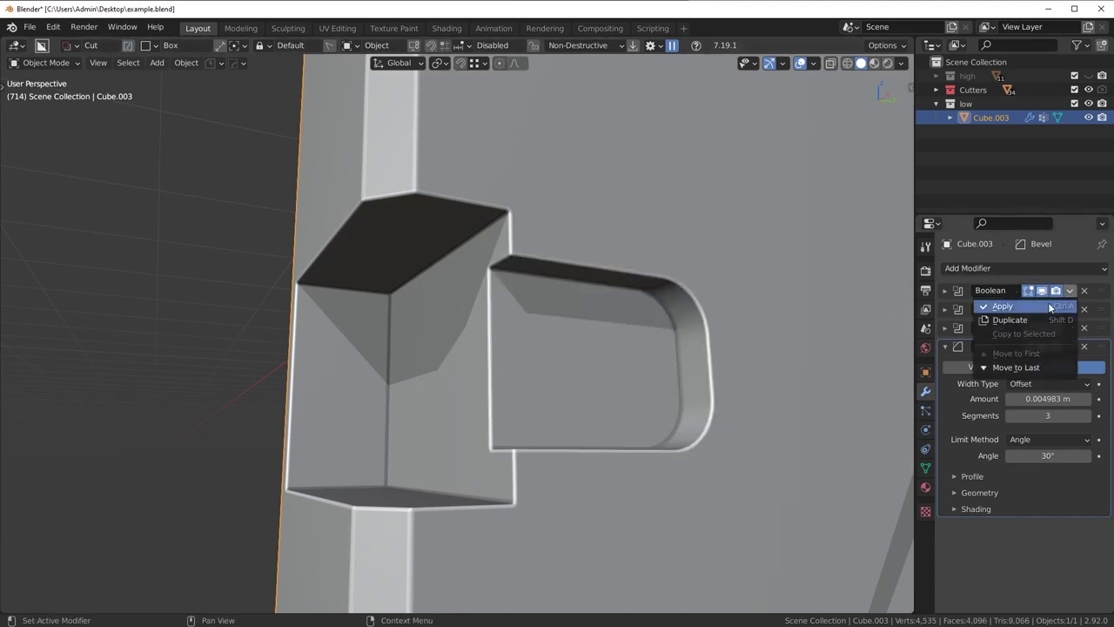
{"action": "left_click", "coordinate": [1048, 300]}
- Check and apply the two remaining Boolean modifiers on the low panel, leaving only the Bevel modifier in the stack
{"action": "scroll", "coordinate": [783, 323], "scroll_direction": "down", "scroll_amount": 6}
{"action": "middle_click_drag", "start_coordinate": [766, 305], "coordinate": [693, 360]}
{"action": "scroll", "coordinate": [708, 301], "scroll_direction": "down", "scroll_amount": 3}
{"action": "scroll", "coordinate": [713, 336], "scroll_direction": "down", "scroll_amount": 1}
{"action": "left_click", "coordinate": [1042, 291]}
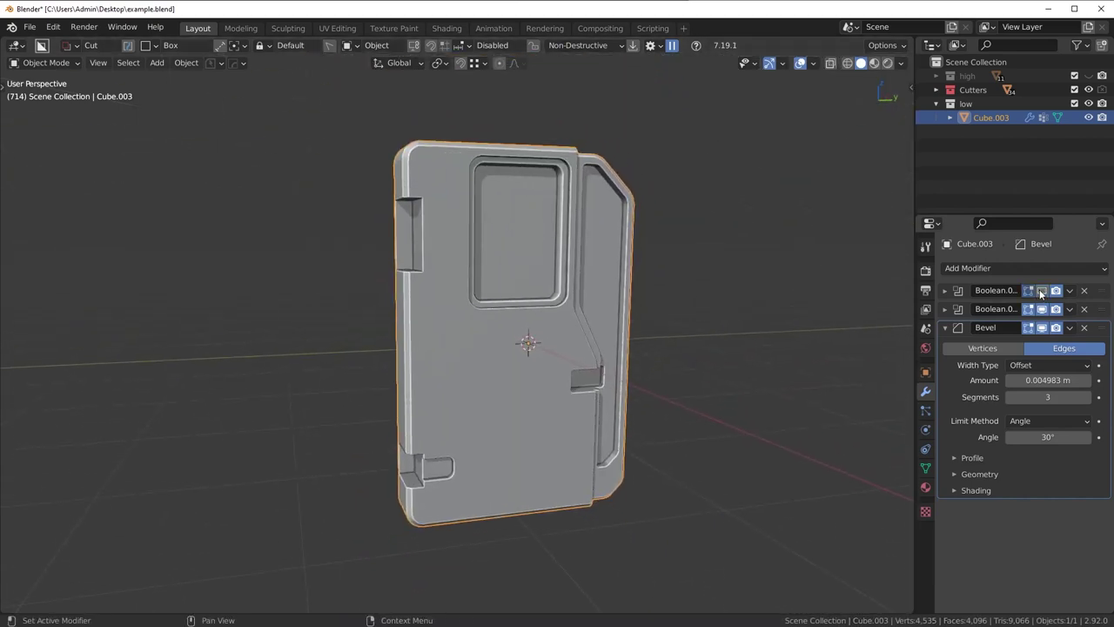
{"action": "left_click", "coordinate": [1042, 291]}
{"action": "left_click", "coordinate": [1070, 291]}
{"action": "left_click", "coordinate": [1047, 302]}
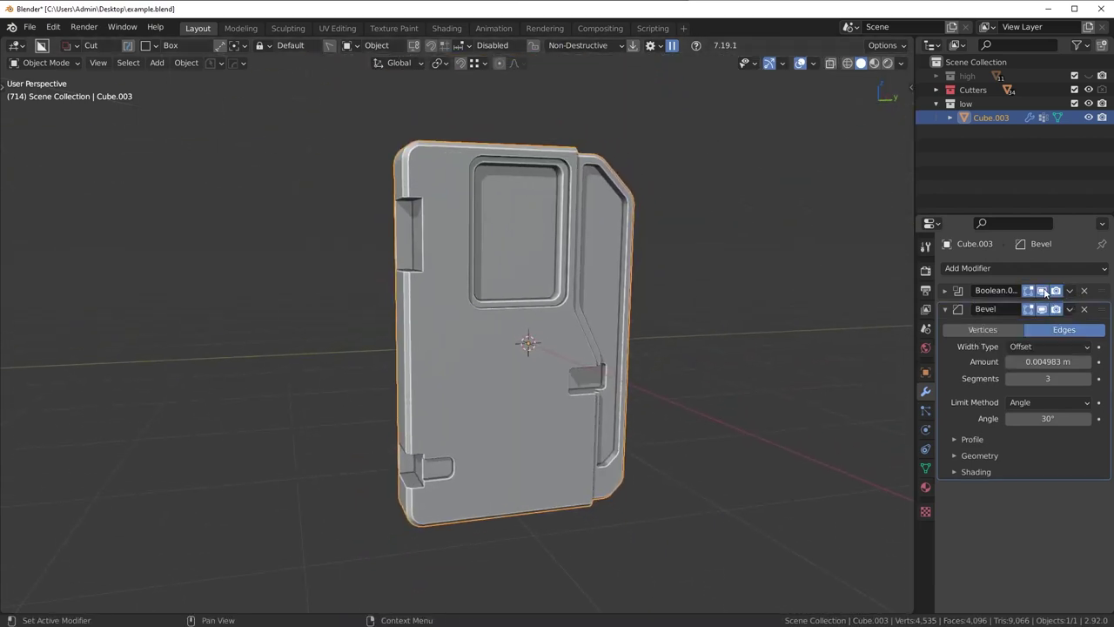
{"action": "left_click", "coordinate": [1044, 291]}
{"action": "left_click", "coordinate": [1070, 291]}
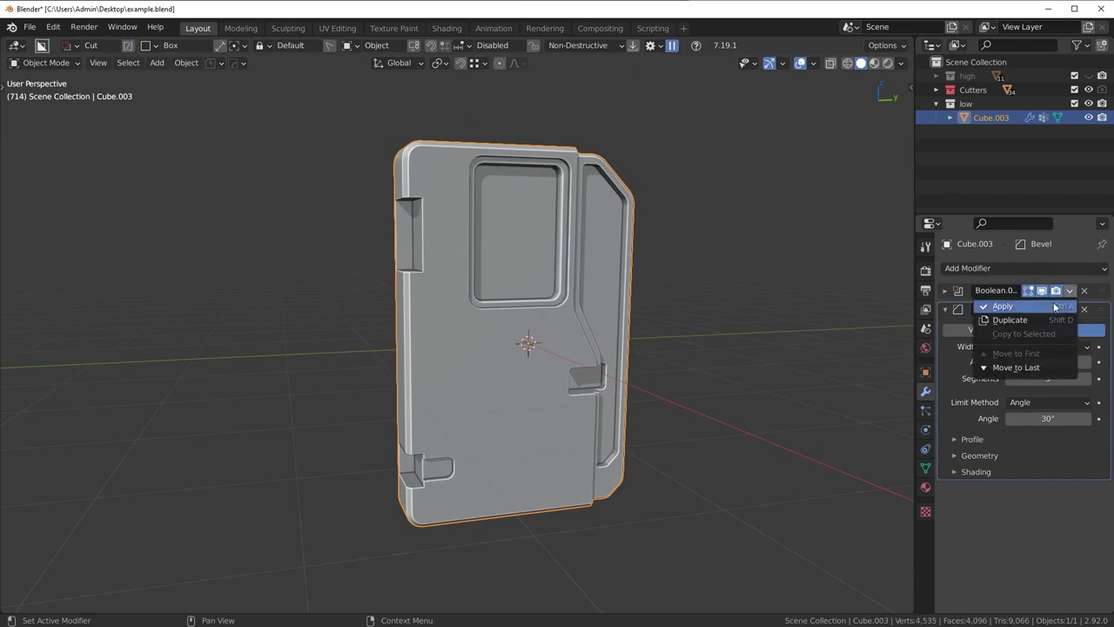
{"action": "left_click", "coordinate": [1055, 306]}
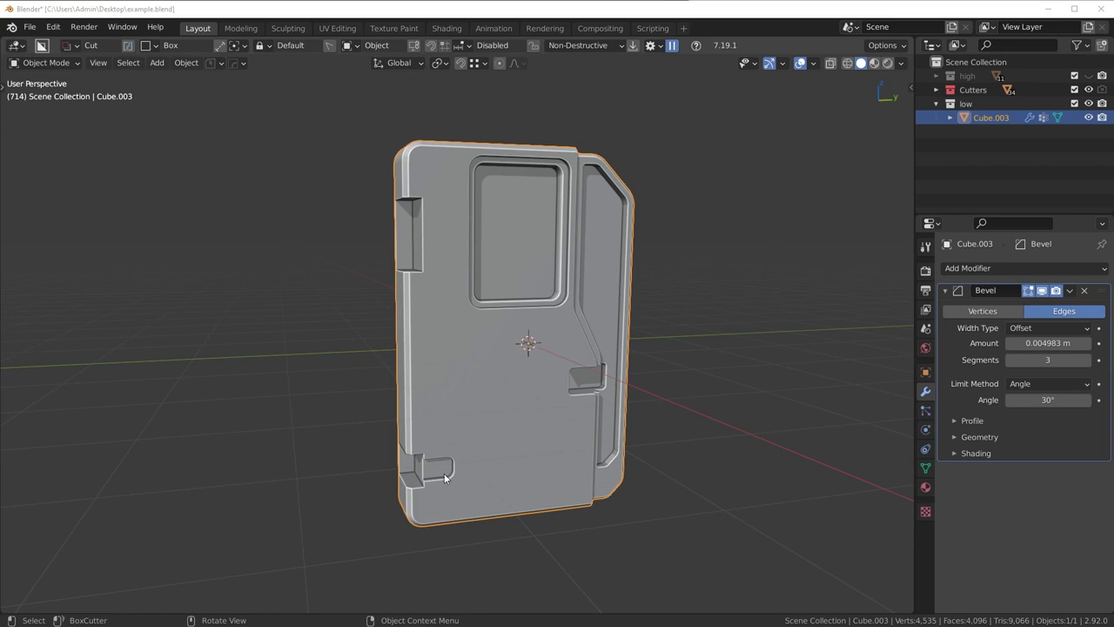
- Set the low panel's Bevel modifier to 1 segment
{"action": "middle_click_drag", "start_coordinate": [591, 339], "coordinate": [497, 348]}
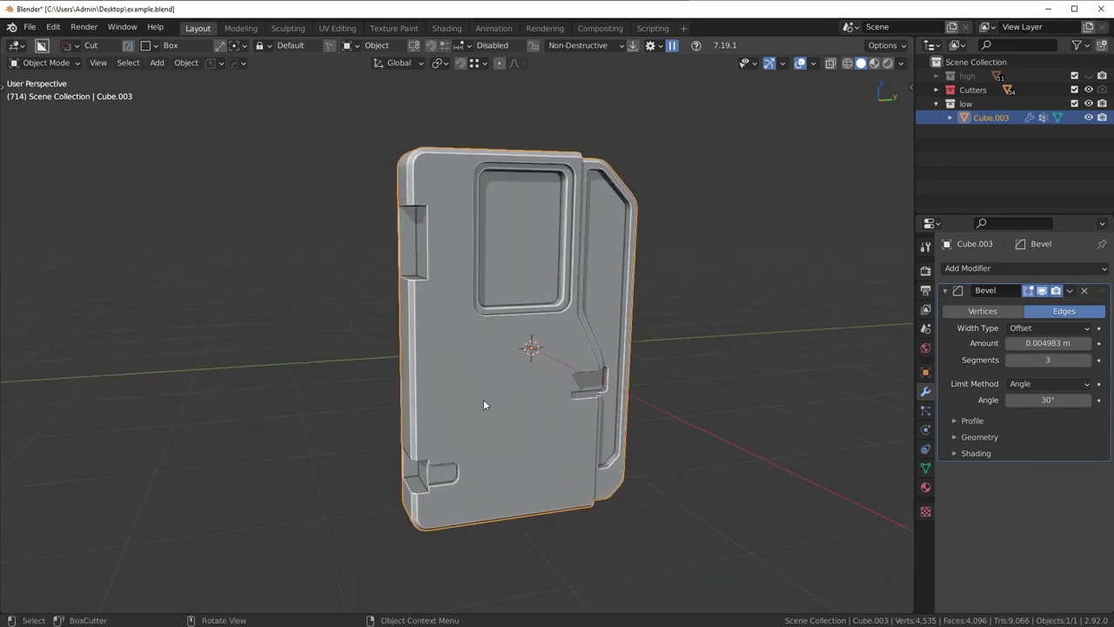
{"action": "middle_click_drag", "start_coordinate": [467, 403], "coordinate": [462, 400]}
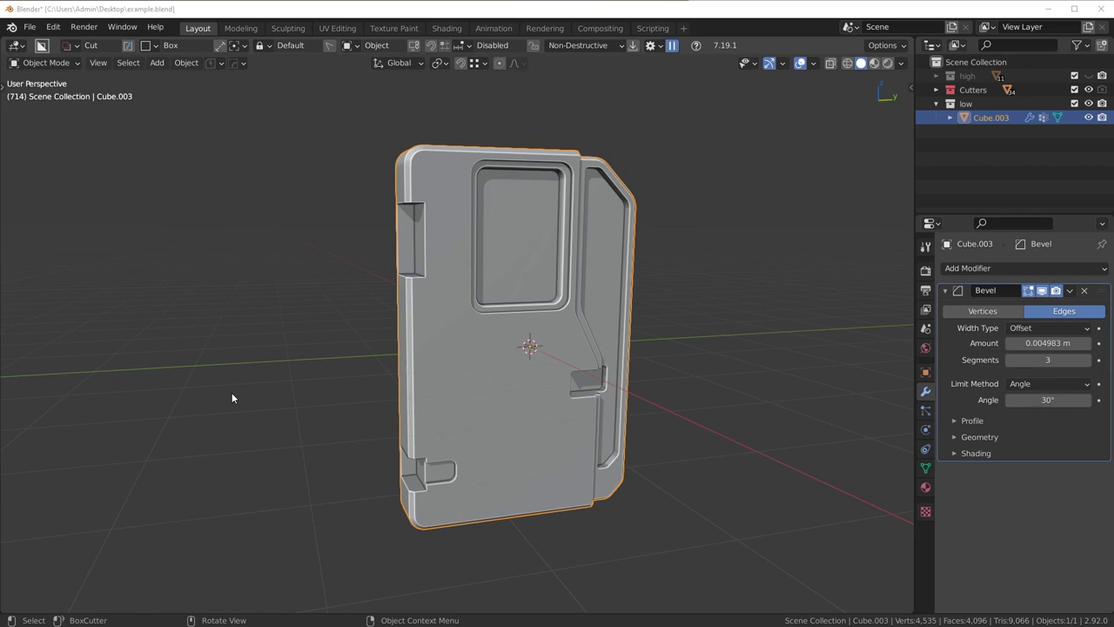
{"action": "middle_click_drag", "start_coordinate": [394, 348], "coordinate": [485, 354]}
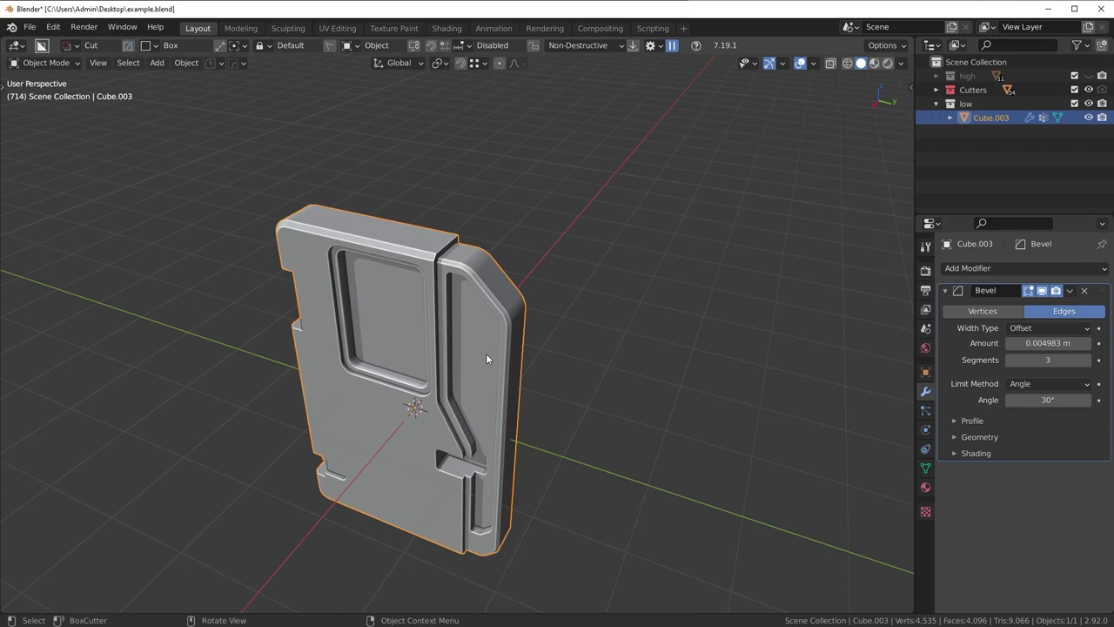
{"action": "middle_click_drag", "start_coordinate": [485, 354], "coordinate": [627, 330]}
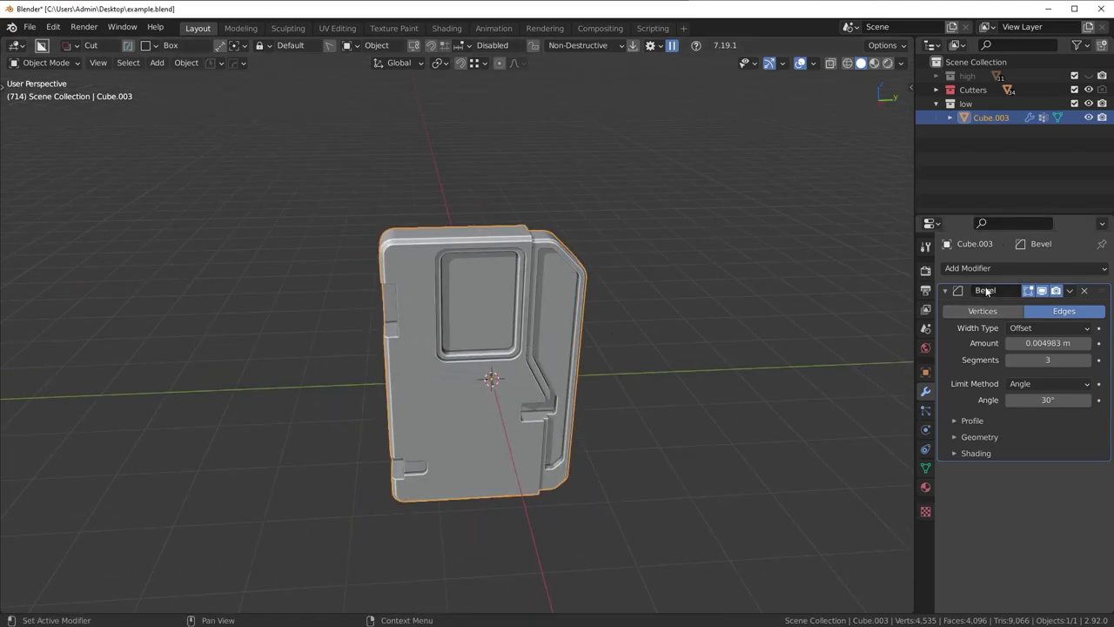
{"action": "left_click", "coordinate": [1011, 361]}
{"action": "left_click", "coordinate": [1011, 360]}
{"action": "middle_click_drag", "start_coordinate": [697, 346], "coordinate": [545, 319]}
{"action": "scroll", "coordinate": [637, 342], "scroll_direction": "up", "scroll_amount": 4}
{"action": "middle_click_drag", "start_coordinate": [471, 226], "coordinate": [478, 279], "text": "shift"}
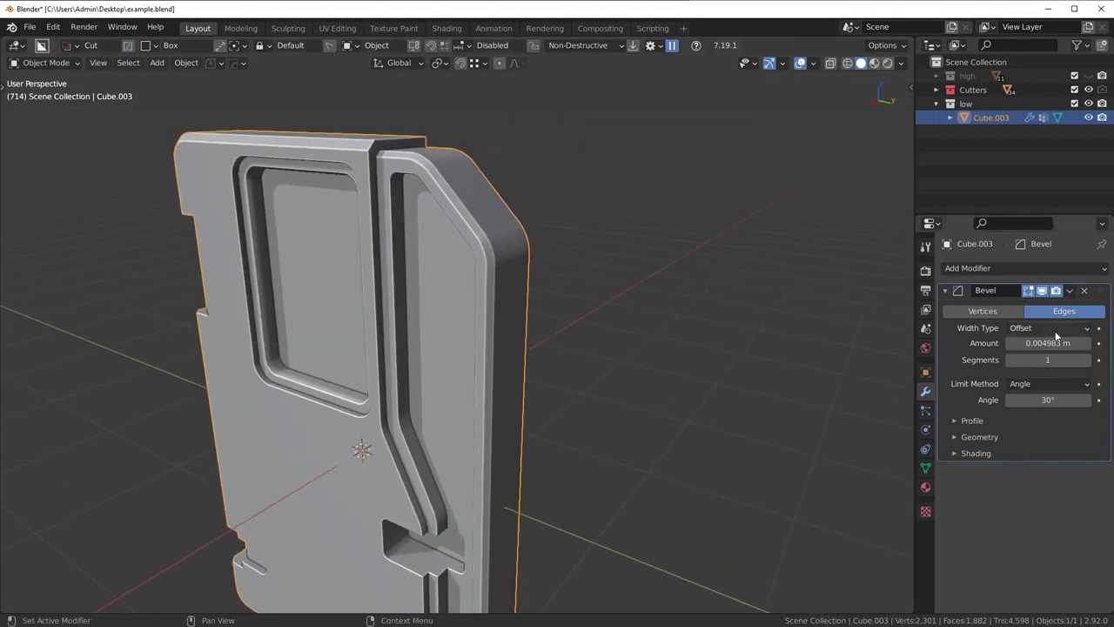
- Compare the low panel's bevel at 3 segments with the bevel at 1 segment
{"action": "left_click", "coordinate": [1087, 360]}
{"action": "left_click", "coordinate": [1087, 361]}
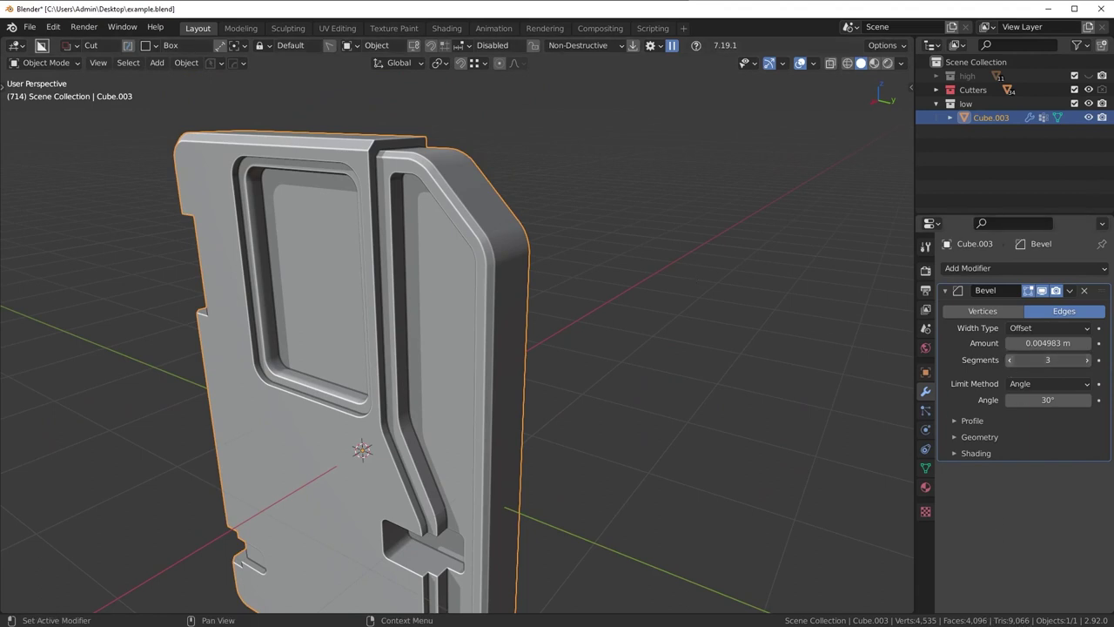
{"action": "left_click", "coordinate": [1010, 359]}
{"action": "left_click", "coordinate": [1010, 359]}
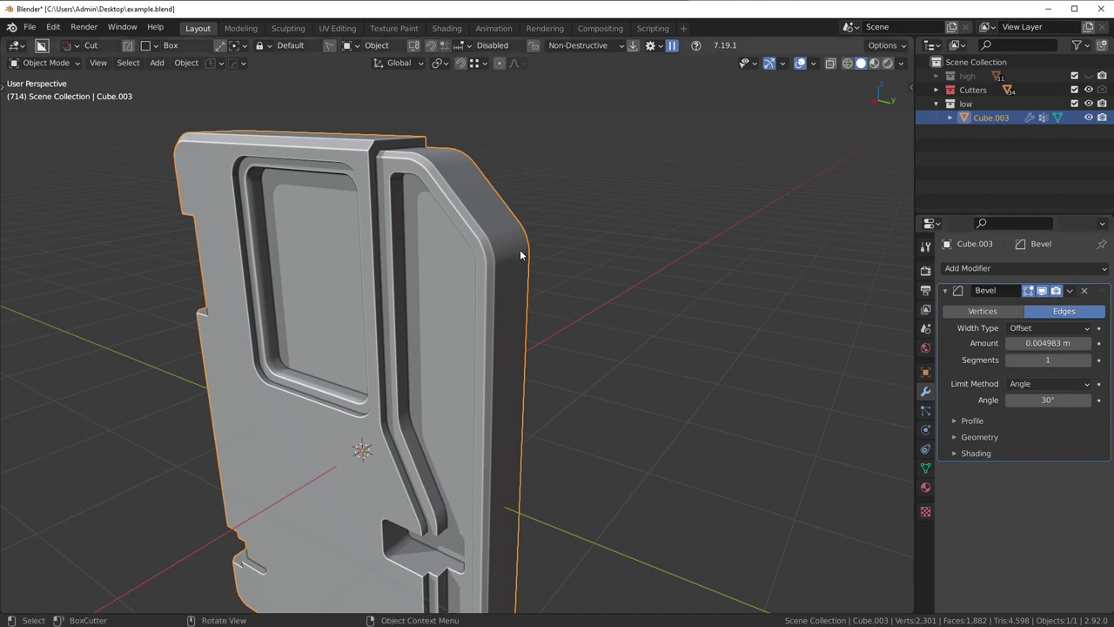
- Show the wireframe at the panel's upper corner to compare bevels of 3 segments and 1 segment, and hide it again
{"action": "middle_click_drag", "start_coordinate": [520, 249], "coordinate": [513, 325]}
{"action": "scroll", "coordinate": [503, 286], "scroll_direction": "up", "scroll_amount": 6}
{"action": "key", "text": "alt+v"}
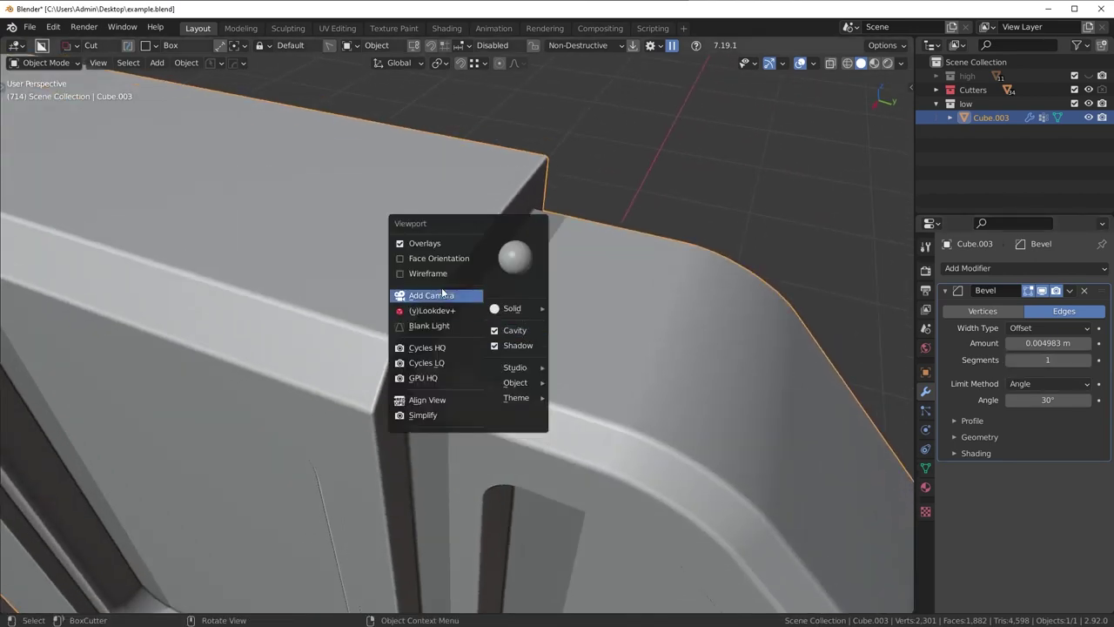
{"action": "left_click", "coordinate": [432, 274]}
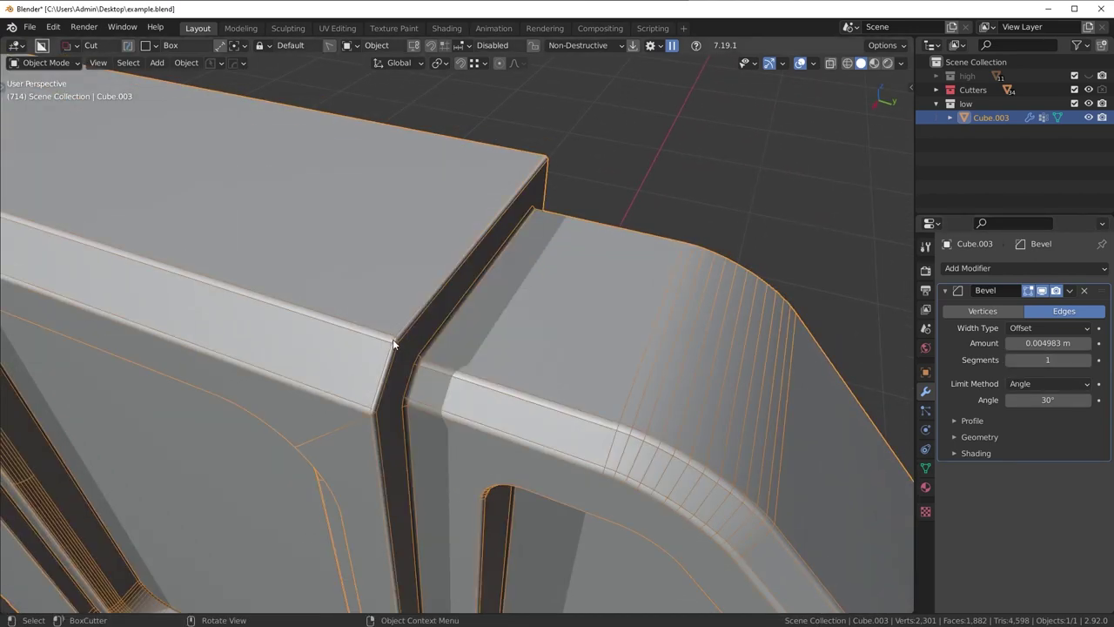
{"action": "double_click", "coordinate": [1086, 360]}
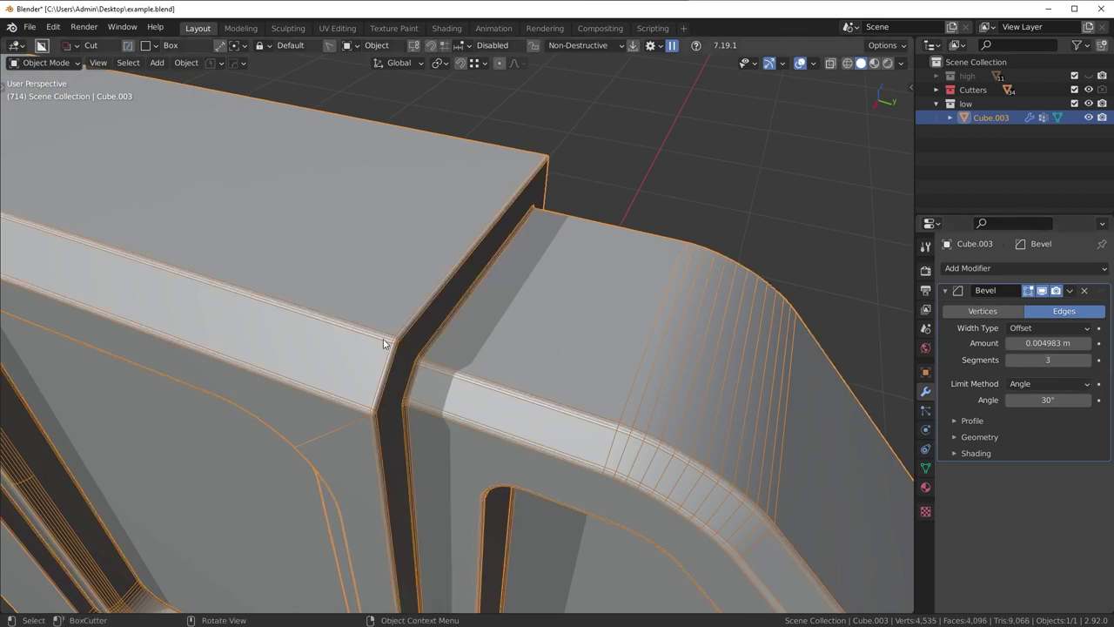
{"action": "double_click", "coordinate": [1009, 359]}
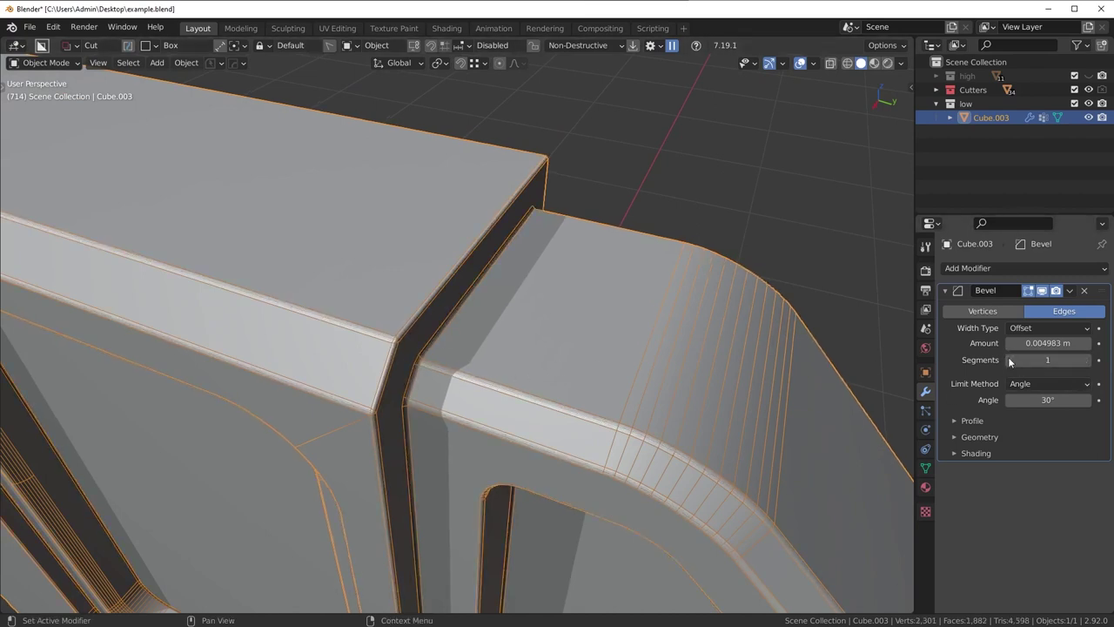
{"action": "key", "text": "alt+v"}
{"action": "left_click", "coordinate": [597, 363]}
- Enter Edit Mode on the low panel and deselect all of its geometry
{"action": "scroll", "coordinate": [557, 406], "scroll_direction": "down", "scroll_amount": 9}
{"action": "mouse_move", "coordinate": [555, 409]}
{"action": "middle_mouse_down"}
{"action": "mouse_move", "coordinate": [553, 362]}
{"action": "mouse_move", "coordinate": [536, 402]}
{"action": "middle_mouse_up"}
{"action": "scroll", "coordinate": [502, 355], "scroll_direction": "up", "scroll_amount": 2}
{"action": "key", "text": "Tab"}
{"action": "scroll", "coordinate": [470, 350], "scroll_direction": "up", "scroll_amount": 2}
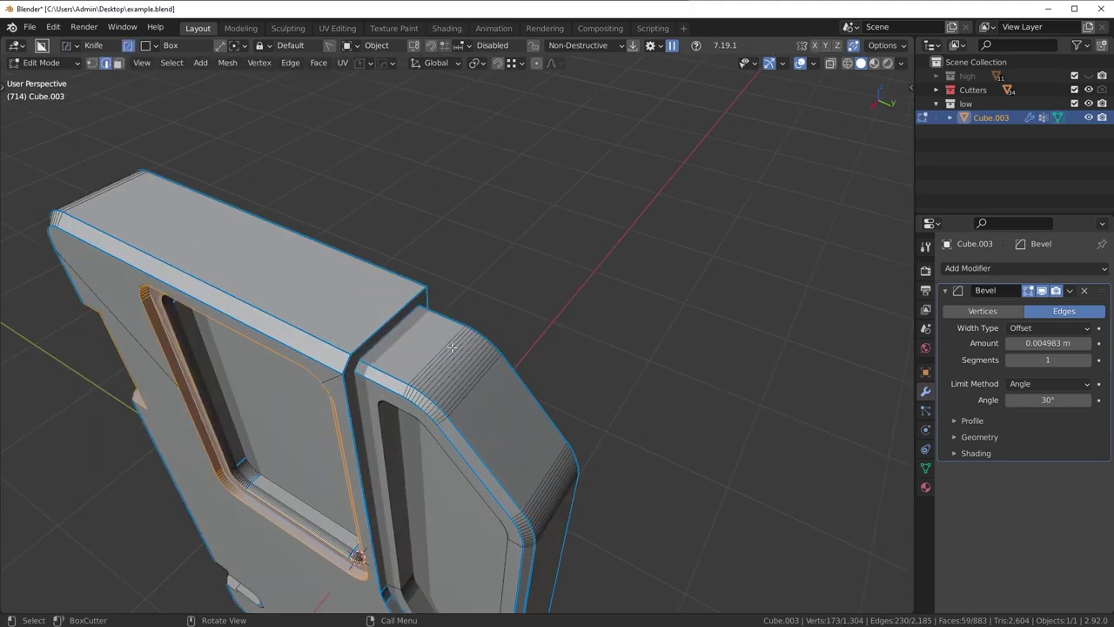
{"action": "scroll", "coordinate": [418, 400], "scroll_direction": "up", "scroll_amount": 3}
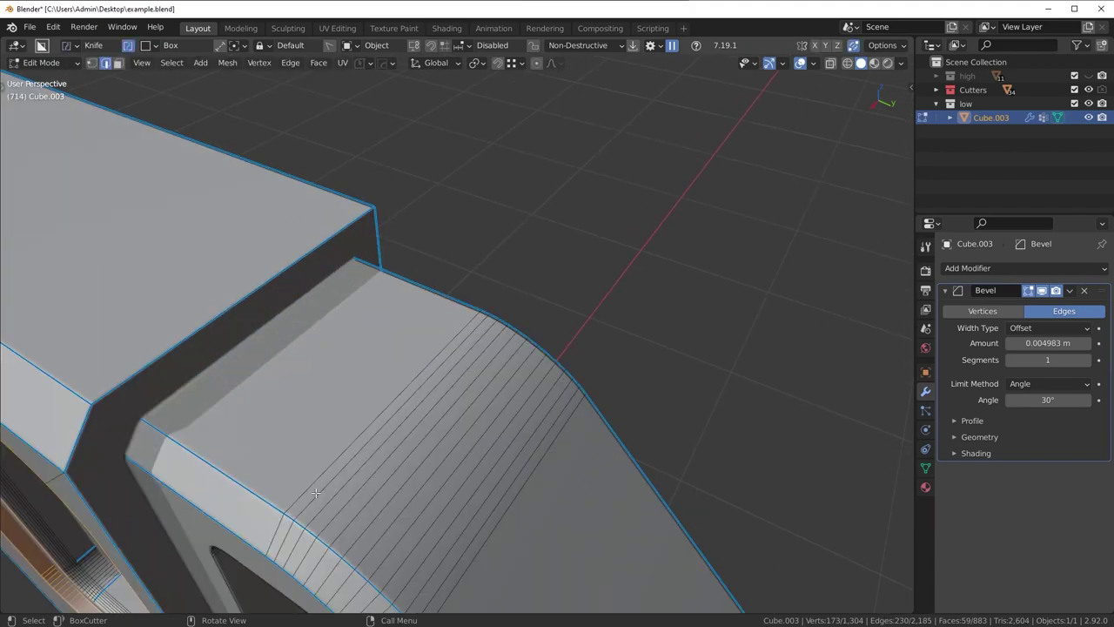
{"action": "key", "text": "alt+a"}
- Select every second edge loop across the upper rounded corner of the panel's side section and dissolve them
{"action": "scroll", "coordinate": [415, 348], "scroll_direction": "down", "scroll_amount": 4}
{"action": "scroll", "coordinate": [383, 365], "scroll_direction": "up", "scroll_amount": 2}
{"action": "middle_click_drag", "start_coordinate": [335, 376], "coordinate": [415, 344]}
{"action": "scroll", "coordinate": [415, 346], "scroll_direction": "up", "scroll_amount": 2}
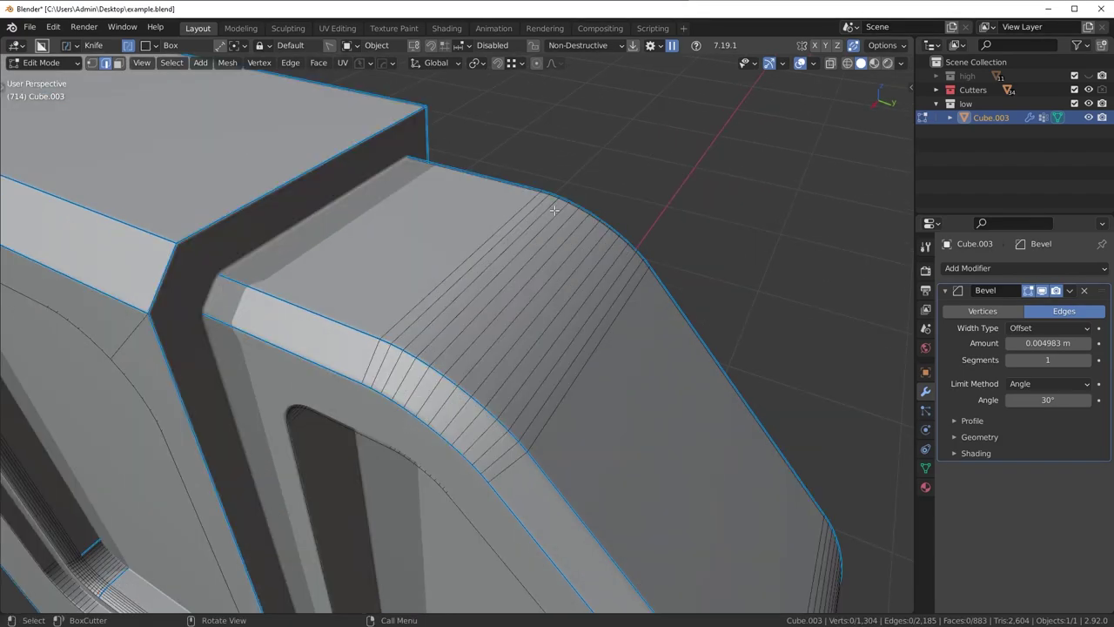
{"action": "middle_click_drag", "start_coordinate": [520, 357], "coordinate": [434, 367]}
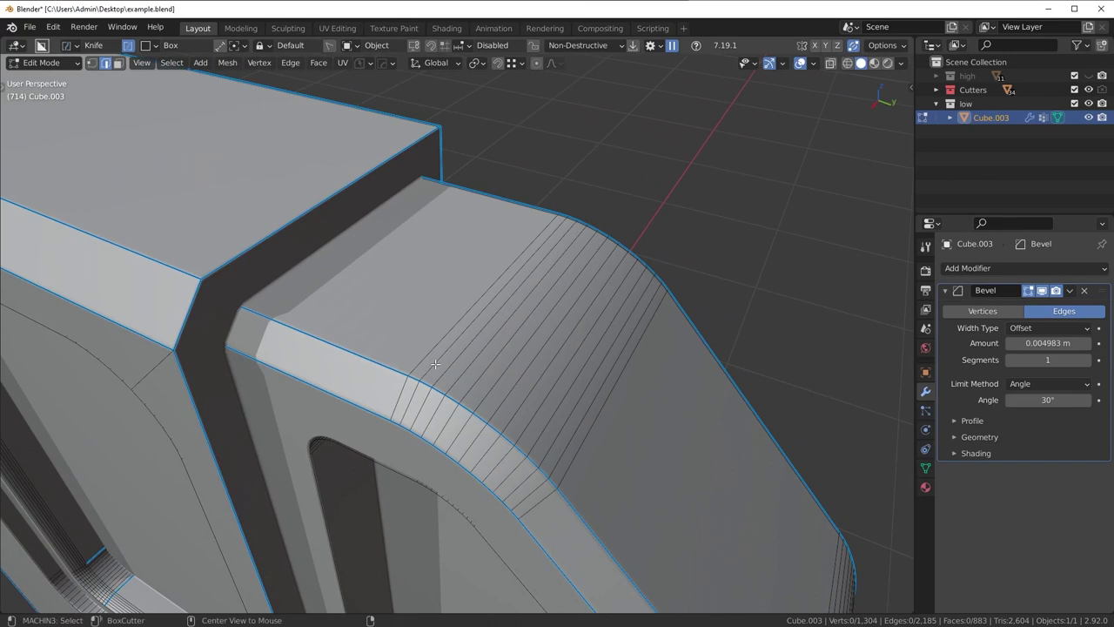
{"action": "left_click", "coordinate": [436, 364], "text": "alt"}
{"action": "left_click", "coordinate": [456, 386], "text": "alt+shift"}
{"action": "left_click", "coordinate": [482, 402], "text": "alt+shift"}
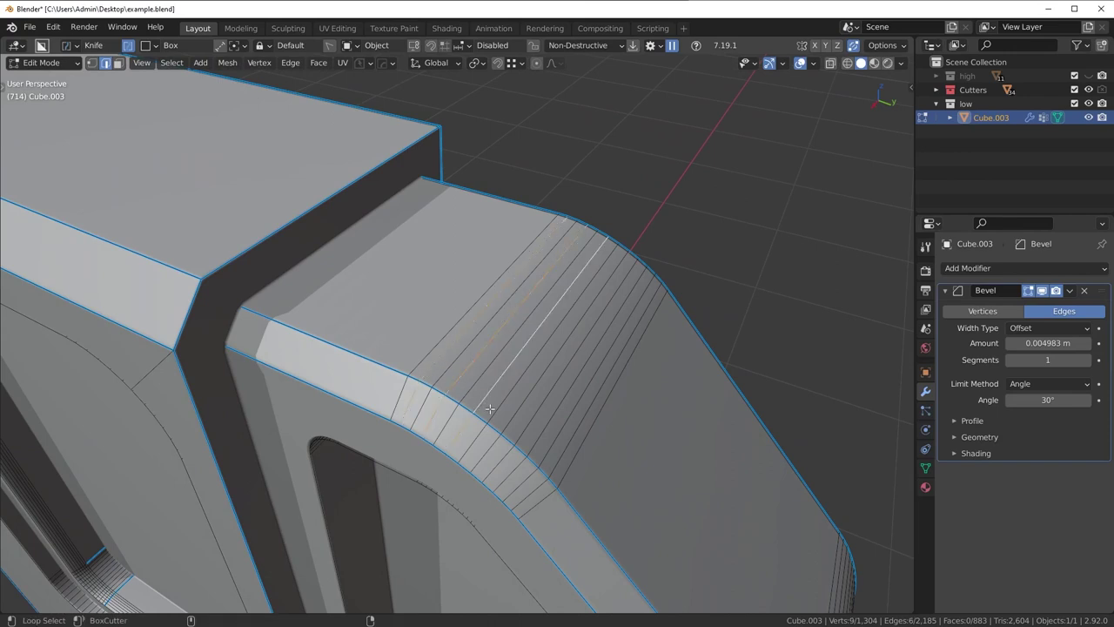
{"action": "left_click", "coordinate": [497, 415], "text": "alt+shift"}
{"action": "key", "text": "ctrl+z"}
{"action": "left_click", "coordinate": [509, 420], "text": "alt+shift"}
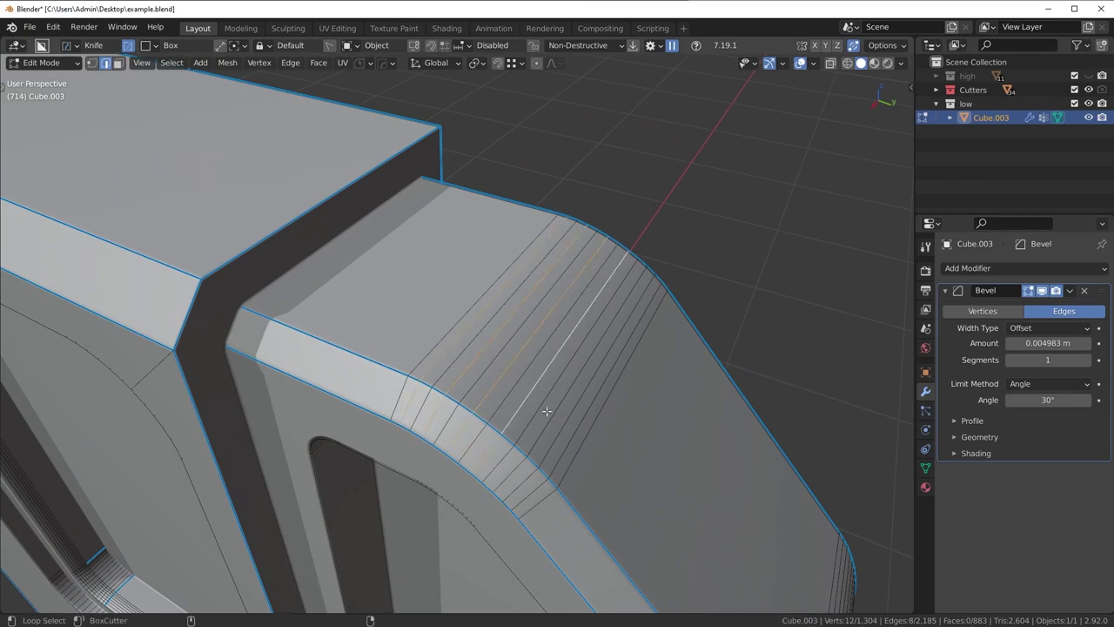
{"action": "left_click", "coordinate": [542, 438], "text": "alt+shift"}
{"action": "left_click", "coordinate": [561, 459], "text": "alt+shift"}
{"action": "middle_click_drag", "start_coordinate": [486, 383], "coordinate": [453, 366]}
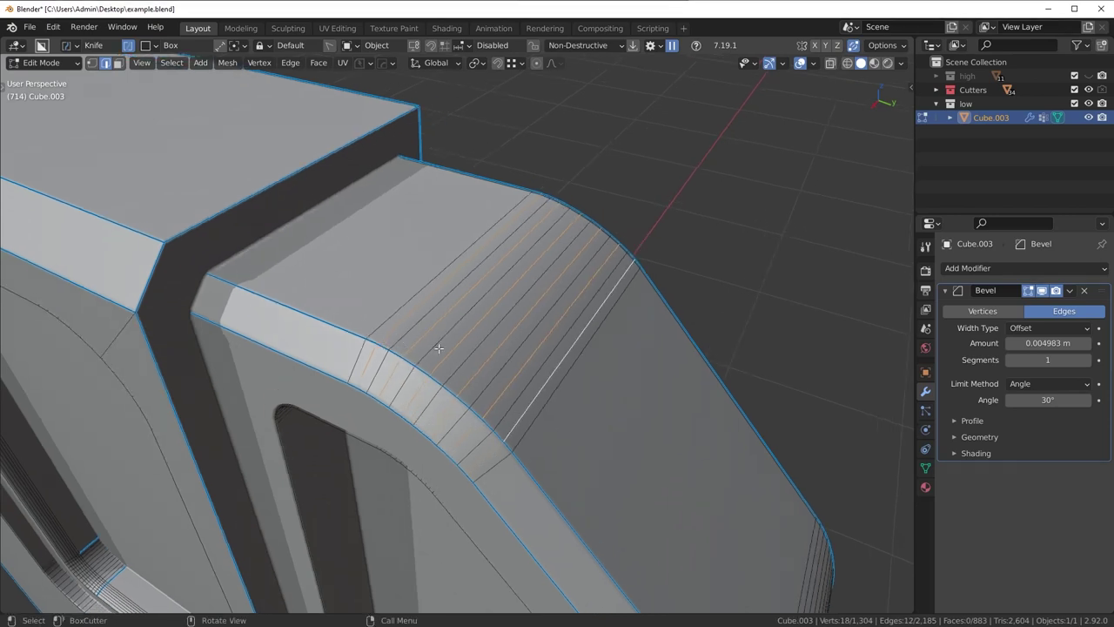
{"action": "left_click", "coordinate": [525, 437], "text": "alt+shift"}
{"action": "left_click", "coordinate": [540, 370], "text": "alt+shift"}
{"action": "middle_click_drag", "start_coordinate": [543, 368], "coordinate": [674, 341]}
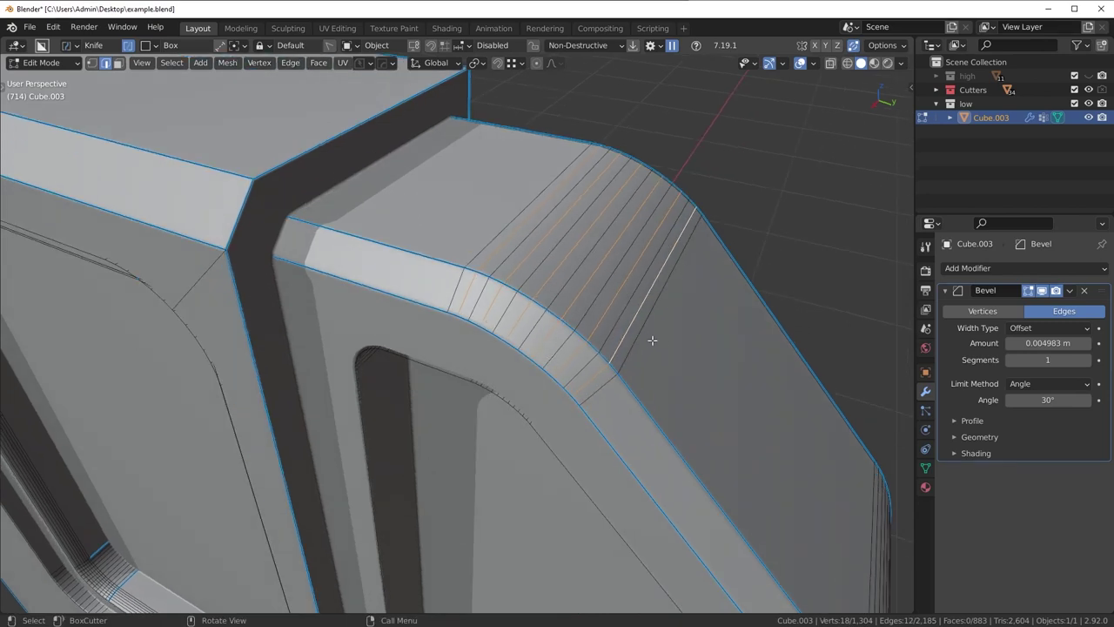
{"action": "key", "text": "ctrl+x"}
- Compare the rounded corner before and after the dissolve with overlays hidden, keep the edges dissolved and show the overlays
{"action": "key", "text": "ctrl+z"}
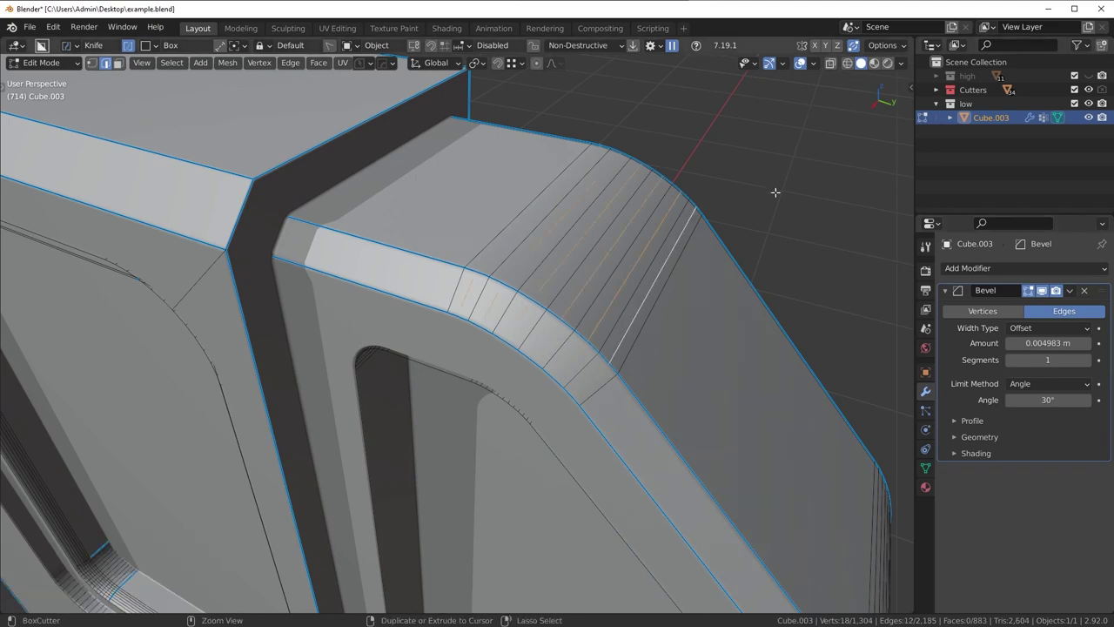
{"action": "left_click", "coordinate": [801, 63]}
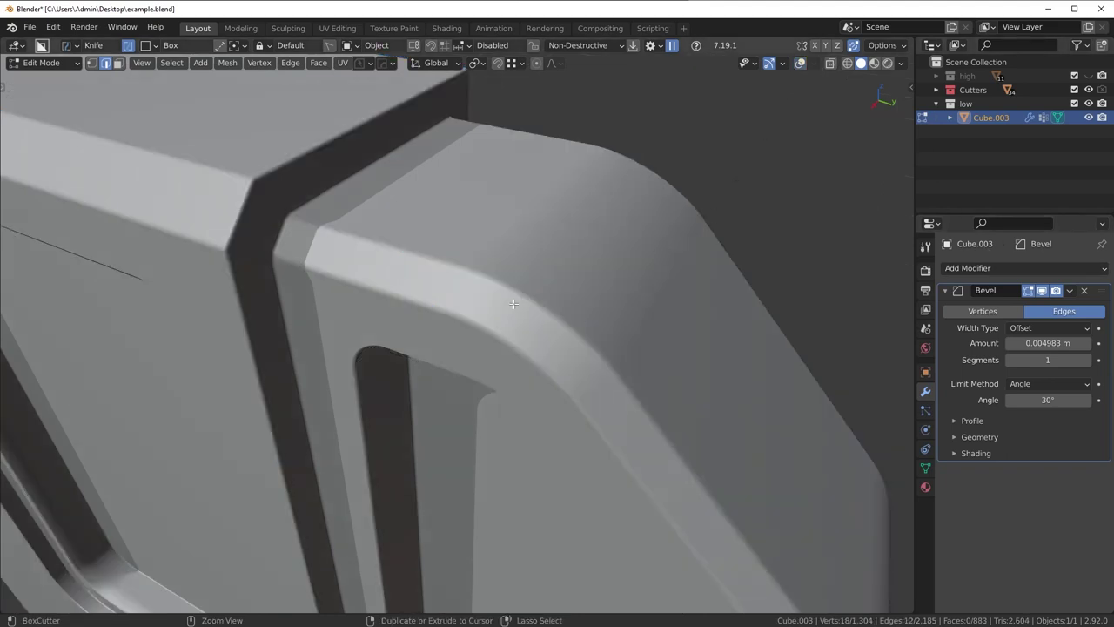
{"action": "key", "text": "ctrl+shift+z"}
{"action": "key", "text": "ctrl+z"}
{"action": "key", "text": "ctrl+shift+z"}
{"action": "left_click", "coordinate": [801, 64]}
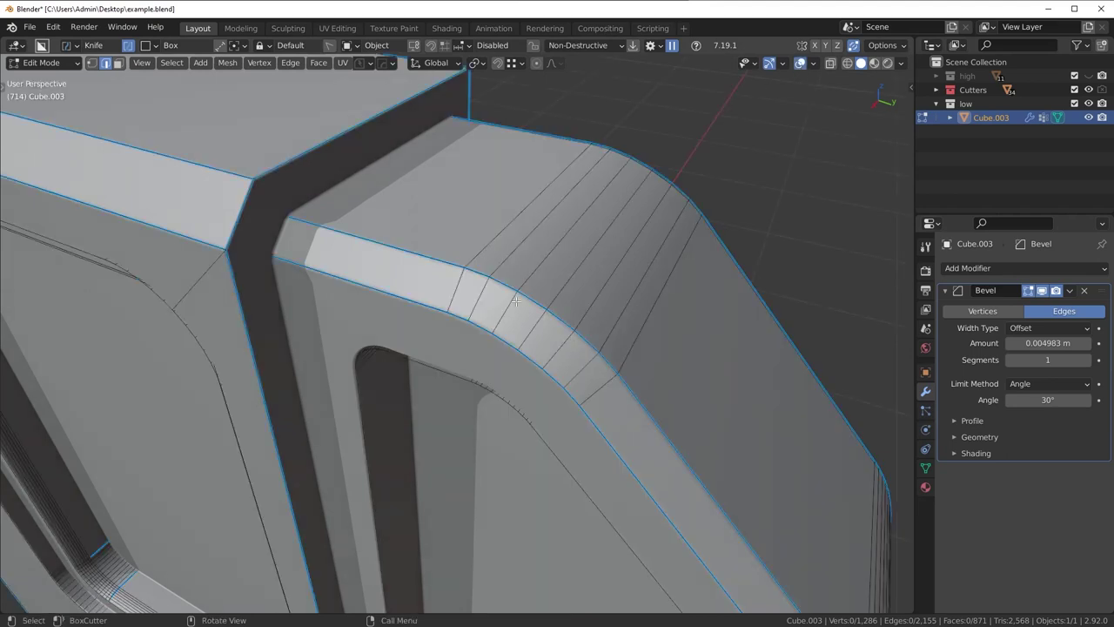
- Select every second remaining edge loop across the side section's upper rounded corner and dissolve the loops with overlays hidden
{"action": "middle_click_drag", "start_coordinate": [516, 300], "coordinate": [550, 304]}
{"action": "left_click", "coordinate": [444, 295], "text": "alt"}
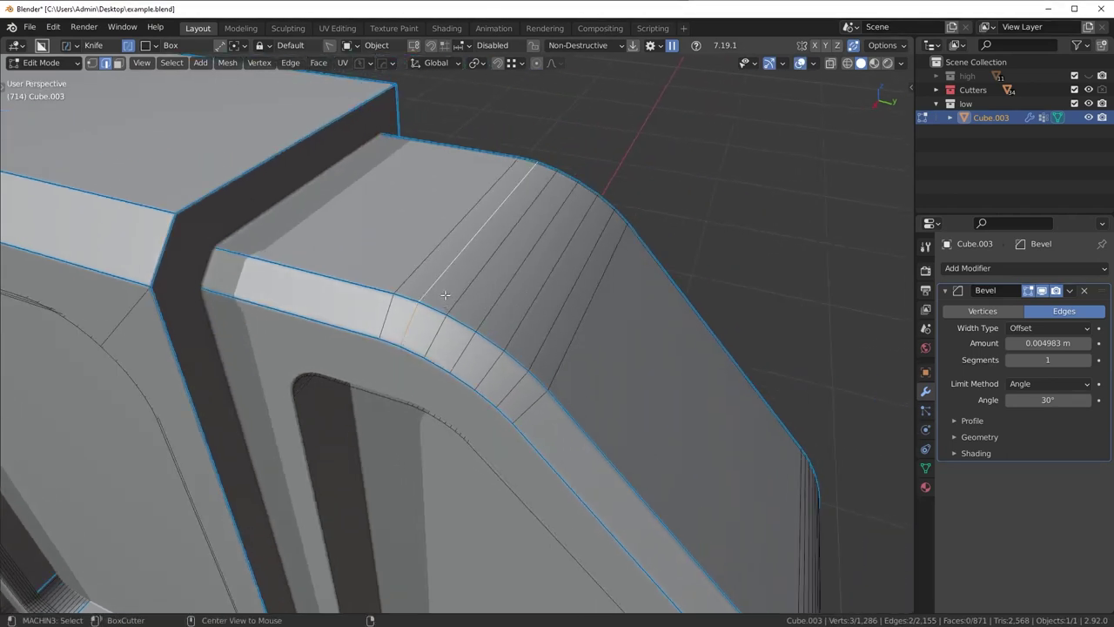
{"action": "left_click", "coordinate": [496, 316], "text": "alt+shift"}
{"action": "left_click", "coordinate": [542, 340], "text": "alt+shift"}
{"action": "left_click", "coordinate": [800, 64]}
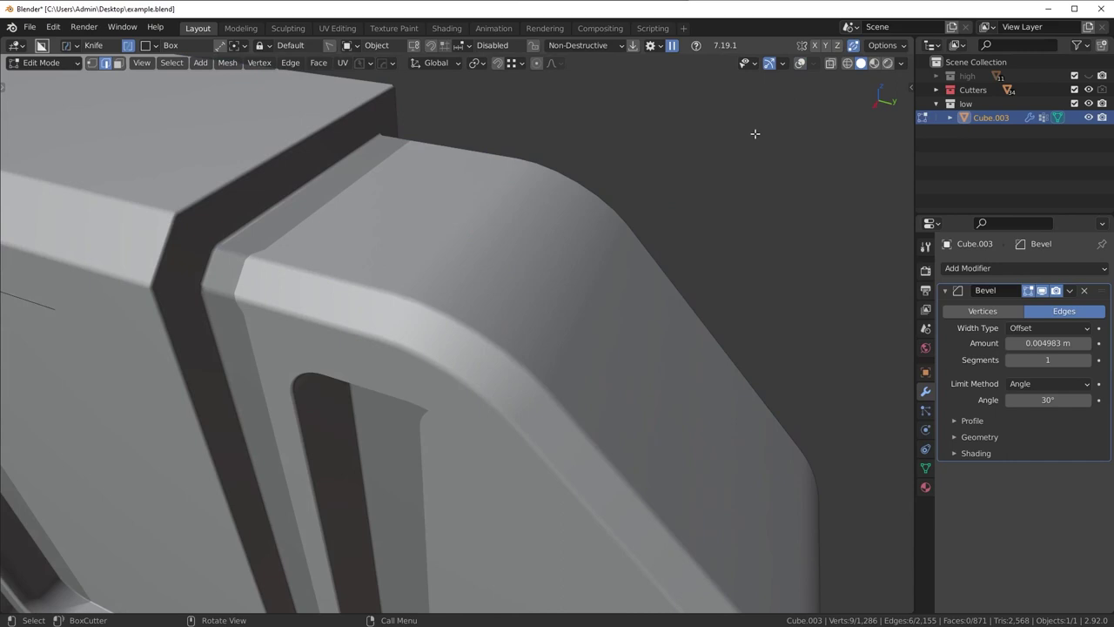
{"action": "key", "text": "ctrl+x"}
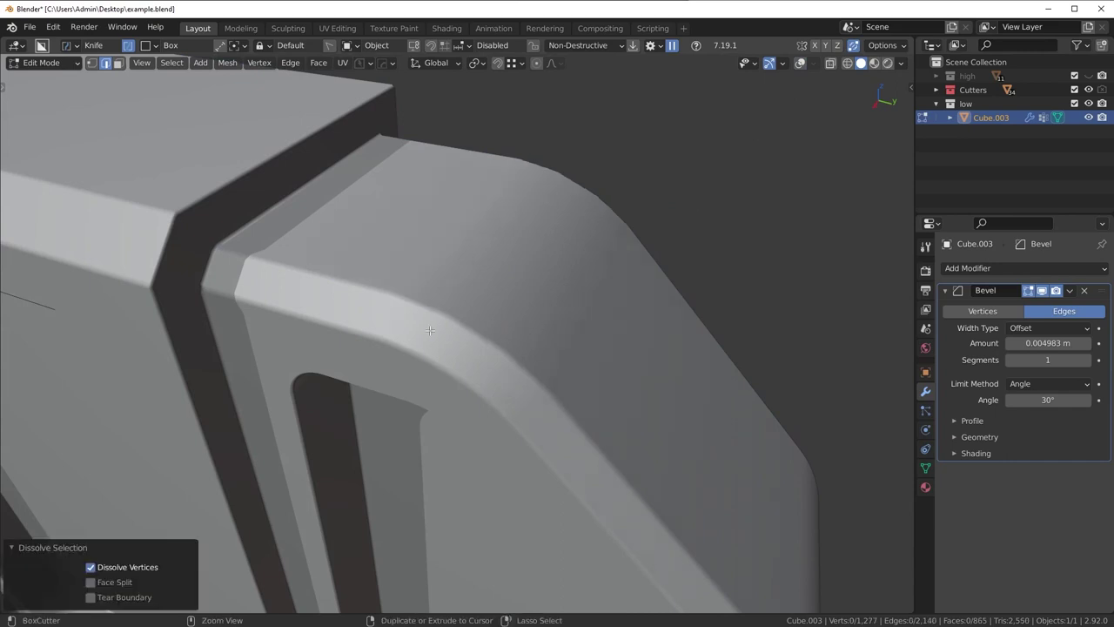
- Undo and redo the dissolve to compare the corner's outline, leave the loops restored and show the overlays
{"action": "key", "text": "ctrl+z"}
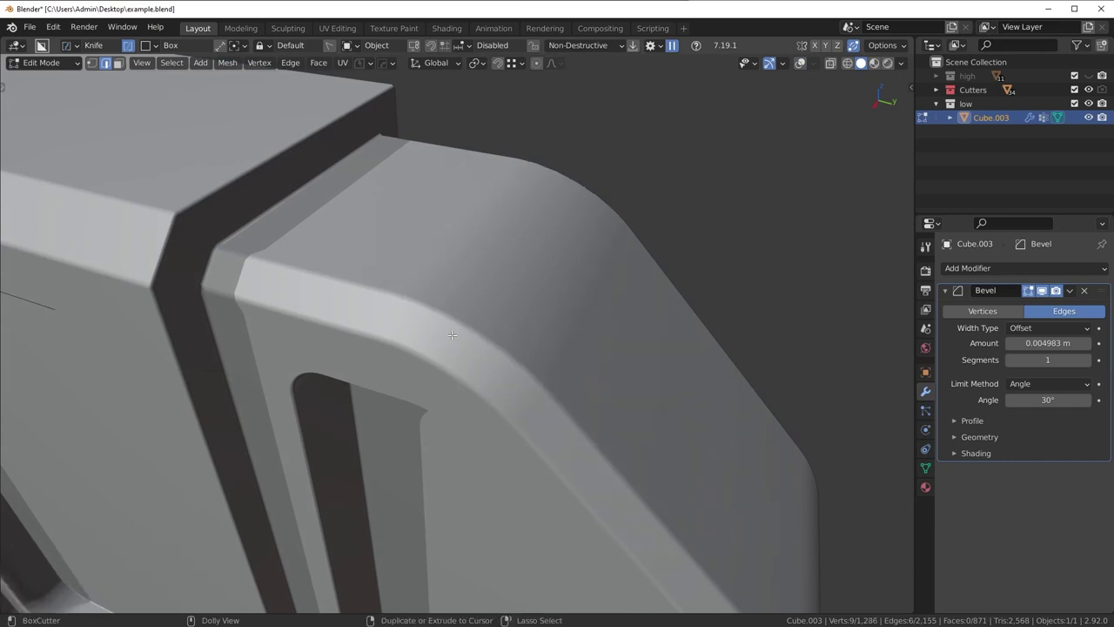
{"action": "key", "text": "ctrl+shift+z"}
{"action": "key", "text": "ctrl+z"}
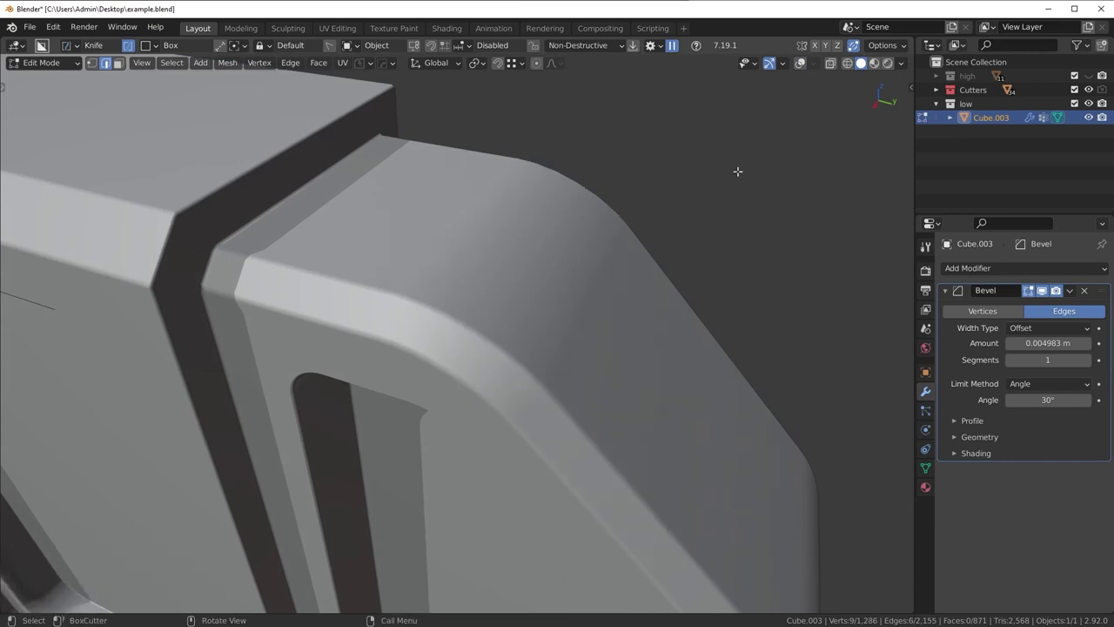
{"action": "left_click", "coordinate": [801, 64]}
- Dissolve every second edge loop on the side section's outer rounded corner at the lower end of the slope
{"action": "middle_click_drag", "start_coordinate": [532, 335], "coordinate": [443, 255]}
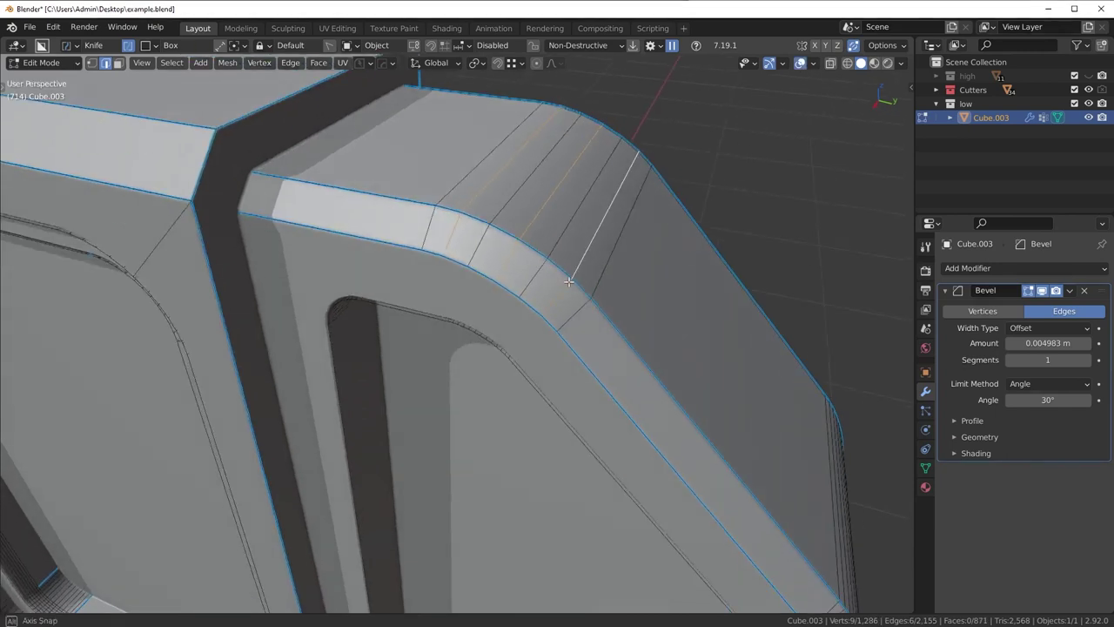
{"action": "scroll", "coordinate": [309, 421], "scroll_direction": "down", "scroll_amount": 5}
{"action": "key", "text": "ctrl+x"}
- Select every second edge loop around the main section's upper rounded corner, dissolve them with overlays hidden, and show the overlays
{"action": "middle_click_drag", "start_coordinate": [421, 367], "coordinate": [452, 371]}
{"action": "scroll", "coordinate": [453, 371], "scroll_direction": "up", "scroll_amount": 5}
{"action": "left_click", "coordinate": [461, 208], "text": "alt"}
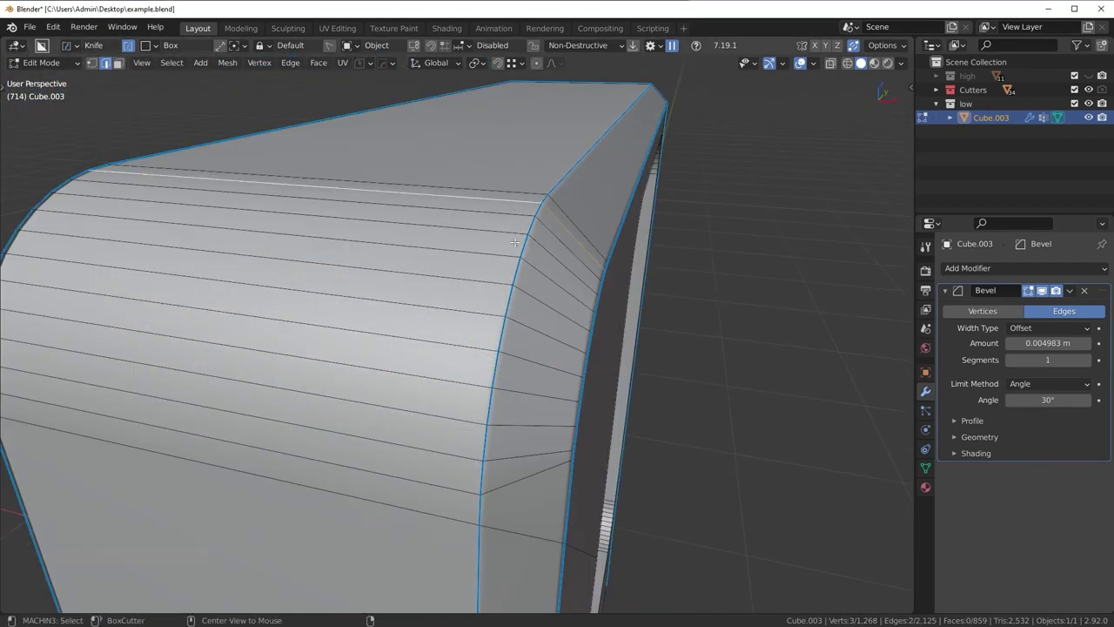
{"action": "left_click", "coordinate": [461, 236], "text": "alt+shift"}
{"action": "left_click", "coordinate": [462, 277], "text": "alt+shift"}
{"action": "left_click", "coordinate": [481, 358], "text": "alt+shift"}
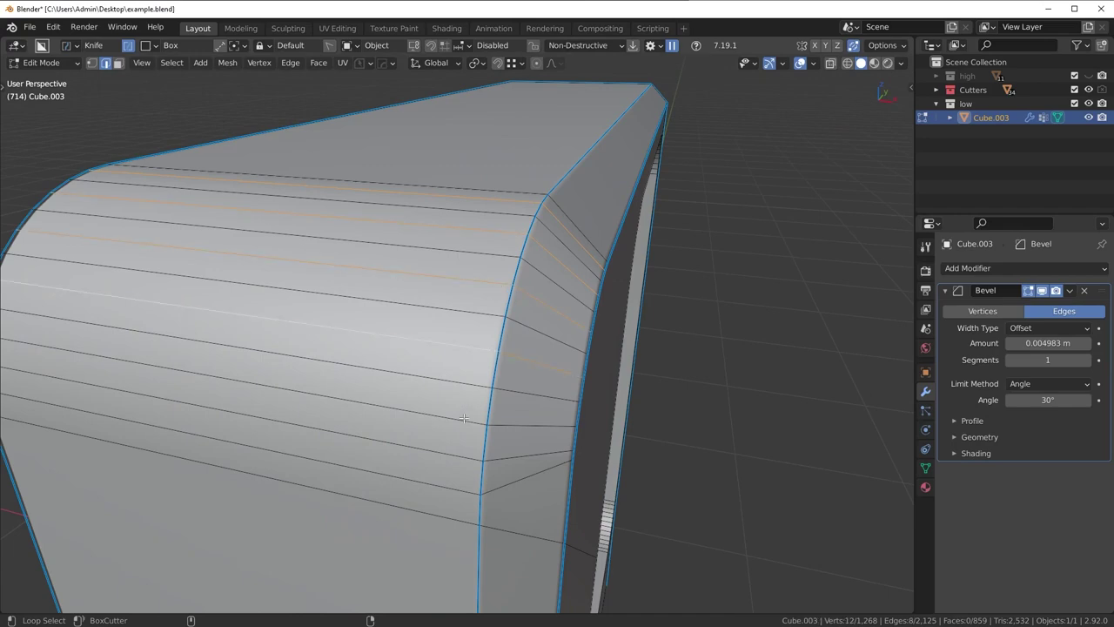
{"action": "left_click", "coordinate": [464, 418], "text": "alt+shift"}
{"action": "left_click", "coordinate": [461, 487], "text": "alt+shift"}
{"action": "scroll", "coordinate": [470, 462], "scroll_direction": "down", "scroll_amount": 5}
{"action": "middle_click_drag", "start_coordinate": [492, 449], "coordinate": [422, 422]}
{"action": "middle_click_drag", "start_coordinate": [422, 422], "coordinate": [533, 364], "text": "shift"}
{"action": "scroll", "coordinate": [612, 374], "scroll_direction": "up", "scroll_amount": 1}
{"action": "left_click", "coordinate": [800, 63]}
{"action": "scroll", "coordinate": [548, 311], "scroll_direction": "up", "scroll_amount": 4}
{"action": "scroll", "coordinate": [522, 318], "scroll_direction": "down", "scroll_amount": 3}
{"action": "key", "text": "ctrl+x"}
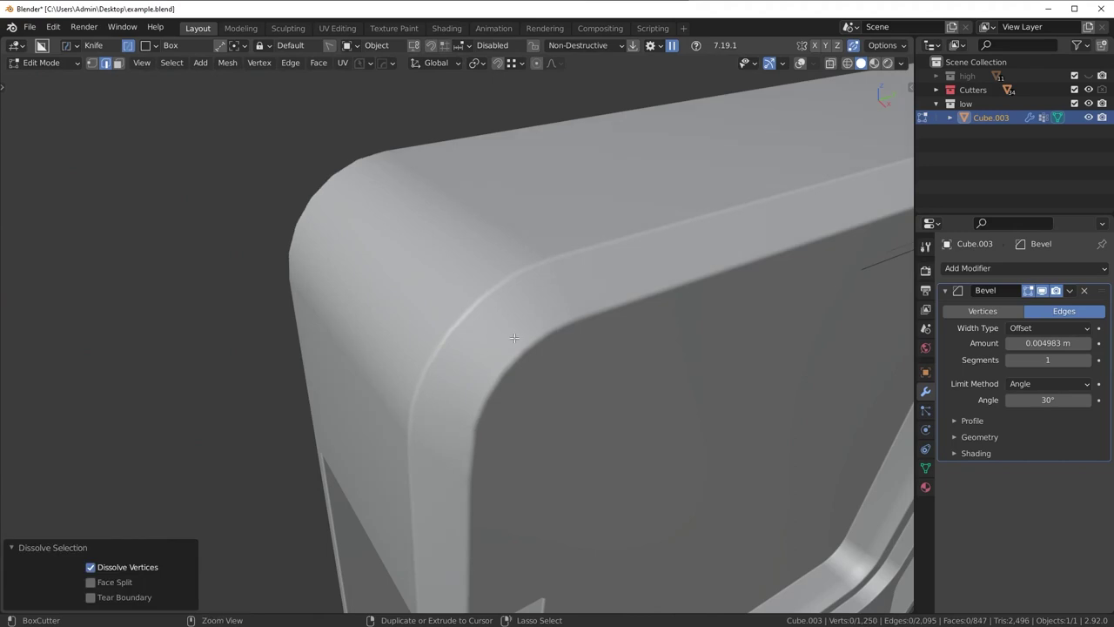
{"action": "left_click", "coordinate": [800, 64]}
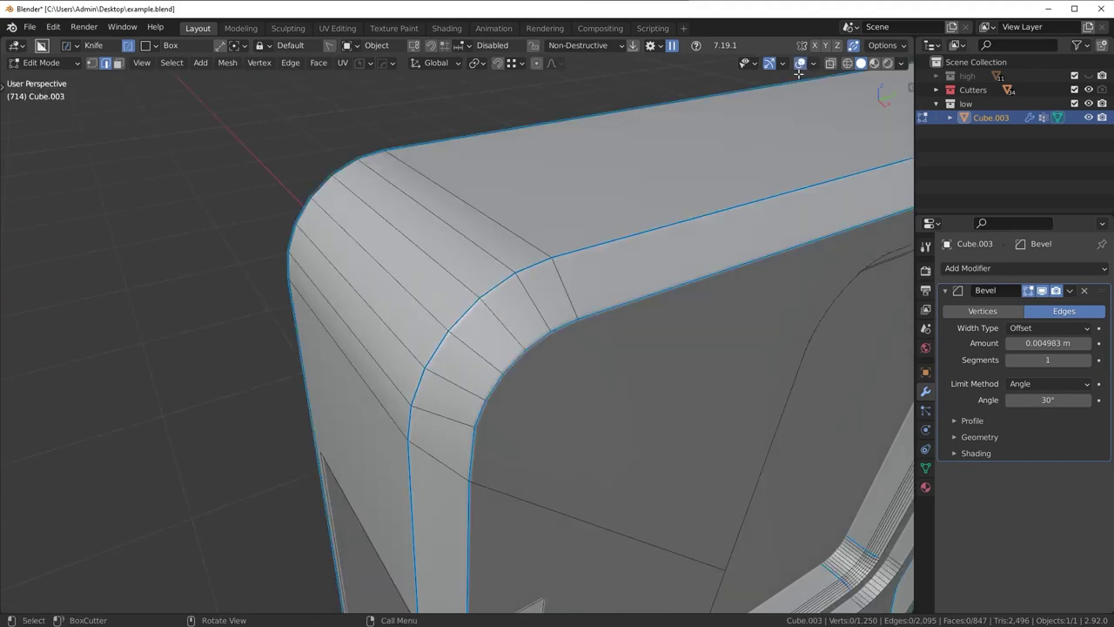
- Slide the vertex at the lower end of the main section's rounded corner by a factor of 0.426 and return to Object Mode
{"action": "scroll", "coordinate": [549, 453], "scroll_direction": "down", "scroll_amount": 6}
{"action": "middle_click_drag", "start_coordinate": [549, 383], "coordinate": [515, 354]}
{"action": "key", "text": "Tab"}
{"action": "left_click", "coordinate": [375, 356]}
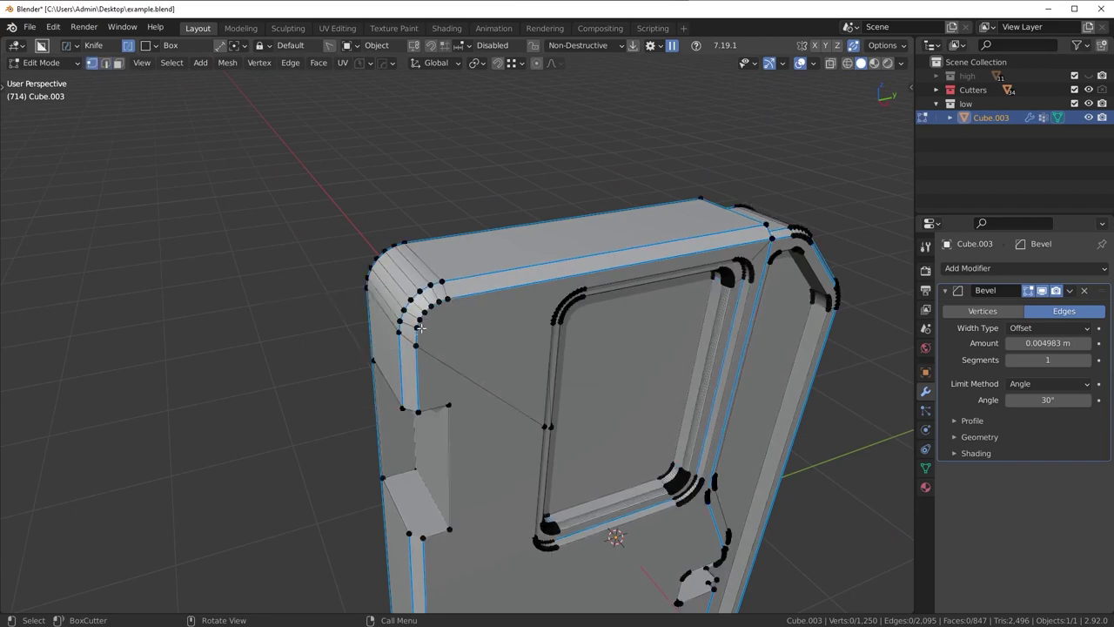
{"action": "key", "text": "shift+v"}
{"action": "left_click", "coordinate": [535, 408]}
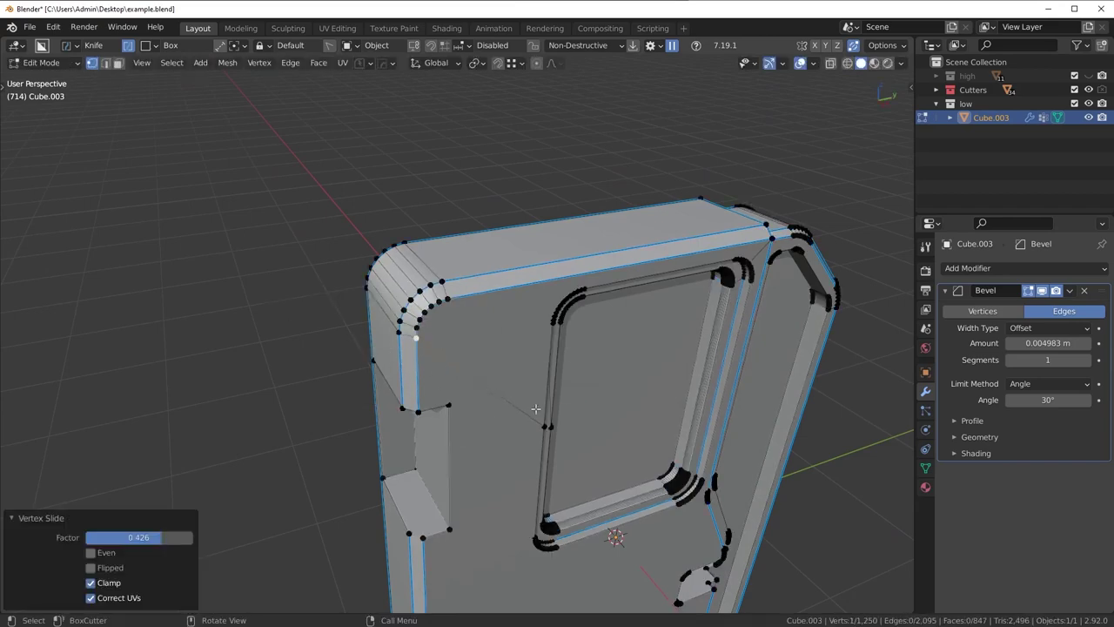
{"action": "key", "text": "Tab"}
{"action": "middle_click_drag", "start_coordinate": [634, 396], "coordinate": [369, 407]}
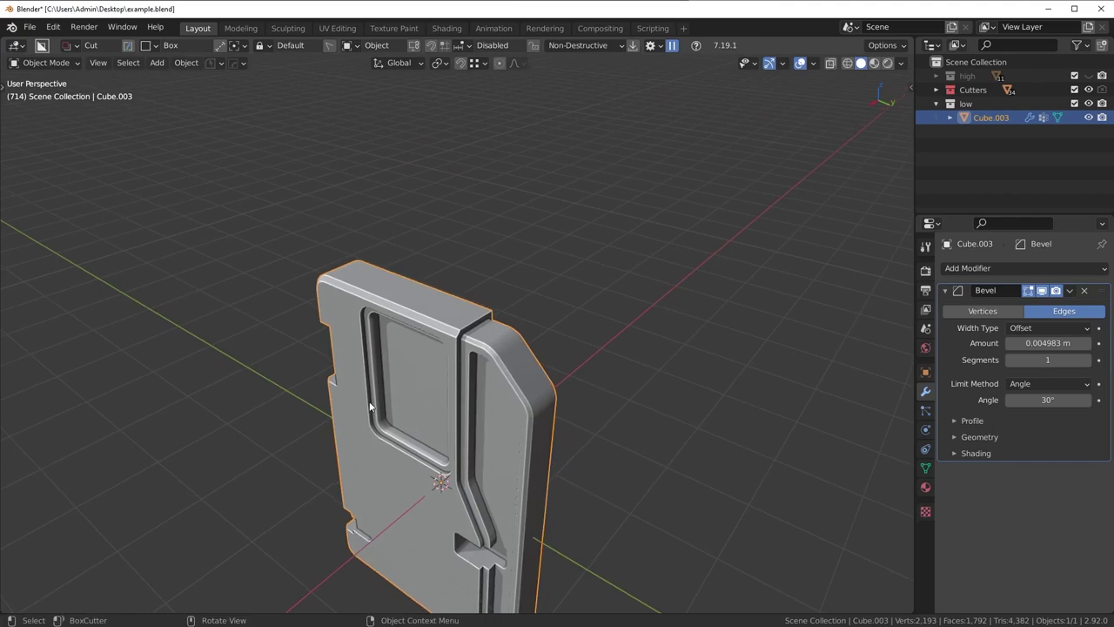
{"action": "scroll", "coordinate": [657, 370], "scroll_direction": "up", "scroll_amount": 2}
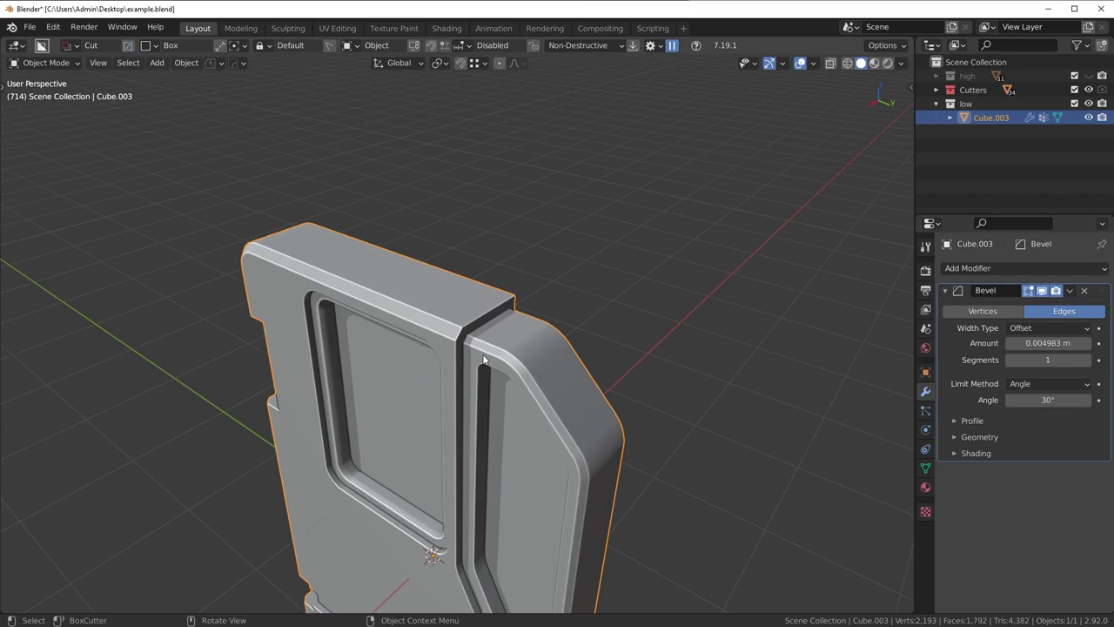
{"action": "middle_click_drag", "start_coordinate": [494, 356], "coordinate": [501, 356]}
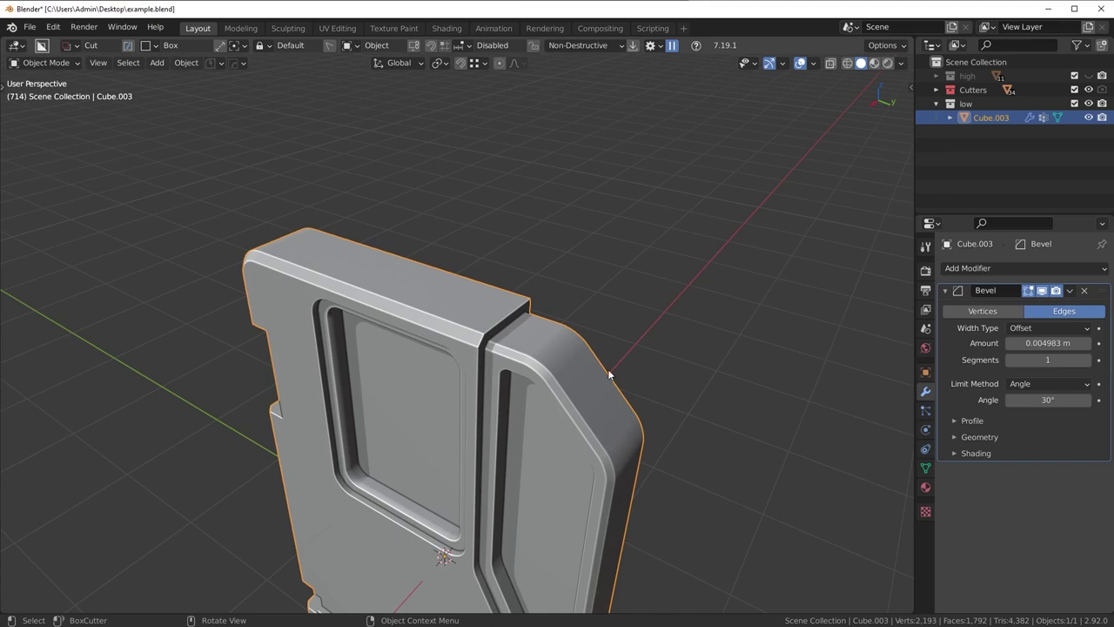
- Enter Edit Mode and undo the vertex slide and the edge loop dissolves on the panel's rounded corners
{"action": "key", "text": "Tab"}
{"action": "middle_click_drag", "start_coordinate": [597, 394], "coordinate": [584, 388], "text": "ctrl"}
{"action": "key", "text": "ctrl+z"}
{"action": "key", "text": "ctrl+z"}
{"action": "key", "text": "ctrl+z"}
{"action": "key", "text": "ctrl+z"}
{"action": "key", "text": "ctrl+z"}
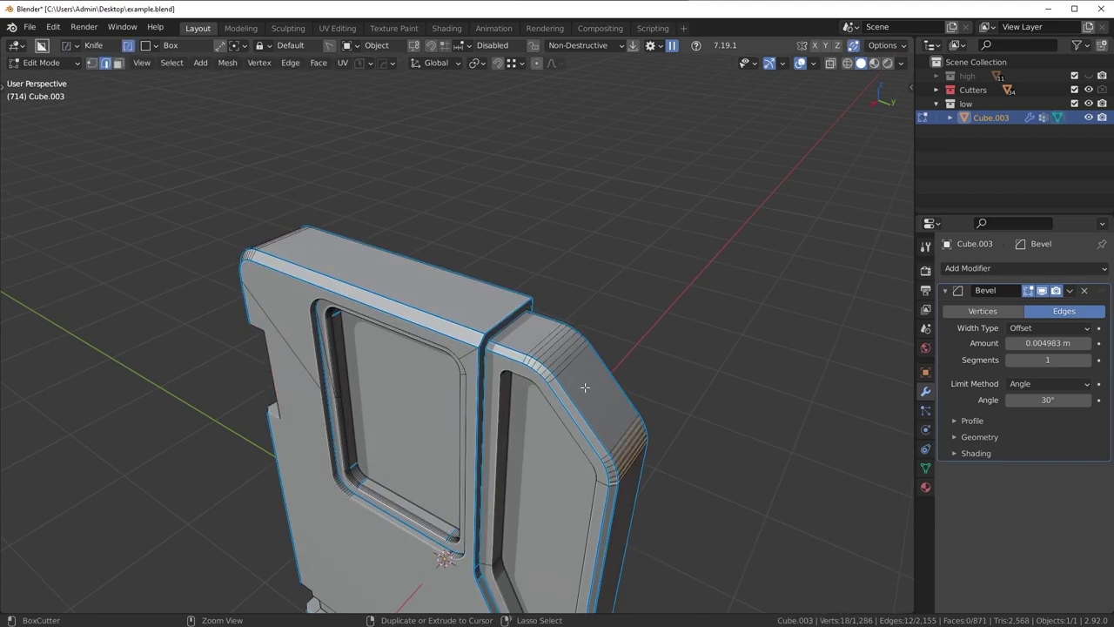
{"action": "key", "text": "ctrl+z"}
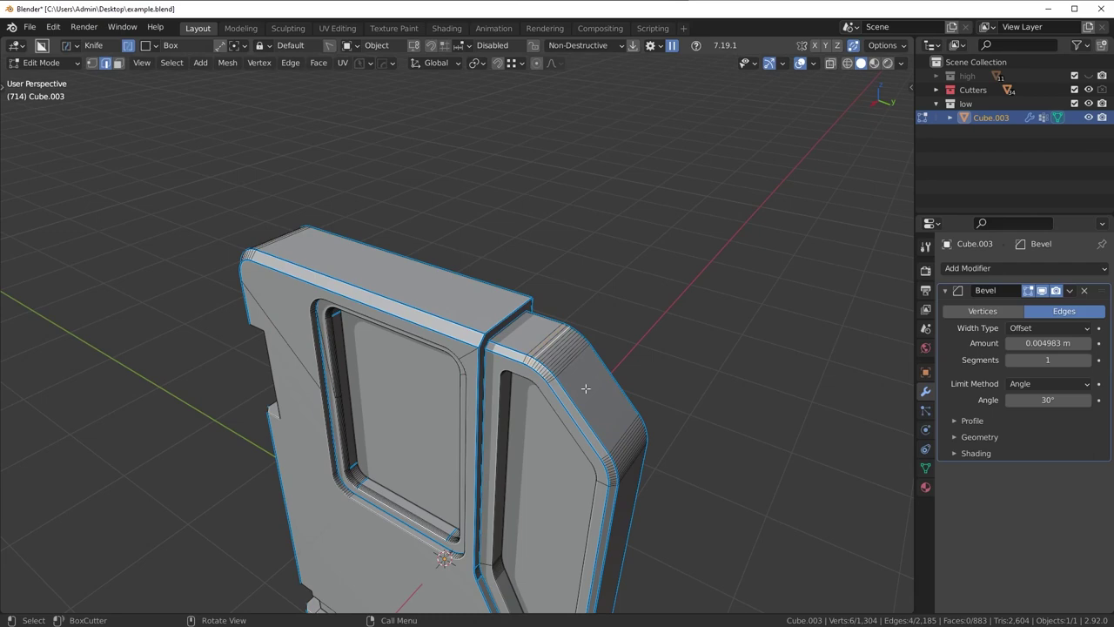
- Inspect the restored corner loops in Edit Mode and Object Mode, and switch the Bevel modifier's viewport display off and on
{"action": "key", "text": "Tab"}
{"action": "middle_click_drag", "start_coordinate": [566, 378], "coordinate": [479, 311]}
{"action": "key", "text": "Tab"}
{"action": "scroll", "coordinate": [540, 362], "scroll_direction": "up", "scroll_amount": 3}
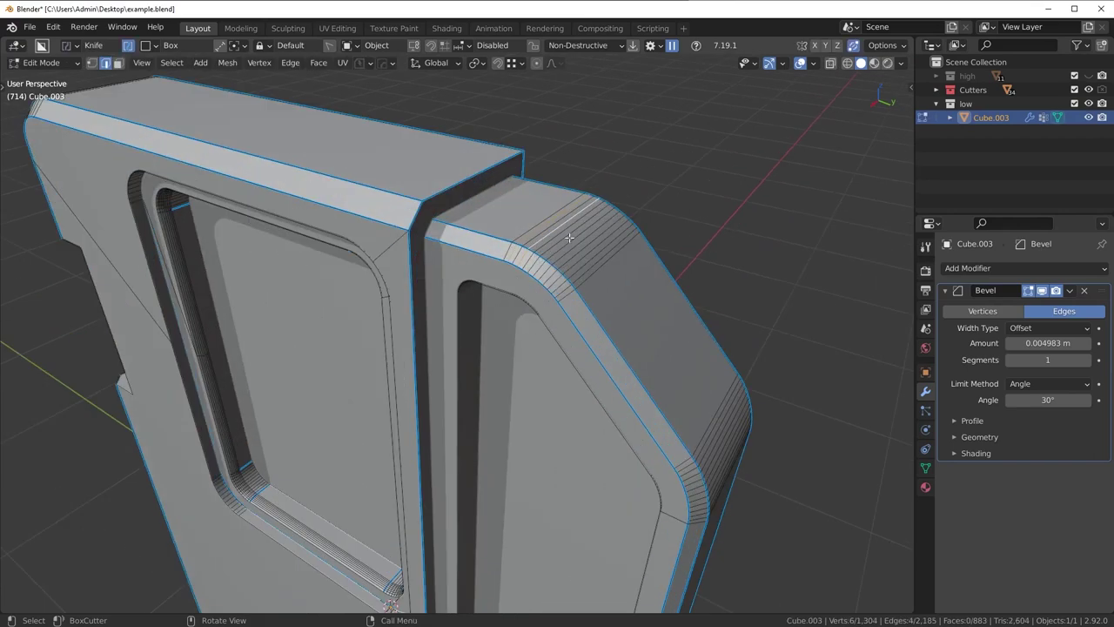
{"action": "scroll", "coordinate": [539, 362], "scroll_direction": "down", "scroll_amount": 4}
{"action": "key", "text": "Tab"}
{"action": "middle_click_drag", "start_coordinate": [501, 421], "coordinate": [569, 400]}
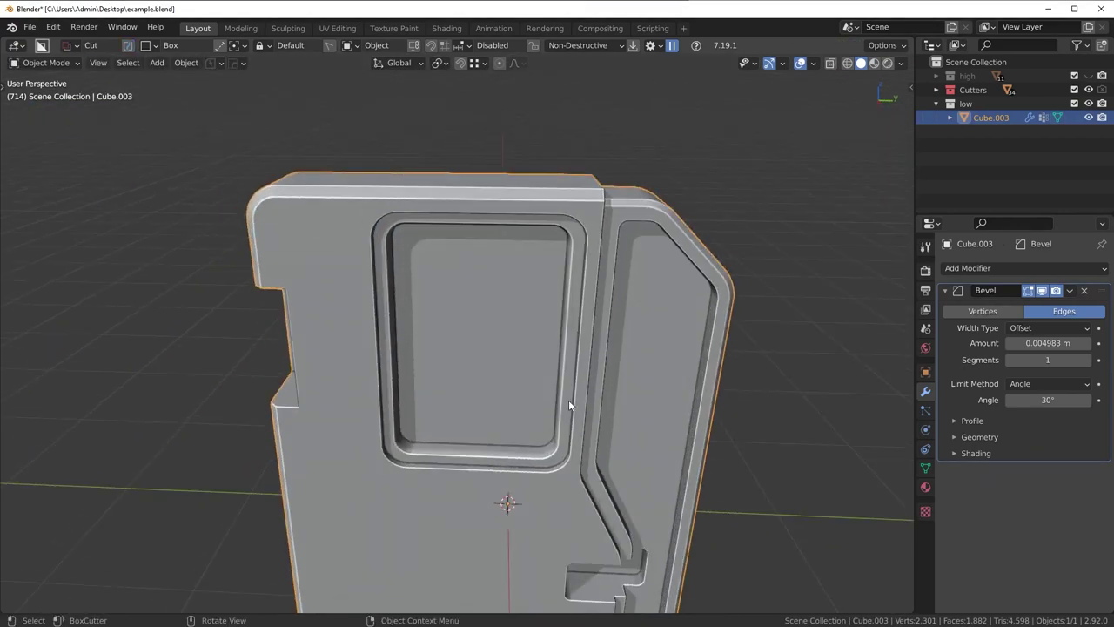
{"action": "left_click", "coordinate": [1041, 291]}
{"action": "left_click", "coordinate": [1042, 291]}
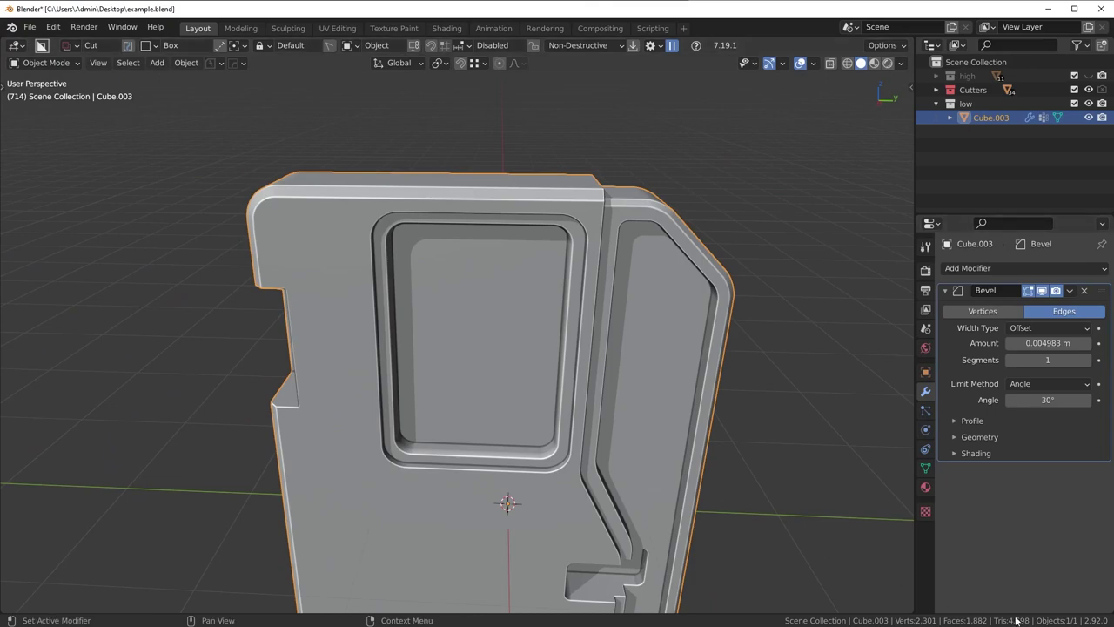
- Examine the low panel's shading and bevels around its upper corners, window recess and side section
{"action": "middle_click_drag", "start_coordinate": [638, 405], "coordinate": [358, 411]}
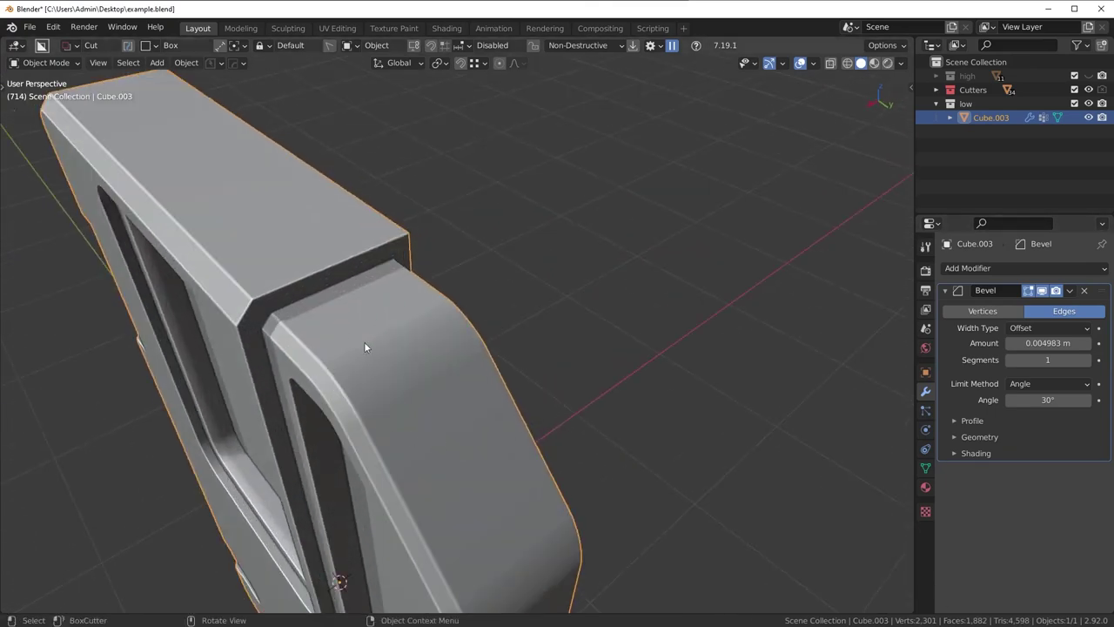
{"action": "middle_click_drag", "start_coordinate": [454, 450], "coordinate": [472, 333]}
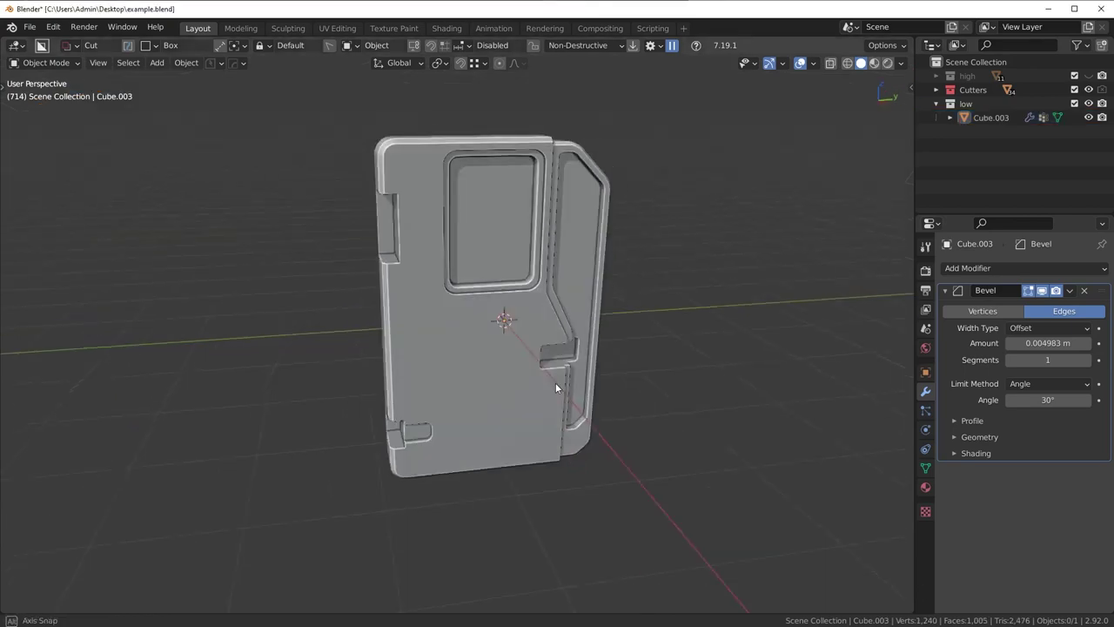
{"action": "middle_click_drag", "start_coordinate": [556, 383], "coordinate": [601, 422]}
{"action": "scroll", "coordinate": [472, 332], "scroll_direction": "up", "scroll_amount": 4}
{"action": "middle_click_drag", "start_coordinate": [471, 332], "coordinate": [573, 351]}
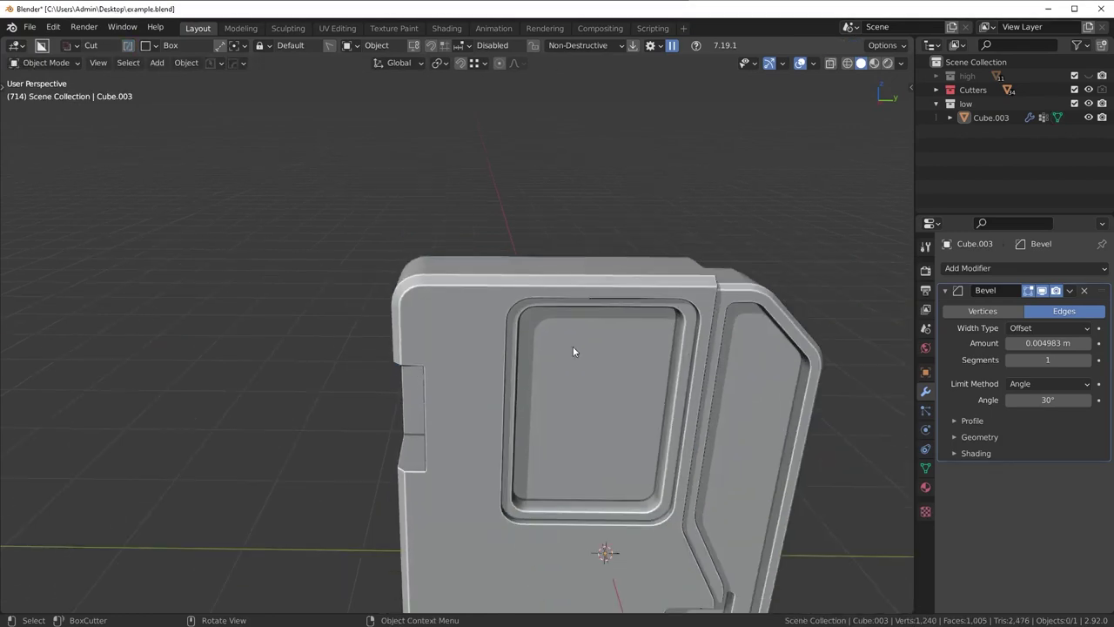
{"action": "middle_click_drag", "start_coordinate": [644, 321], "coordinate": [571, 388]}
{"action": "scroll", "coordinate": [571, 388], "scroll_direction": "down", "scroll_amount": 2}
{"action": "scroll", "coordinate": [574, 392], "scroll_direction": "up", "scroll_amount": 2}
{"action": "middle_click_drag", "start_coordinate": [582, 467], "coordinate": [571, 379], "text": "shift"}
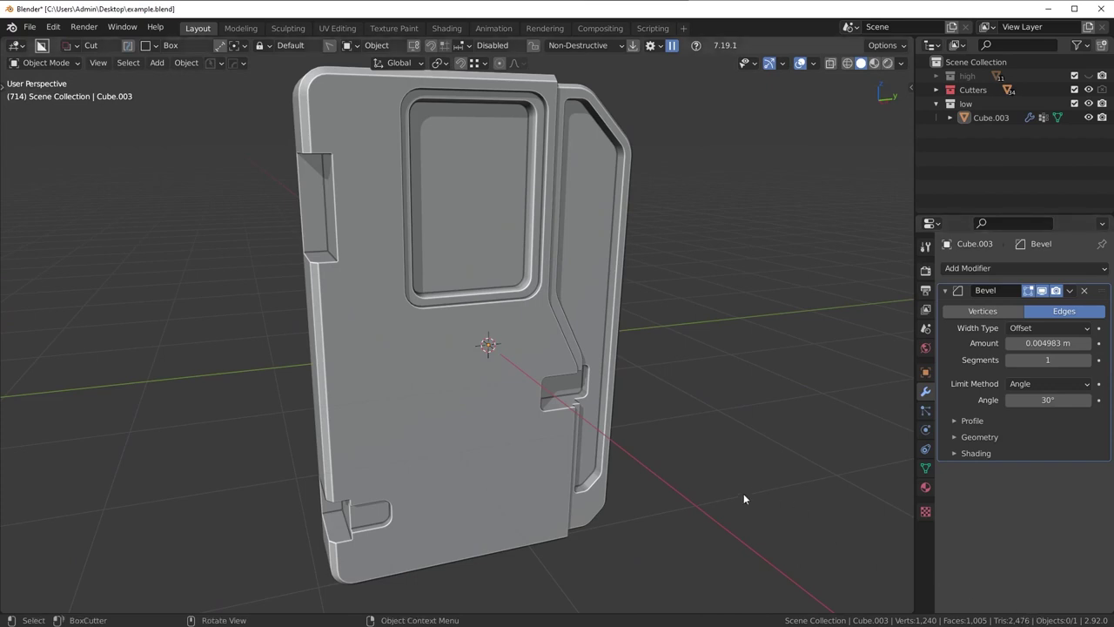
{"action": "middle_click_drag", "start_coordinate": [743, 497], "coordinate": [627, 474]}
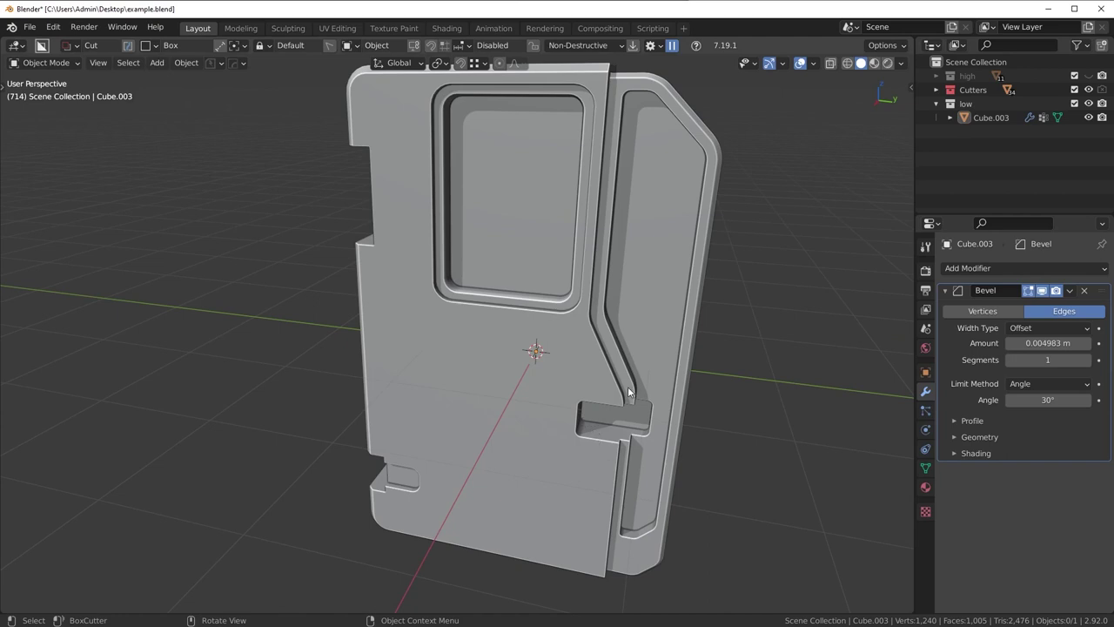
{"action": "mouse_move", "coordinate": [579, 373]}
{"action": "middle_mouse_down"}
{"action": "mouse_move", "coordinate": [473, 383]}
{"action": "mouse_move", "coordinate": [640, 357]}
{"action": "mouse_move", "coordinate": [578, 371]}
{"action": "middle_mouse_up"}
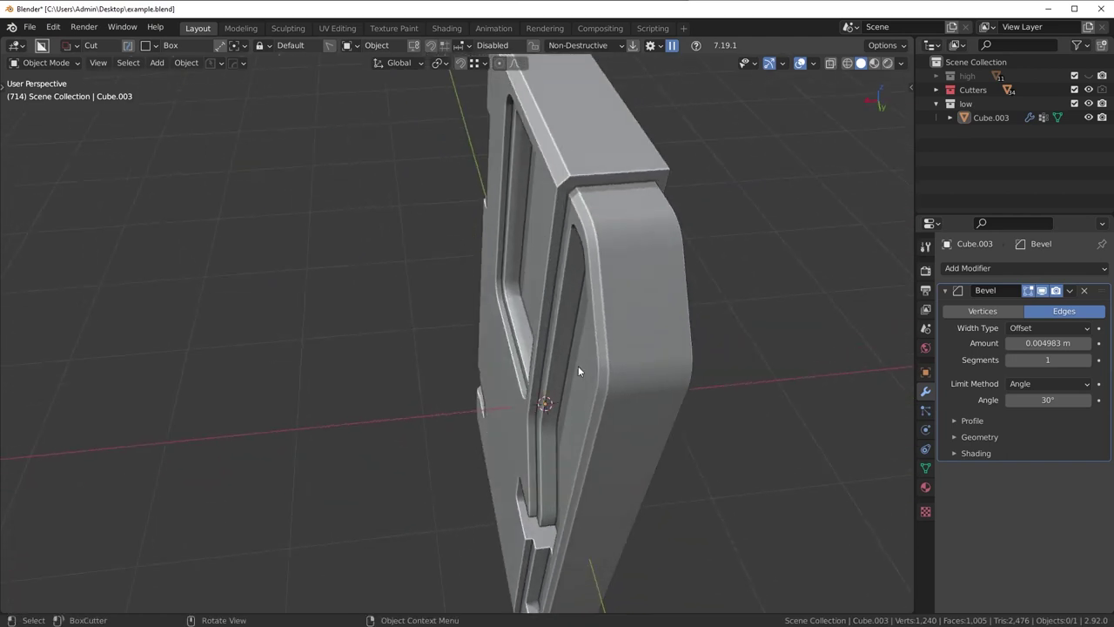
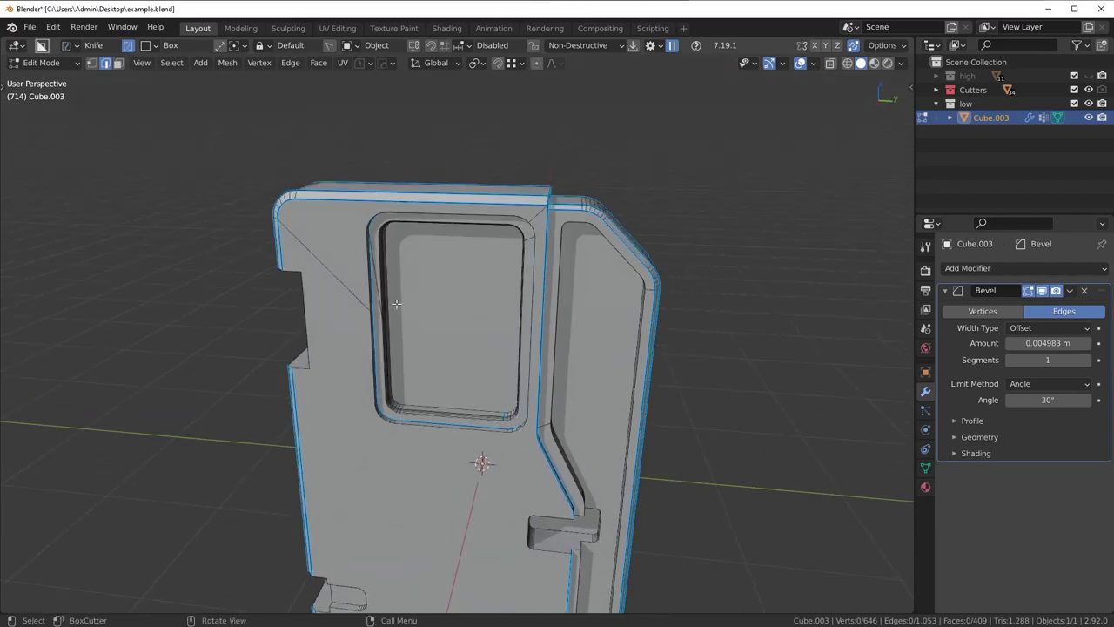
- Merge the vertex partway down the window recess's outer edge into the vertex at the lower end of its rounded corner
{"action": "key", "text": "Tab"}
{"action": "left_click", "coordinate": [368, 309]}
{"action": "scroll", "coordinate": [427, 375], "scroll_direction": "up", "scroll_amount": 2}
{"action": "middle_click_drag", "start_coordinate": [369, 311], "coordinate": [375, 434]}
{"action": "scroll", "coordinate": [428, 374], "scroll_direction": "up", "scroll_amount": 5}
{"action": "left_click", "coordinate": [355, 245], "text": "shift"}
{"action": "key", "text": "1"}
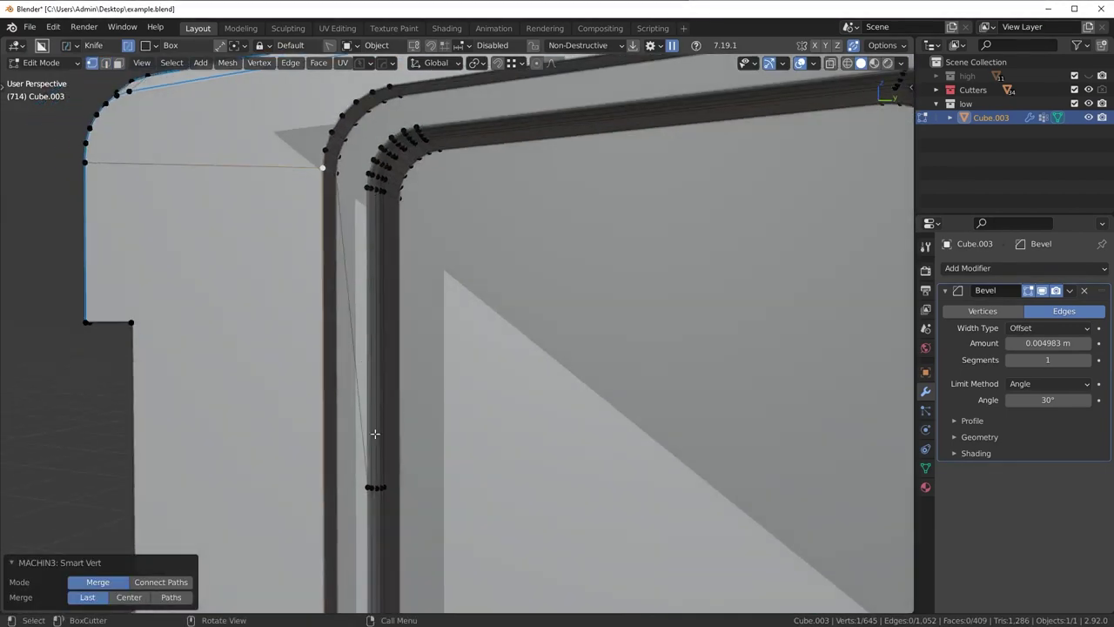
- Select the short cross edges partway down the window recess's inner curved side and dissolve them
{"action": "middle_click_drag", "start_coordinate": [383, 474], "coordinate": [452, 344]}
{"action": "scroll", "coordinate": [487, 368], "scroll_direction": "up", "scroll_amount": 5}
{"action": "key", "text": "Tab"}
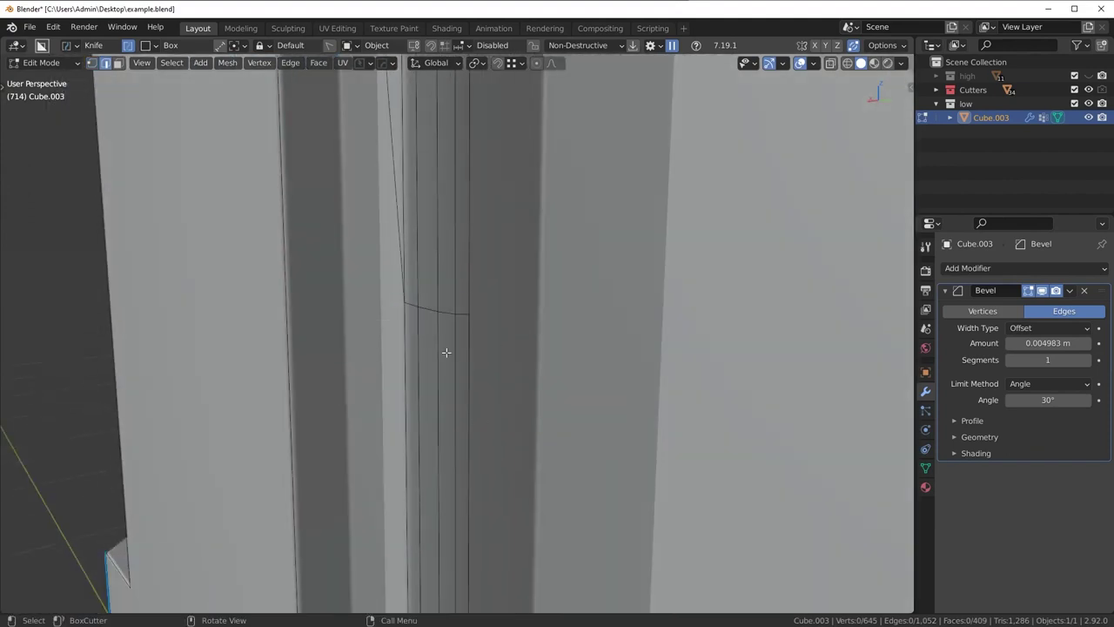
{"action": "left_click", "coordinate": [409, 307]}
{"action": "left_click", "coordinate": [465, 316], "text": "ctrl"}
{"action": "key", "text": "ctrl+x"}
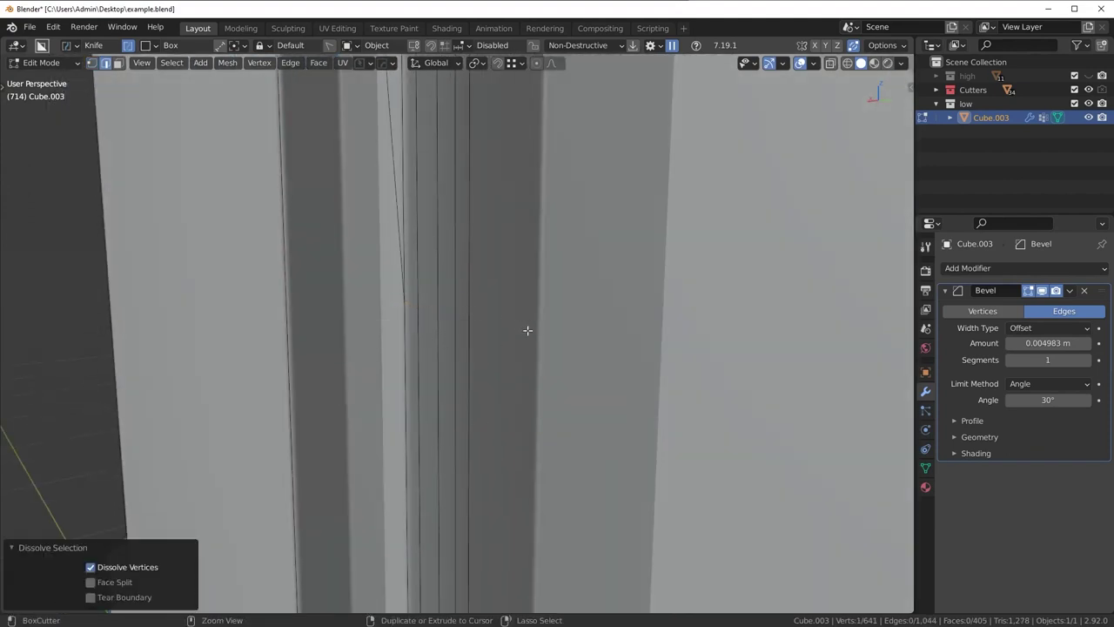
- Merge the leftover vertex on the recess's inner edge into the vertex at the lower end of the inner rounded corner, then deselect everything
{"action": "key", "text": "1"}
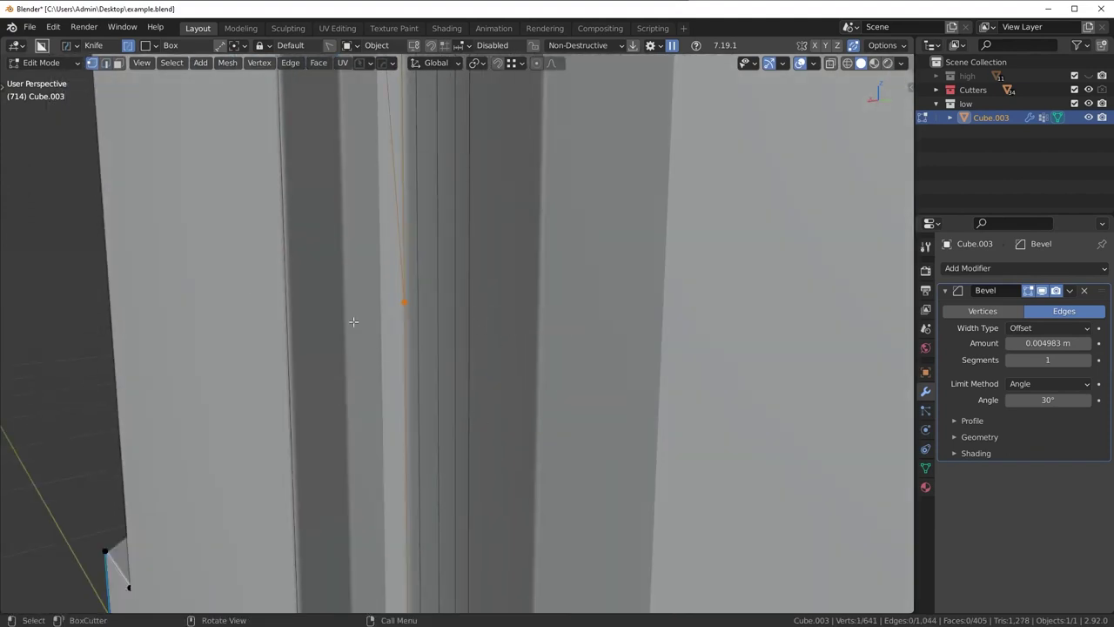
{"action": "scroll", "coordinate": [499, 268], "scroll_direction": "down", "scroll_amount": 3}
{"action": "middle_click_drag", "start_coordinate": [403, 301], "coordinate": [530, 398]}
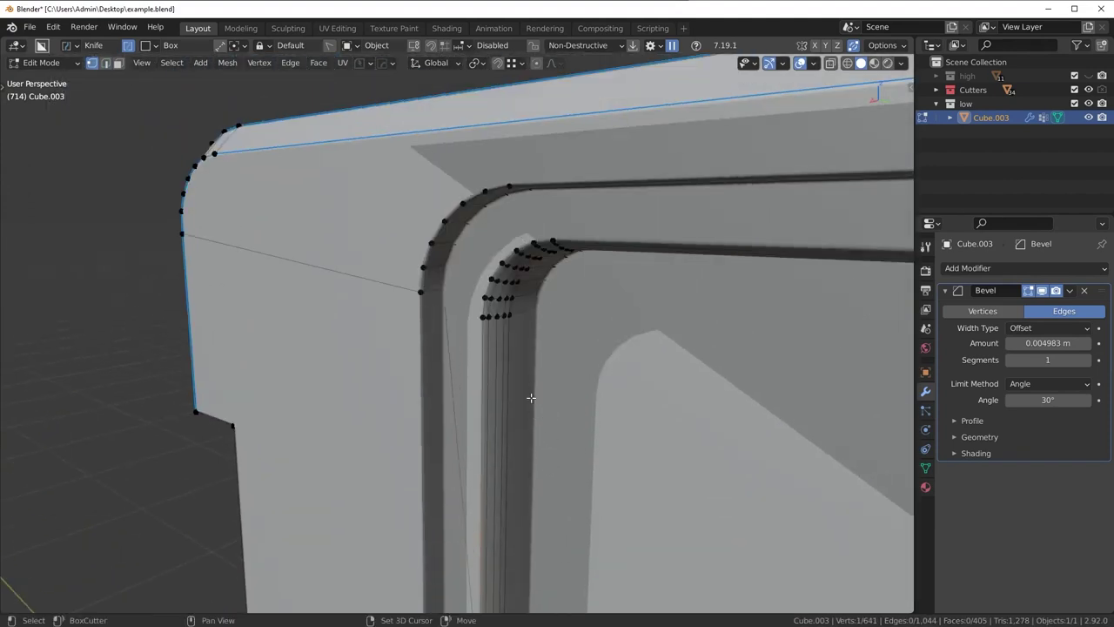
{"action": "left_click", "coordinate": [482, 316], "text": "shift"}
{"action": "key", "text": "1"}
{"action": "scroll", "coordinate": [567, 367], "scroll_direction": "down", "scroll_amount": 3}
{"action": "key", "text": "alt+a"}
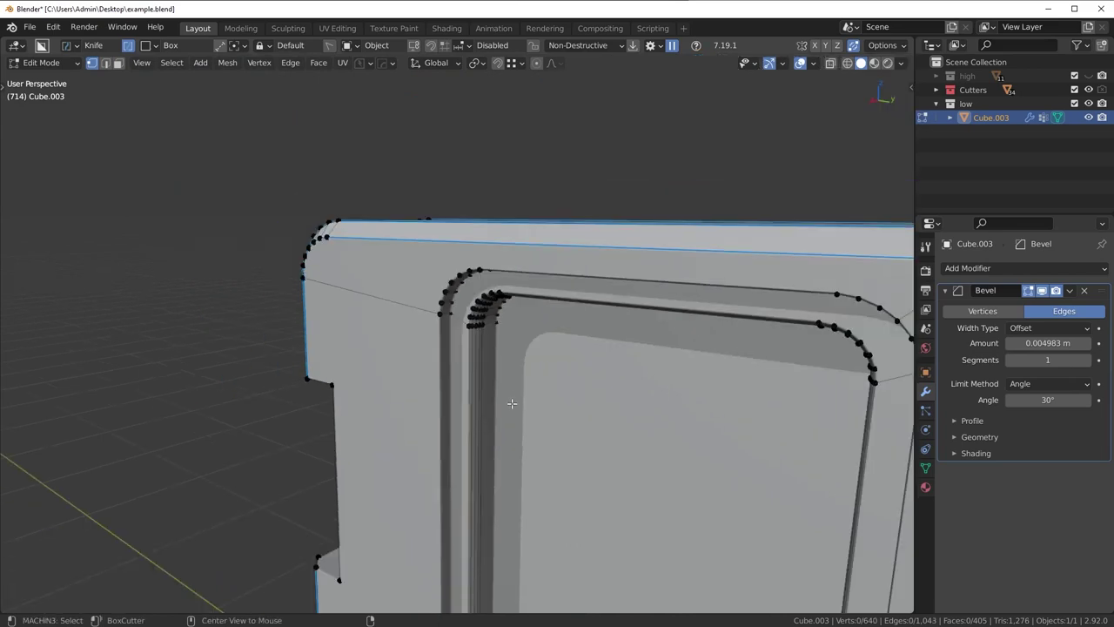
- Select all of the low panel's sharp edges with a 30° sharpness and mark them as UV seams
{"action": "scroll", "coordinate": [566, 415], "scroll_direction": "down", "scroll_amount": 4}
{"action": "middle_click_drag", "start_coordinate": [554, 408], "coordinate": [471, 322]}
{"action": "scroll", "coordinate": [550, 414], "scroll_direction": "down", "scroll_amount": 3}
{"action": "key", "text": "2"}
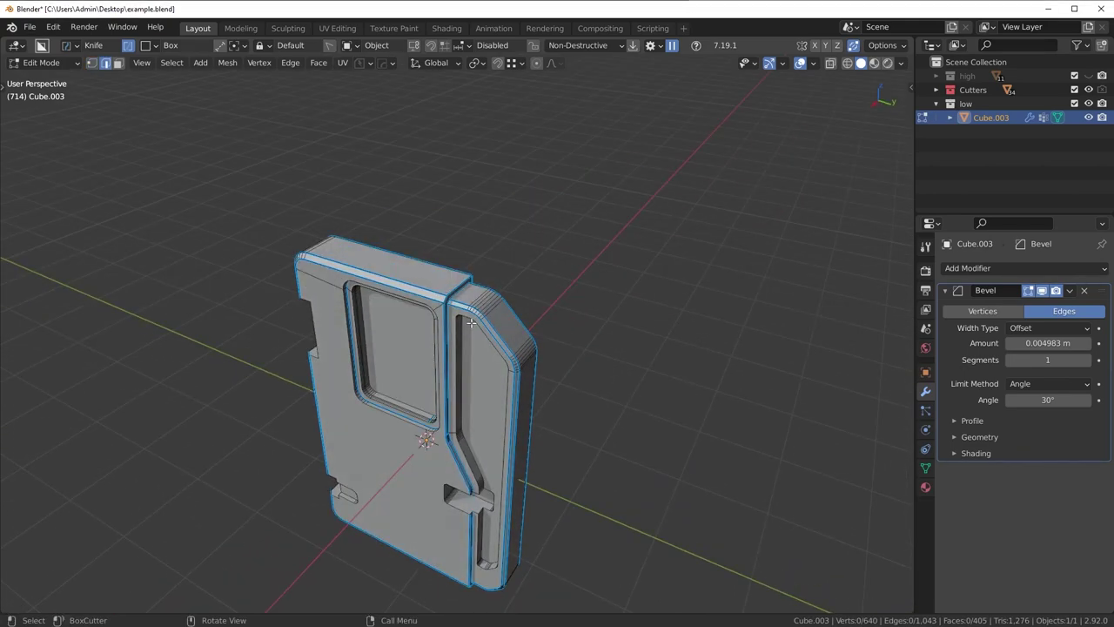
{"action": "left_click", "coordinate": [168, 65]}
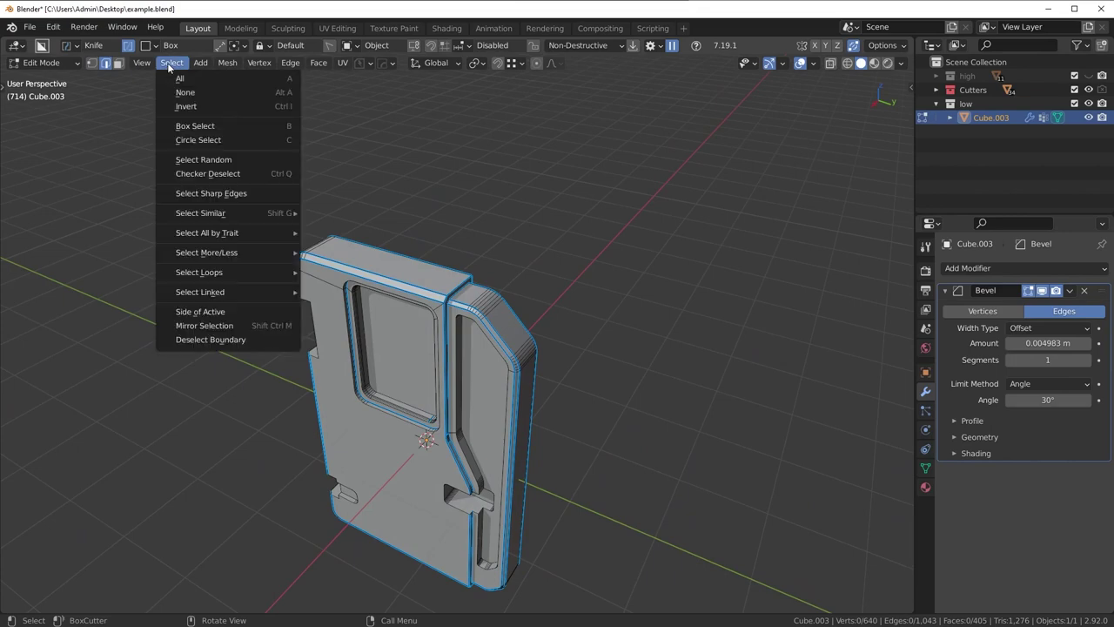
{"action": "left_click", "coordinate": [210, 193]}
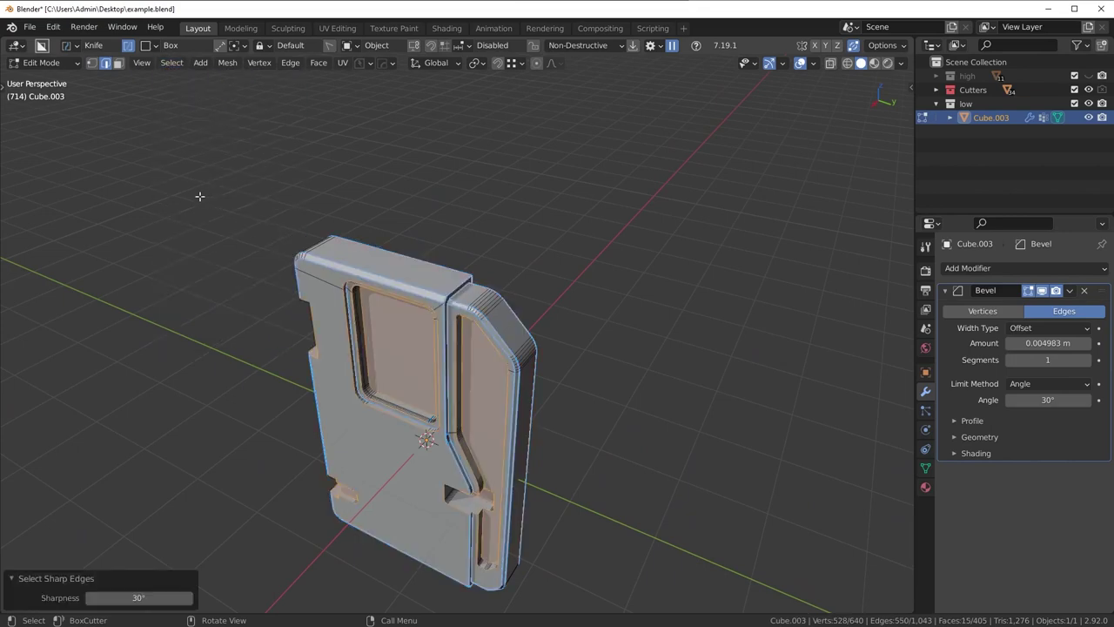
{"action": "scroll", "coordinate": [462, 352], "scroll_direction": "up", "scroll_amount": 3}
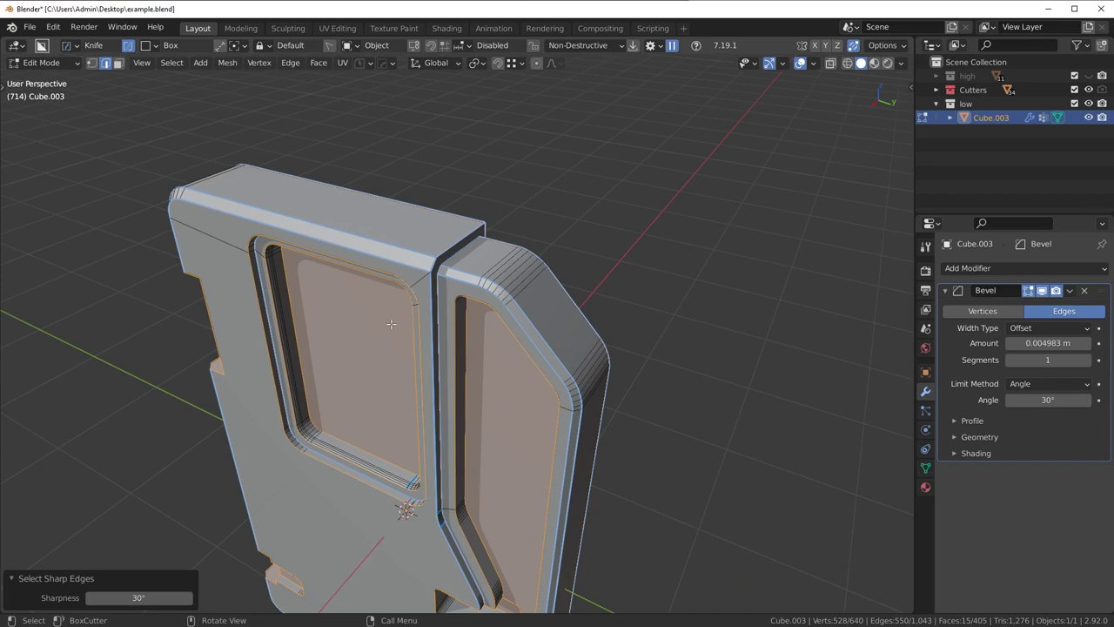
{"action": "key", "text": "ctrl+e"}
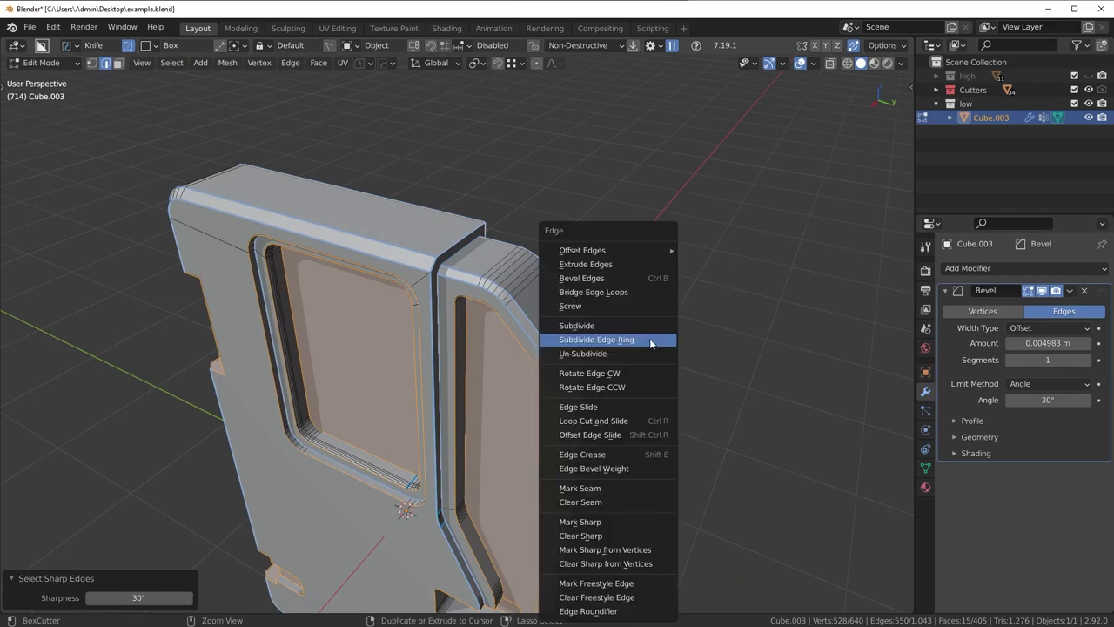
{"action": "left_click", "coordinate": [598, 484]}
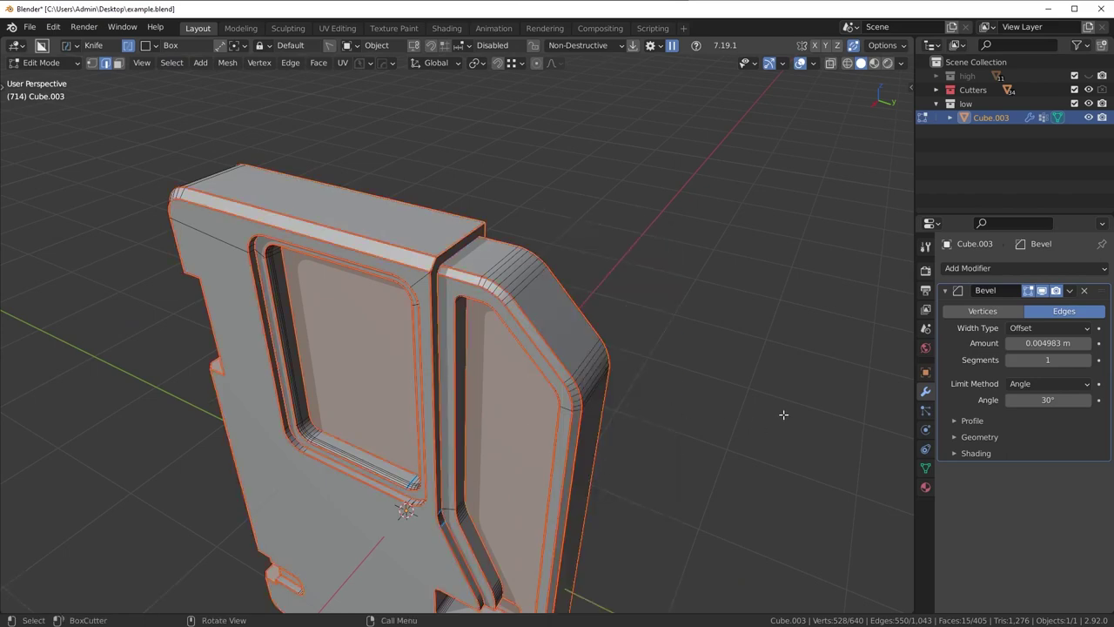
- Replace the low panel's "light" material with a new material named "uvs"
{"action": "left_click", "coordinate": [925, 486]}
{"action": "key", "text": "Tab"}
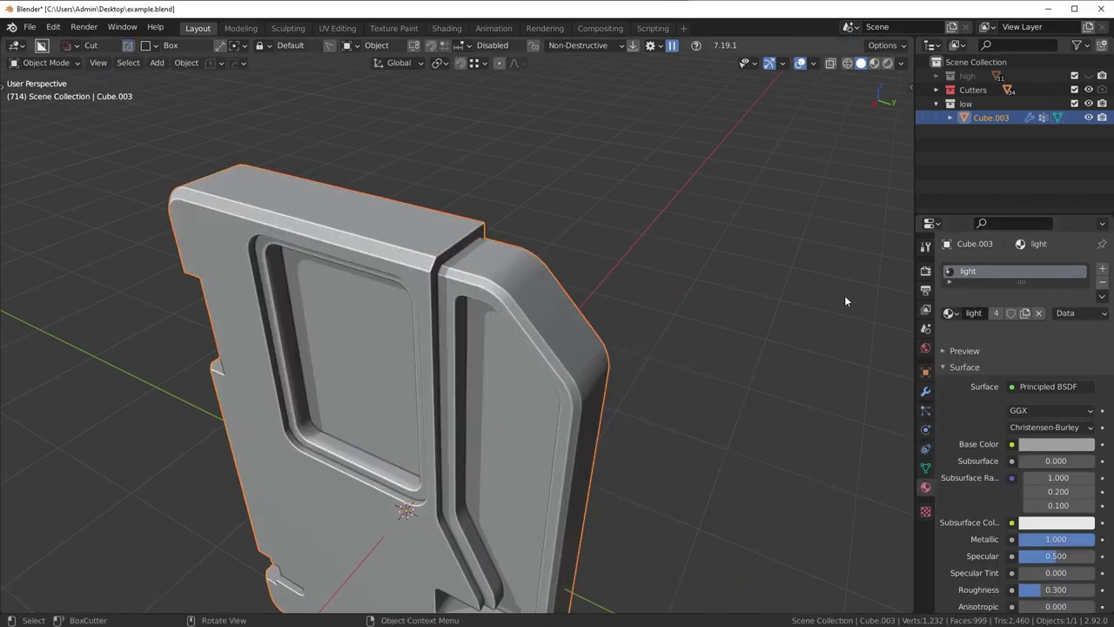
{"action": "left_click", "coordinate": [1101, 282]}
{"action": "left_click", "coordinate": [1000, 315]}
{"action": "left_click", "coordinate": [989, 314]}
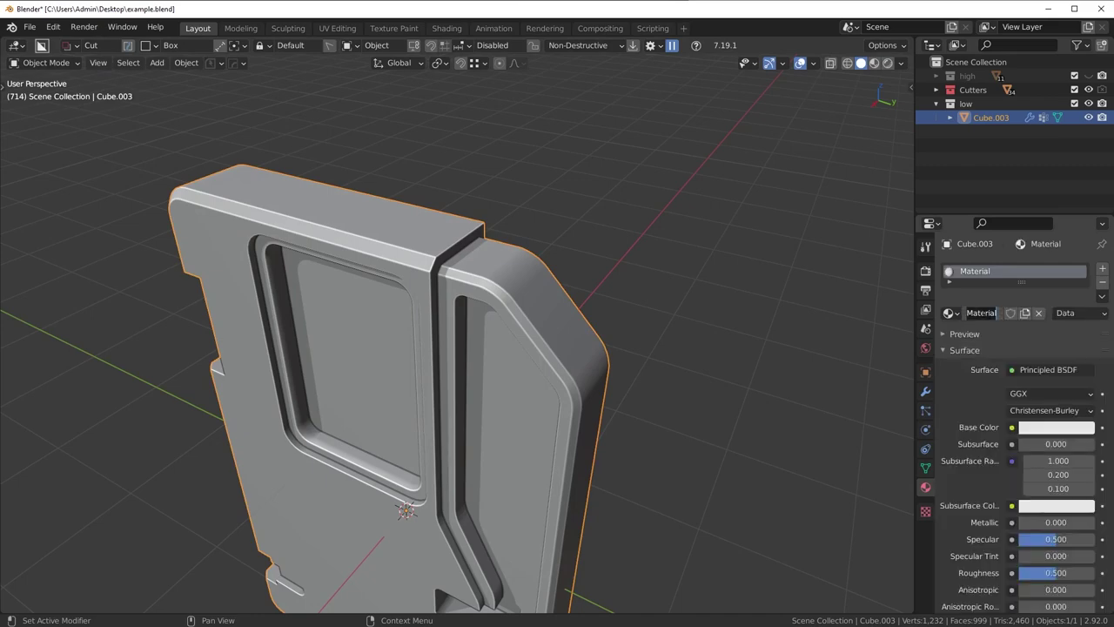
{"action": "type", "text": "uvs"}
{"action": "key", "text": "Return"}
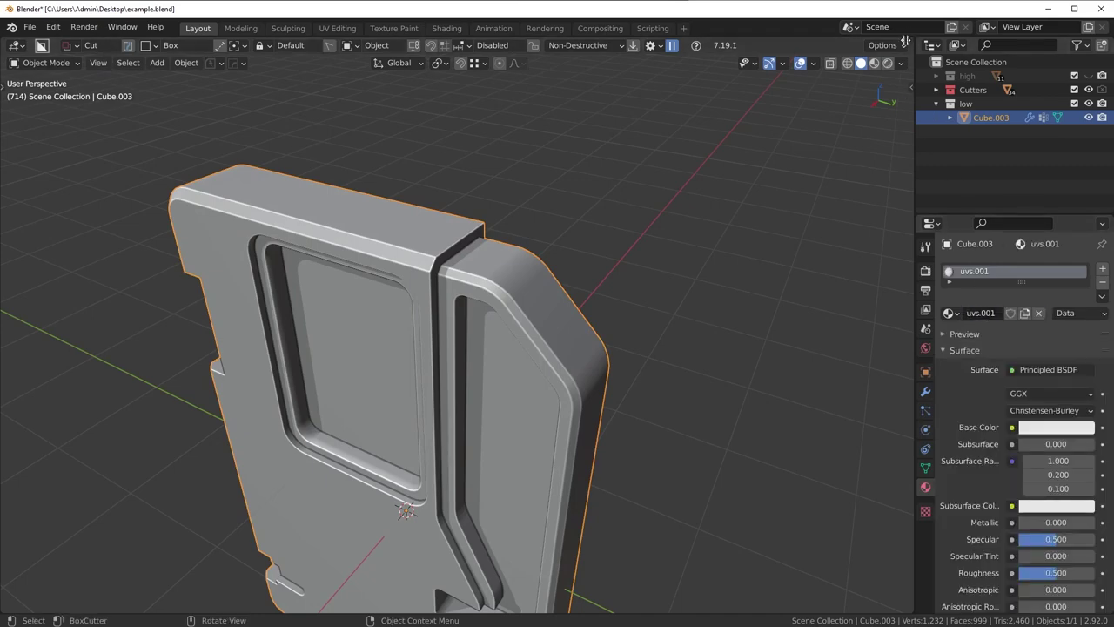
- Open a Shader Editor beside the 3D viewport and add an Image Texture node in front of the Principled BSDF
{"action": "left_click_drag", "start_coordinate": [905, 40], "coordinate": [470, 49]}
{"action": "left_click", "coordinate": [484, 45]}
{"action": "left_click", "coordinate": [513, 155]}
{"action": "middle_click_drag", "start_coordinate": [521, 375], "coordinate": [666, 342]}
{"action": "key", "text": "shift+a"}
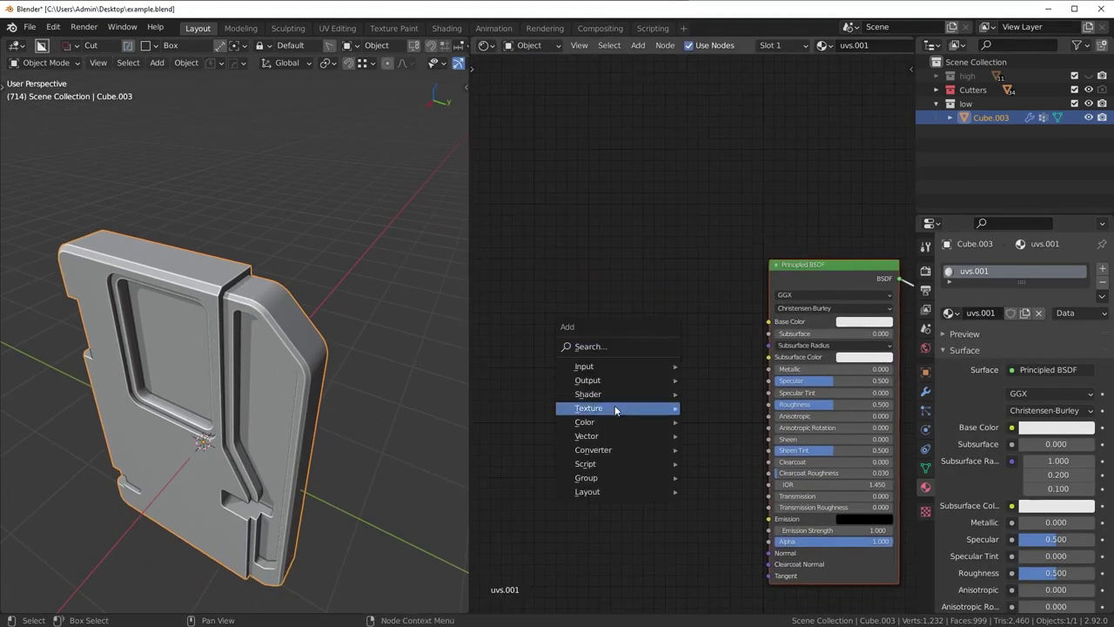
{"action": "mouse_move", "coordinate": [615, 408]}
{"action": "left_click", "coordinate": [744, 290]}
{"action": "left_click", "coordinate": [597, 349]}
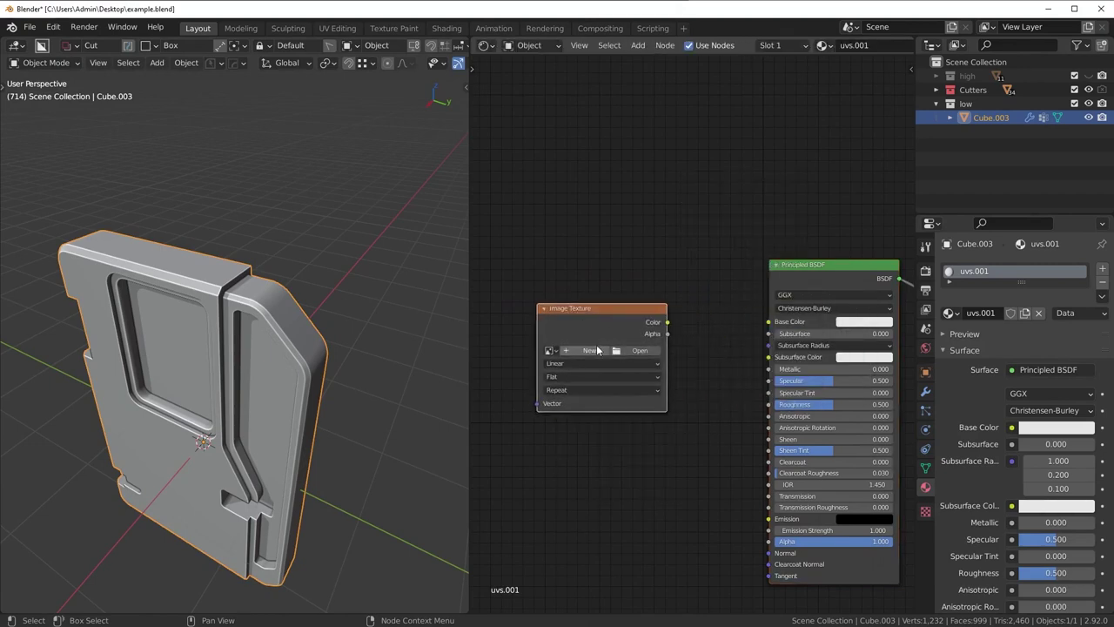
- Create a new 4096 × 4096 px UV Grid image in the Image Texture node
{"action": "left_click", "coordinate": [597, 350]}
{"action": "left_click_drag", "start_coordinate": [644, 383], "coordinate": [645, 396]}
{"action": "type", "text": "409"}
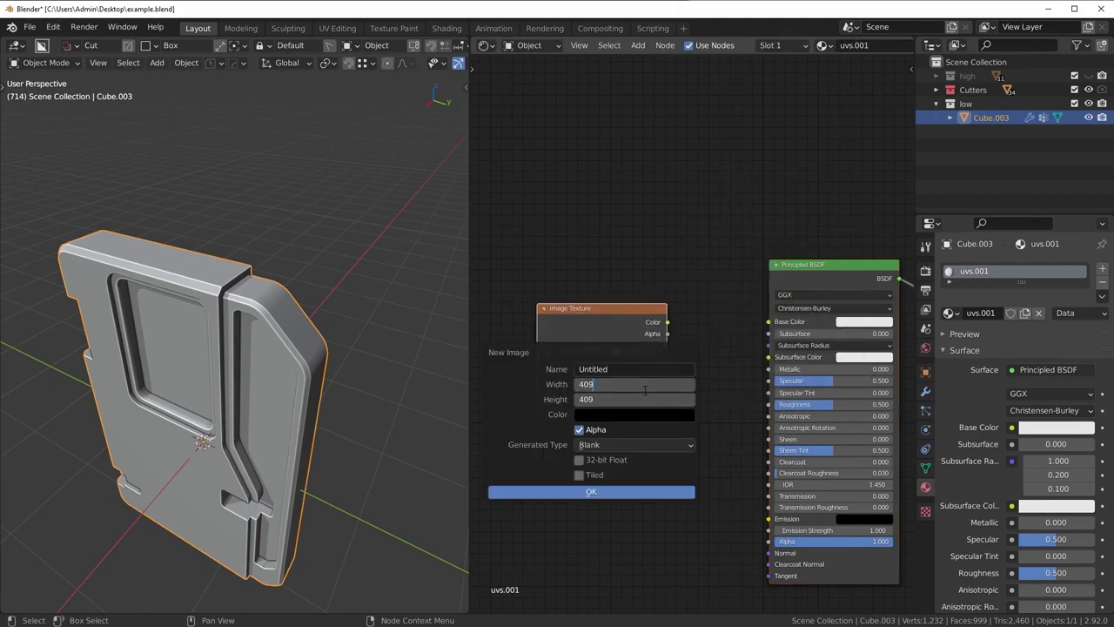
{"action": "type", "text": "6"}
{"action": "key", "text": "Return"}
{"action": "left_click", "coordinate": [635, 445]}
{"action": "left_click", "coordinate": [635, 475]}
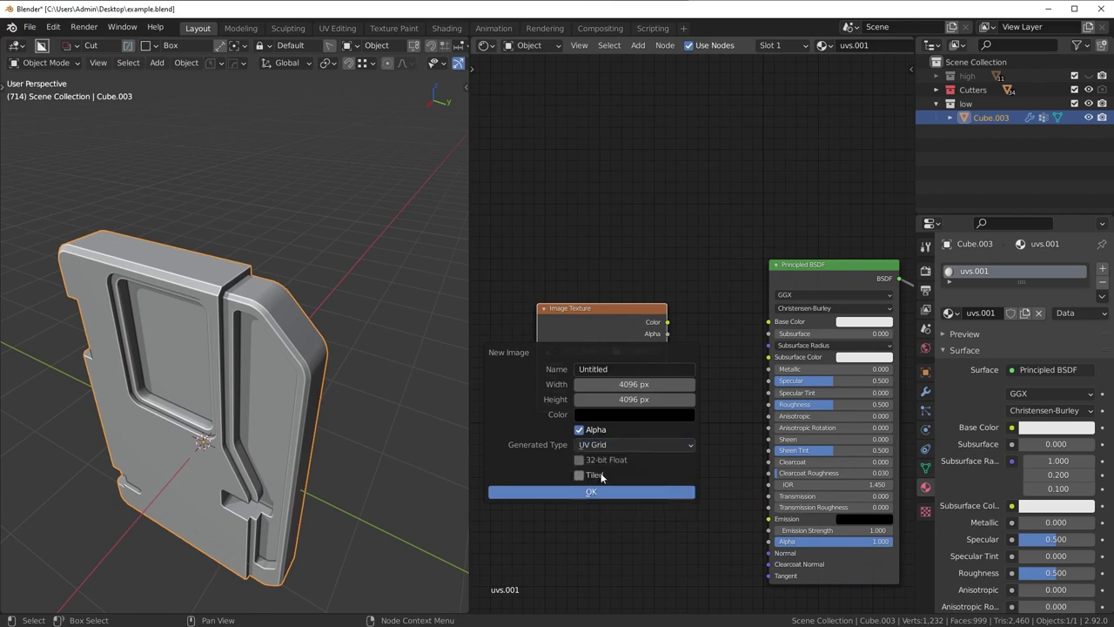
{"action": "left_click", "coordinate": [605, 492]}
- Connect the image texture's Color to the Principled BSDF's Base Color and show the panel in Material Preview shading
{"action": "left_click_drag", "start_coordinate": [668, 322], "coordinate": [768, 321]}
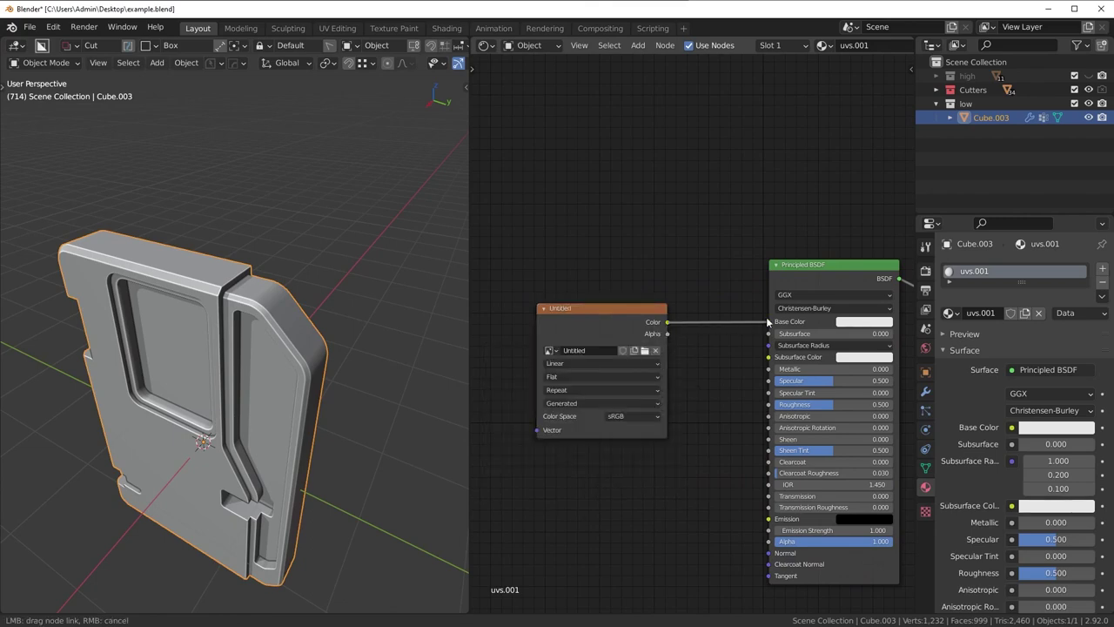
{"action": "scroll", "coordinate": [428, 68], "scroll_direction": "down", "scroll_amount": 4}
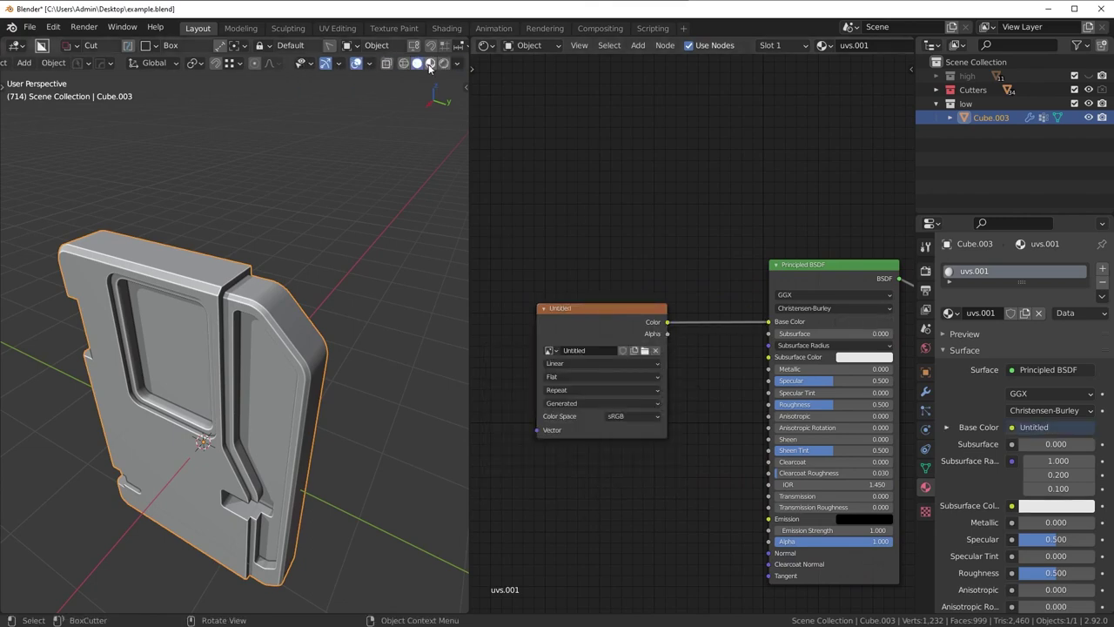
{"action": "left_click", "coordinate": [429, 64]}
{"action": "middle_click_drag", "start_coordinate": [217, 292], "coordinate": [271, 251]}
{"action": "key", "text": "Tab"}
{"action": "left_click", "coordinate": [296, 352]}
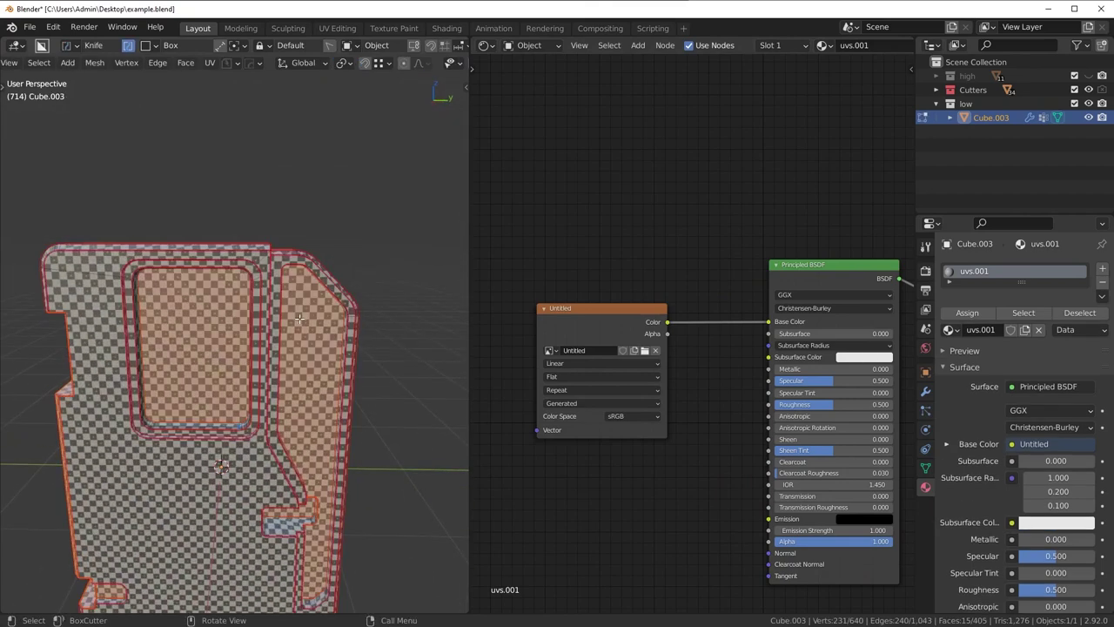
{"action": "middle_click_drag", "start_coordinate": [300, 318], "coordinate": [378, 248]}
{"action": "key", "text": "Tab"}
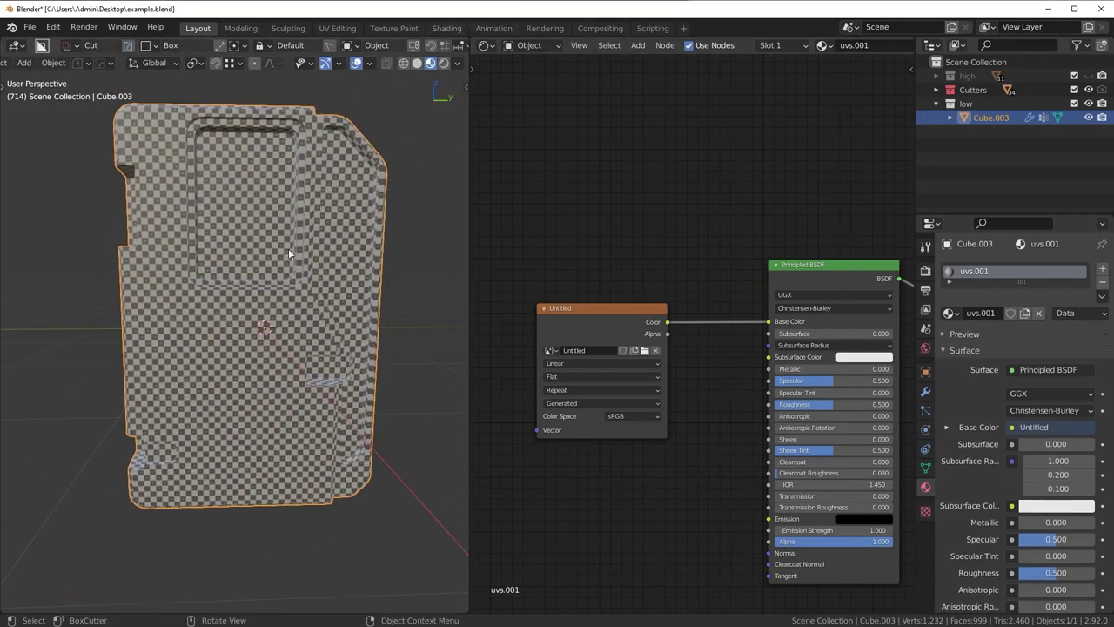
{"action": "middle_click_drag", "start_coordinate": [288, 248], "coordinate": [270, 287]}
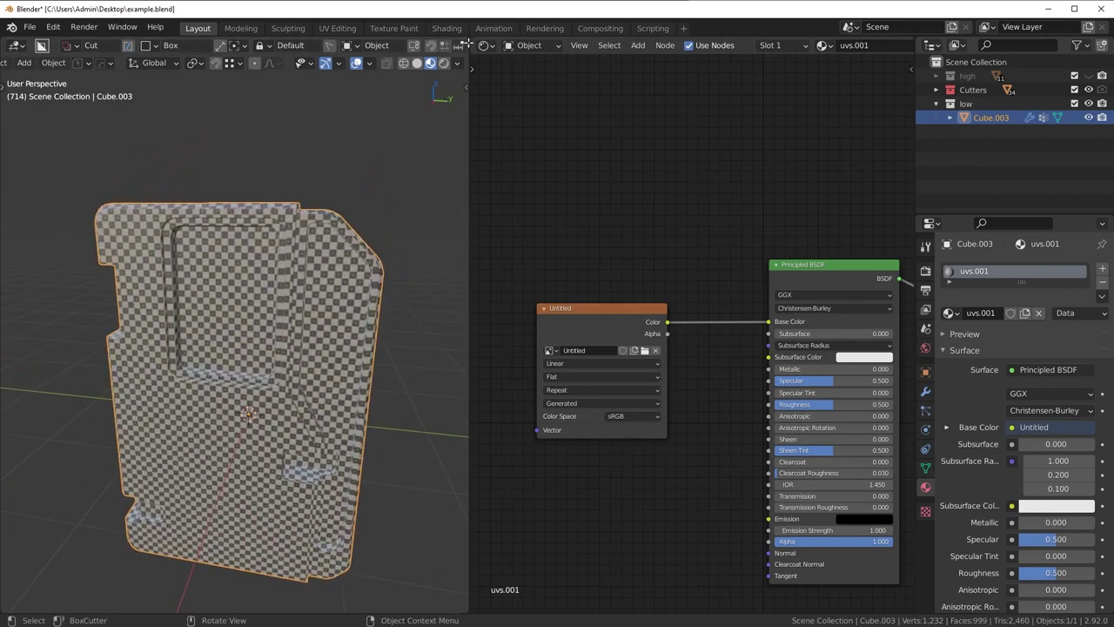
- Close the Shader Editor area and unwrap all of the panel's faces along the marked seams
{"action": "left_click_drag", "start_coordinate": [468, 43], "coordinate": [546, 301]}
{"action": "key", "text": "Tab"}
{"action": "key", "text": "u"}
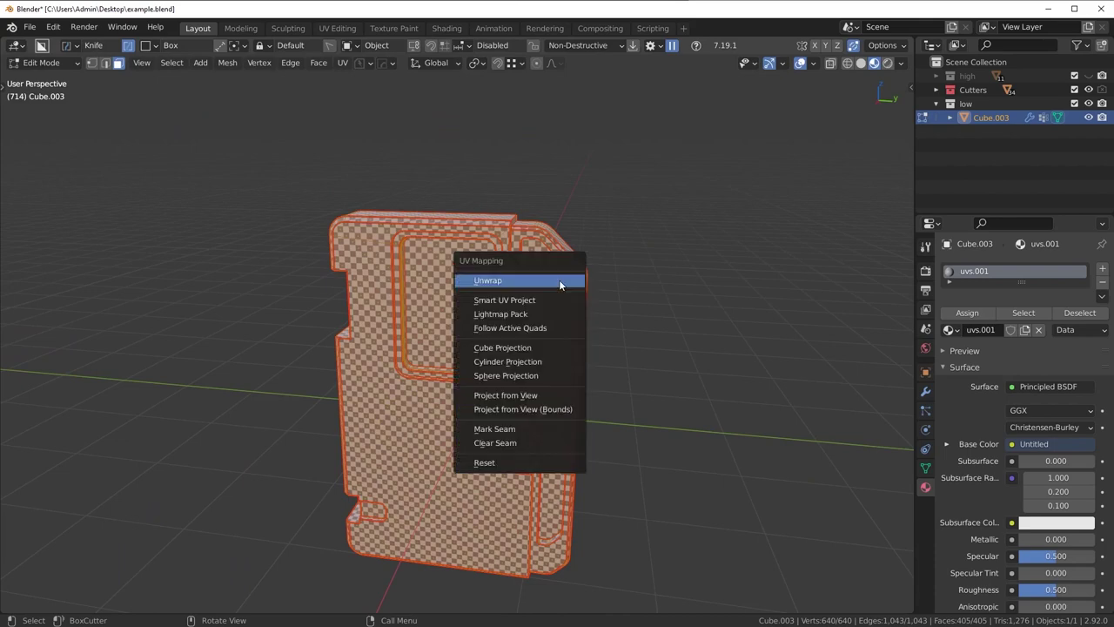
{"action": "left_click", "coordinate": [559, 282]}
{"action": "key", "text": "Tab"}
- Examine the checker pattern over the panel's front, side section and lower bevels, looking for unnecessary seams
{"action": "left_click", "coordinate": [603, 358]}
{"action": "middle_click_drag", "start_coordinate": [585, 349], "coordinate": [525, 383]}
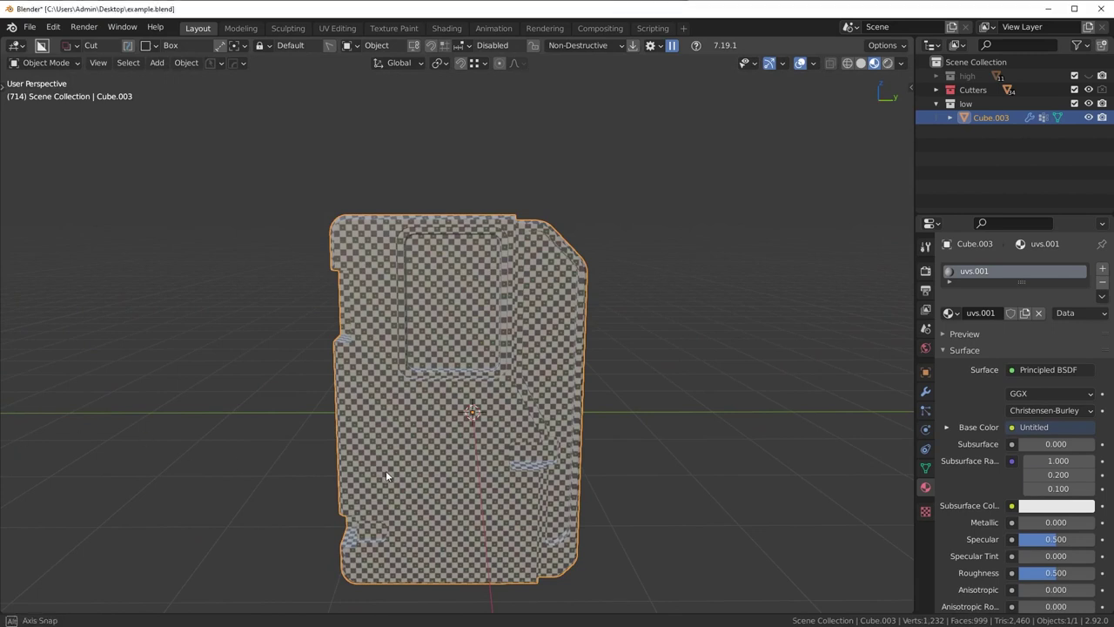
{"action": "middle_click_drag", "start_coordinate": [444, 465], "coordinate": [478, 472]}
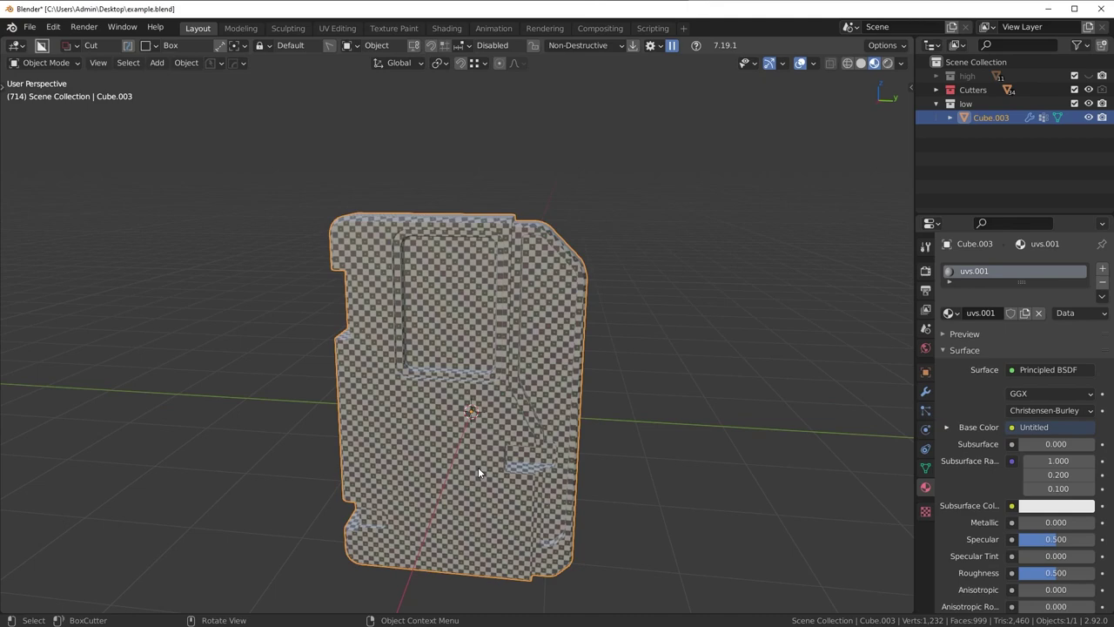
{"action": "middle_click_drag", "start_coordinate": [447, 461], "coordinate": [425, 463]}
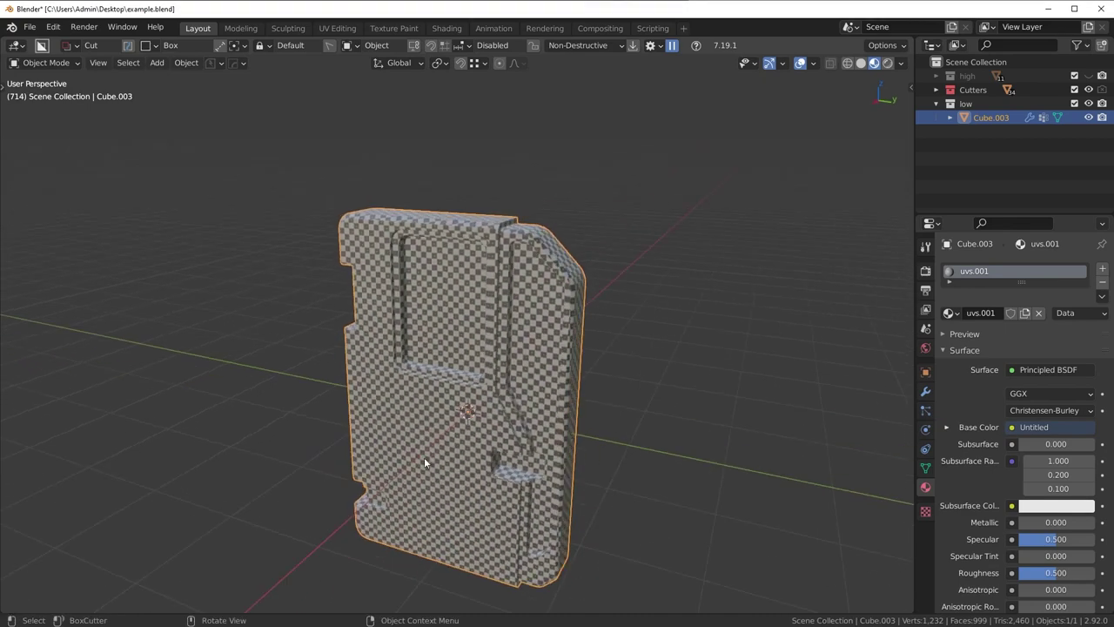
{"action": "scroll", "coordinate": [451, 391], "scroll_direction": "up", "scroll_amount": 4}
{"action": "key", "text": "Tab"}
{"action": "middle_click_drag", "start_coordinate": [372, 320], "coordinate": [367, 270]}
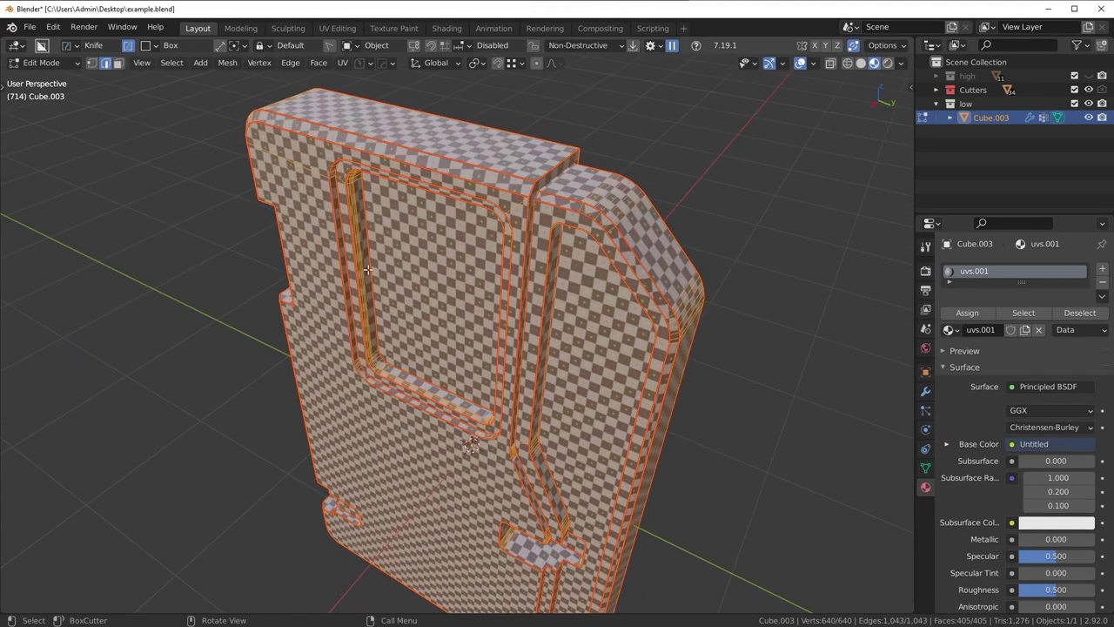
{"action": "middle_click_drag", "start_coordinate": [391, 336], "coordinate": [454, 352]}
{"action": "middle_click_drag", "start_coordinate": [566, 524], "coordinate": [448, 274], "text": "shift"}
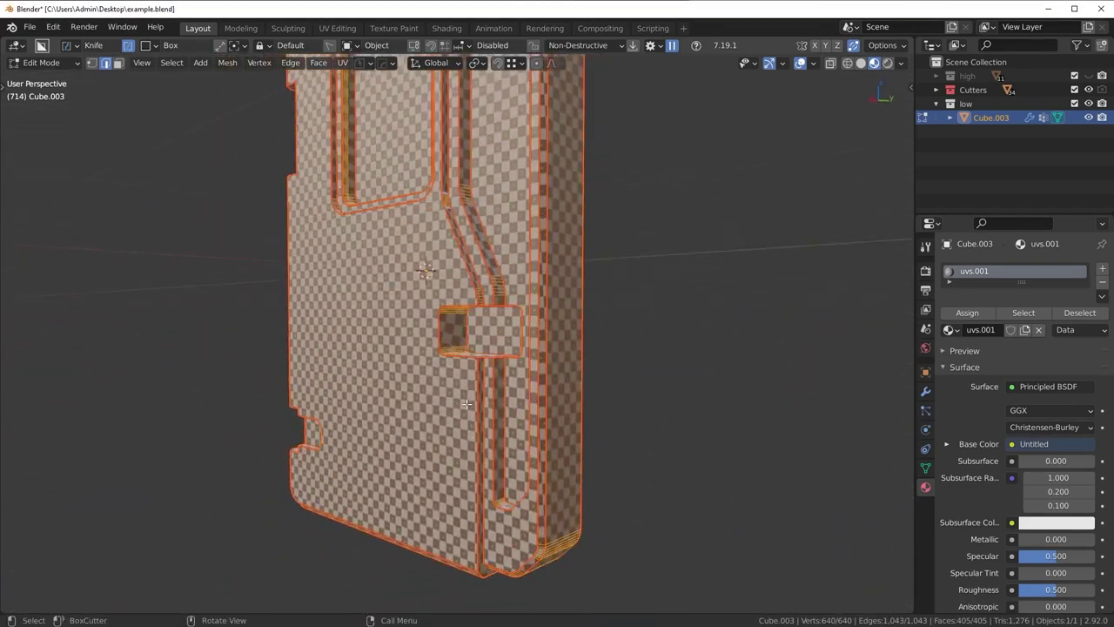
{"action": "scroll", "coordinate": [500, 440], "scroll_direction": "up", "scroll_amount": 6}
{"action": "scroll", "coordinate": [570, 409], "scroll_direction": "down", "scroll_amount": 3}
{"action": "middle_click_drag", "start_coordinate": [603, 399], "coordinate": [592, 253], "text": "shift"}
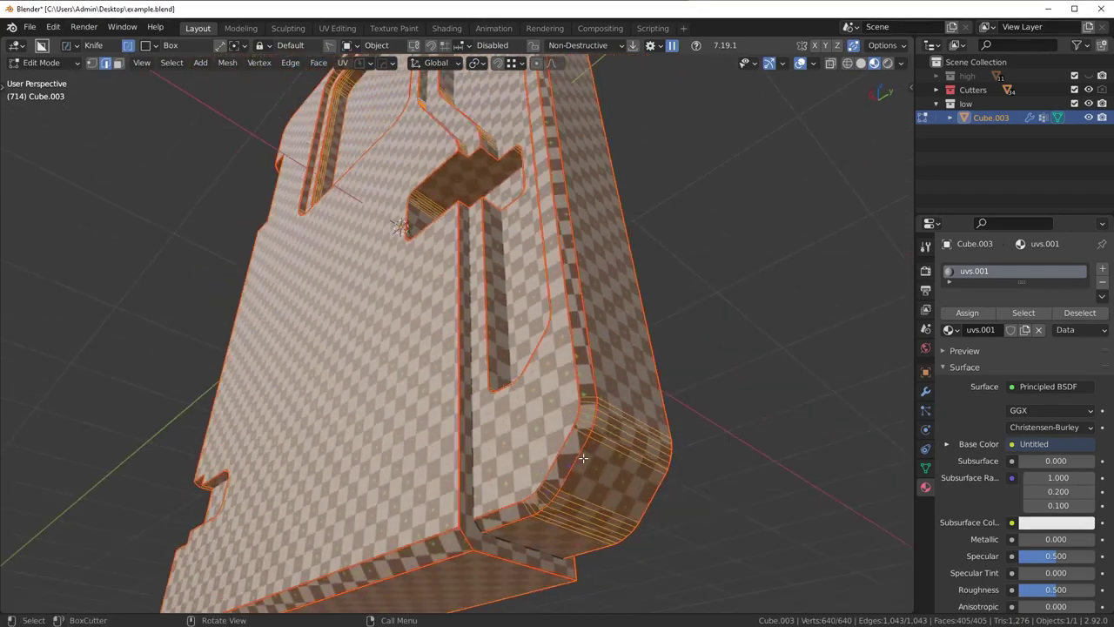
- Clear the seam along the outer bevel edge of the side section, from its bottom corner up to its top end
{"action": "key", "text": "alt+a"}
{"action": "left_click", "coordinate": [522, 519]}
{"action": "left_click", "coordinate": [596, 366], "text": "ctrl"}
{"action": "middle_click_drag", "start_coordinate": [595, 366], "coordinate": [470, 180]}
{"action": "left_click", "coordinate": [649, 266], "text": "ctrl"}
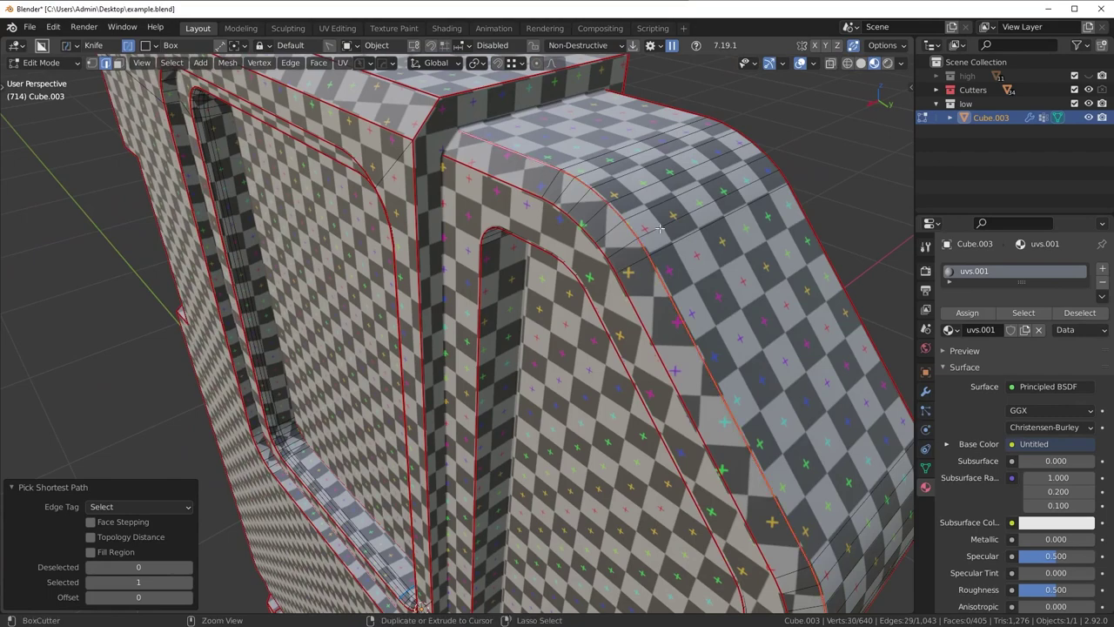
{"action": "key", "text": "ctrl+e"}
{"action": "left_click", "coordinate": [642, 305]}
- Clear the seam along the main section's outer bevel edge, across the top and around the rounded corner to the upper side notch
{"action": "middle_click_drag", "start_coordinate": [681, 331], "coordinate": [534, 305]}
{"action": "middle_click_drag", "start_coordinate": [283, 283], "coordinate": [462, 284]}
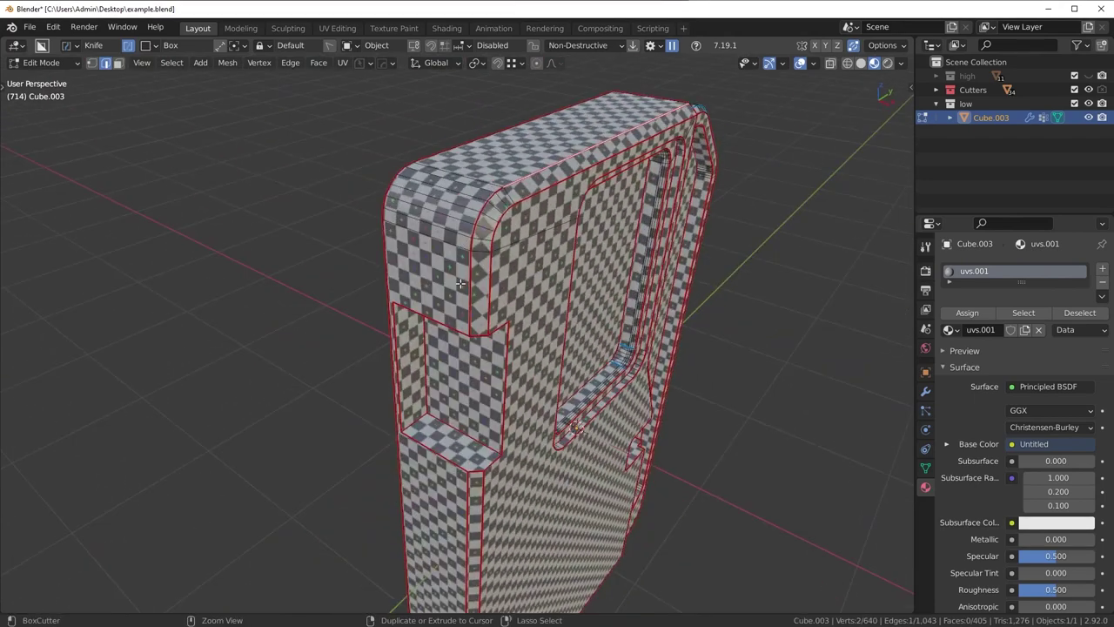
{"action": "left_click", "coordinate": [462, 284], "text": "ctrl"}
{"action": "key", "text": "ctrl+e"}
{"action": "left_click", "coordinate": [589, 290]}
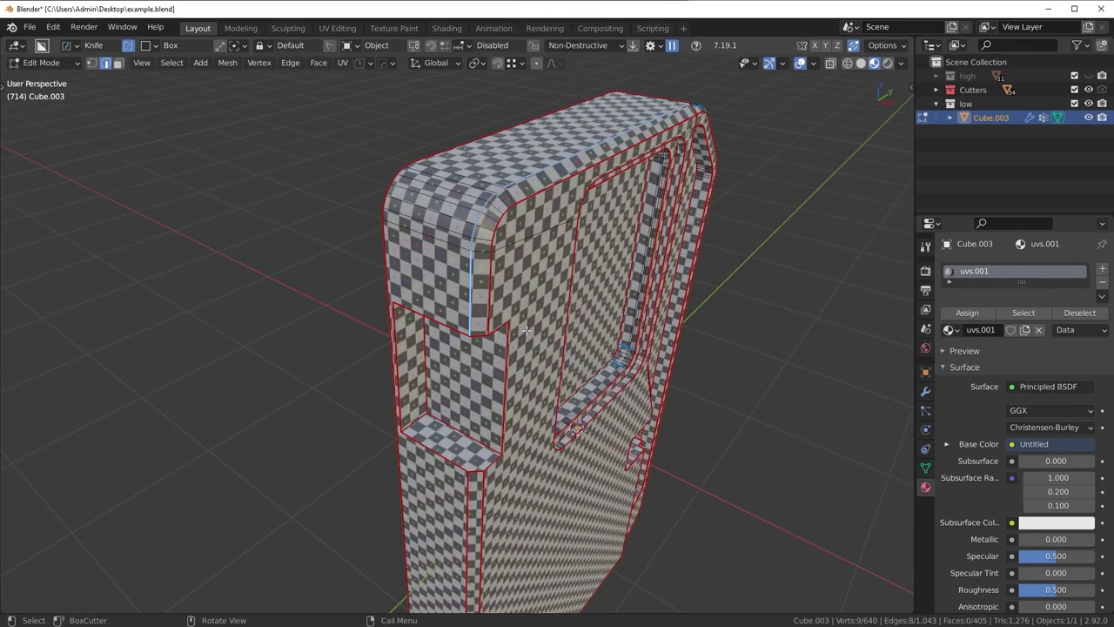
- Clear the seam on the main section's outer bevel edge between the two side notches
{"action": "middle_click_drag", "start_coordinate": [562, 329], "coordinate": [686, 368]}
{"action": "left_click", "coordinate": [442, 442]}
{"action": "key", "text": "ctrl+e"}
{"action": "left_click", "coordinate": [516, 381]}
- Clear the seam on the main section's outer bevel edge from the lower notch around the corner and along the bottom, then deselect everything
{"action": "left_click", "coordinate": [445, 452]}
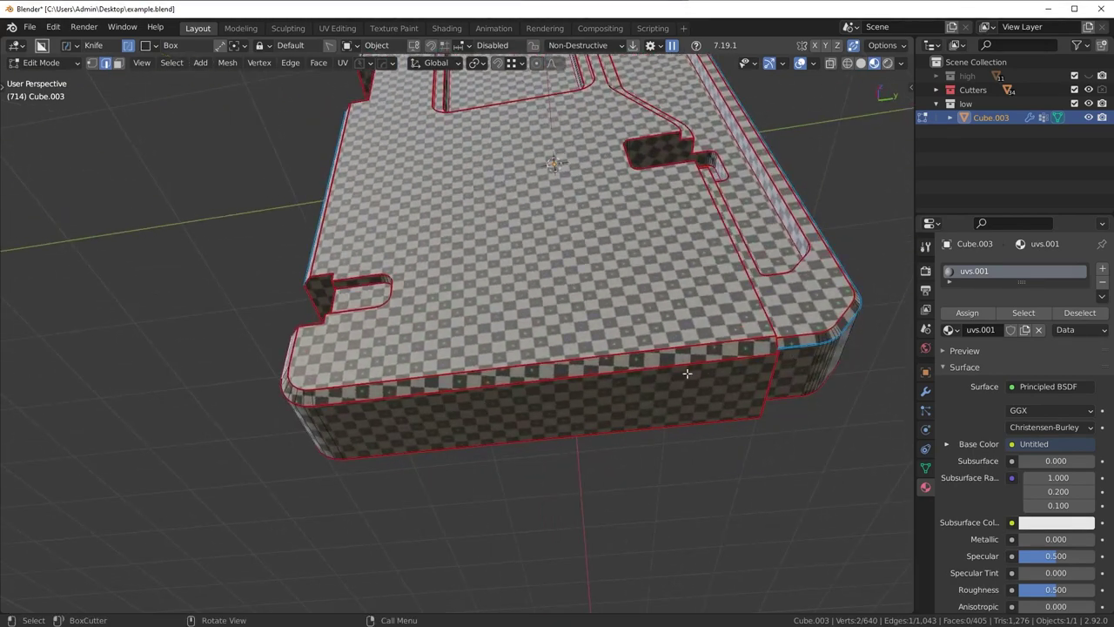
{"action": "left_click", "coordinate": [707, 362], "text": "ctrl"}
{"action": "key", "text": "ctrl+e"}
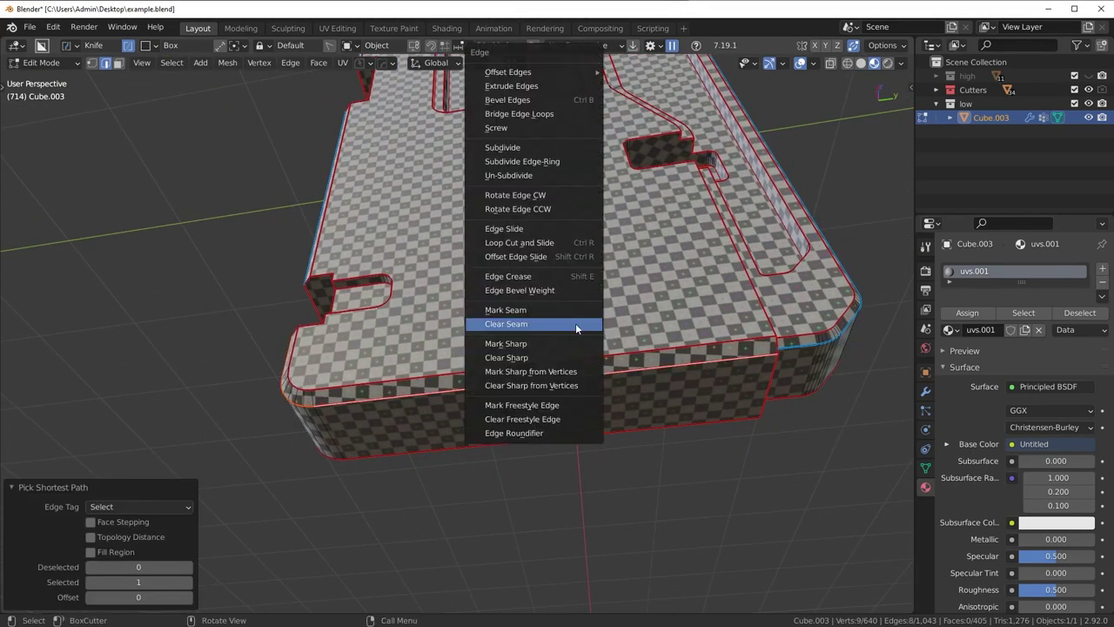
{"action": "left_click", "coordinate": [575, 324]}
{"action": "middle_click_drag", "start_coordinate": [639, 315], "coordinate": [616, 388]}
{"action": "middle_click_drag", "start_coordinate": [576, 330], "coordinate": [540, 328]}
{"action": "key", "text": "alt+a"}
- Examine the remaining seams and checker pattern around the window recess, side notches and inner groove
{"action": "key", "text": "Tab"}
{"action": "scroll", "coordinate": [553, 280], "scroll_direction": "down", "scroll_amount": 4}
{"action": "scroll", "coordinate": [540, 333], "scroll_direction": "up", "scroll_amount": 5}
{"action": "key", "text": "Tab"}
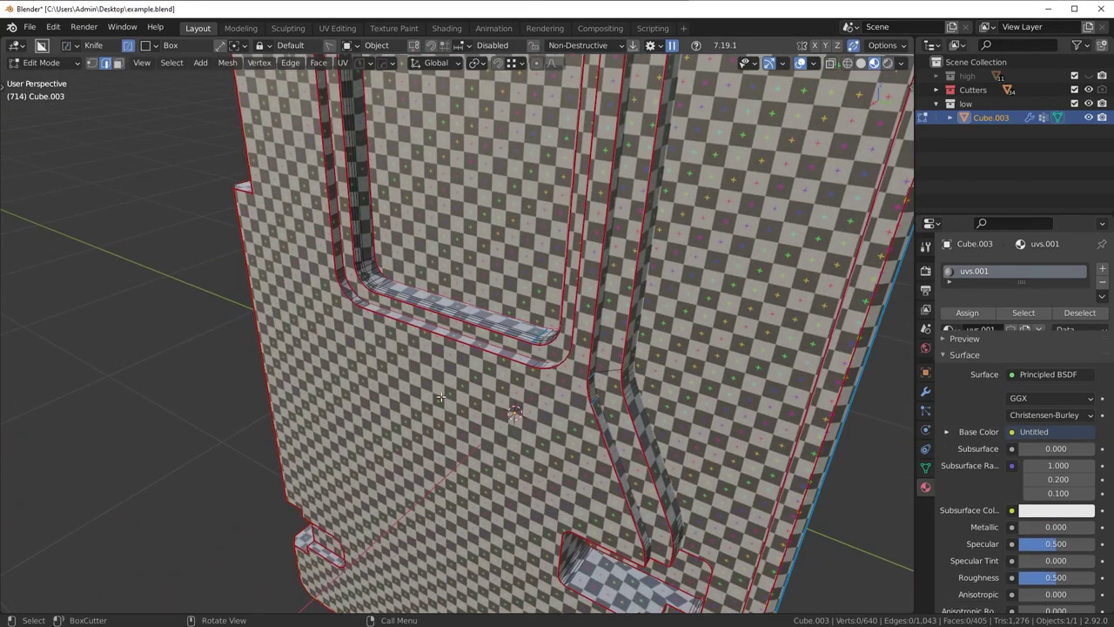
{"action": "middle_click_drag", "start_coordinate": [401, 318], "coordinate": [473, 464], "text": "shift"}
{"action": "middle_click_drag", "start_coordinate": [423, 333], "coordinate": [404, 329]}
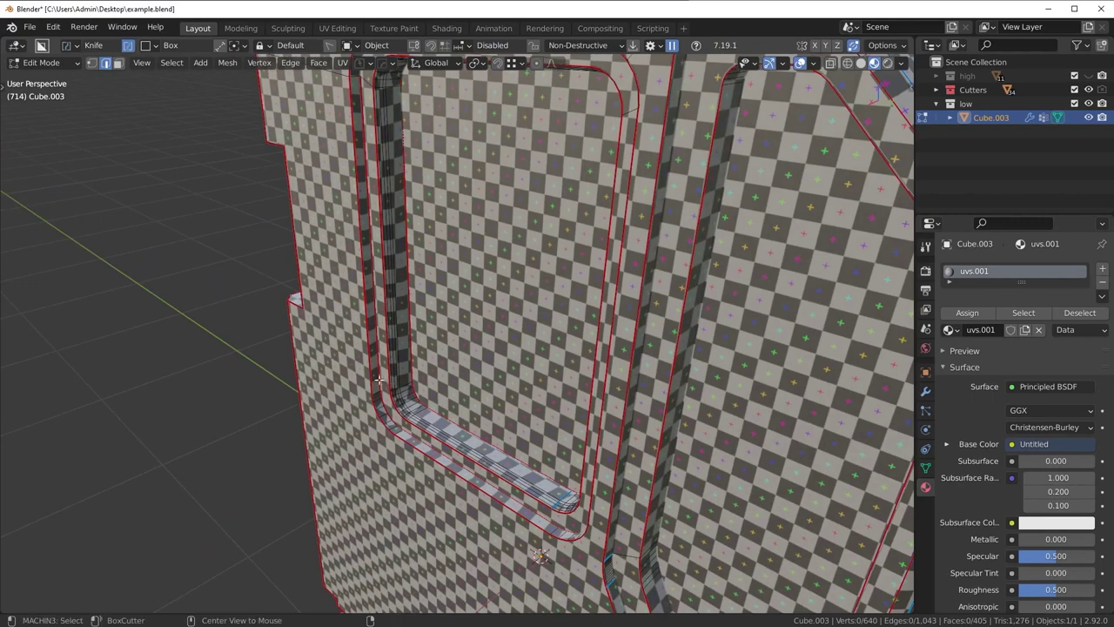
{"action": "middle_click_drag", "start_coordinate": [380, 378], "coordinate": [527, 394]}
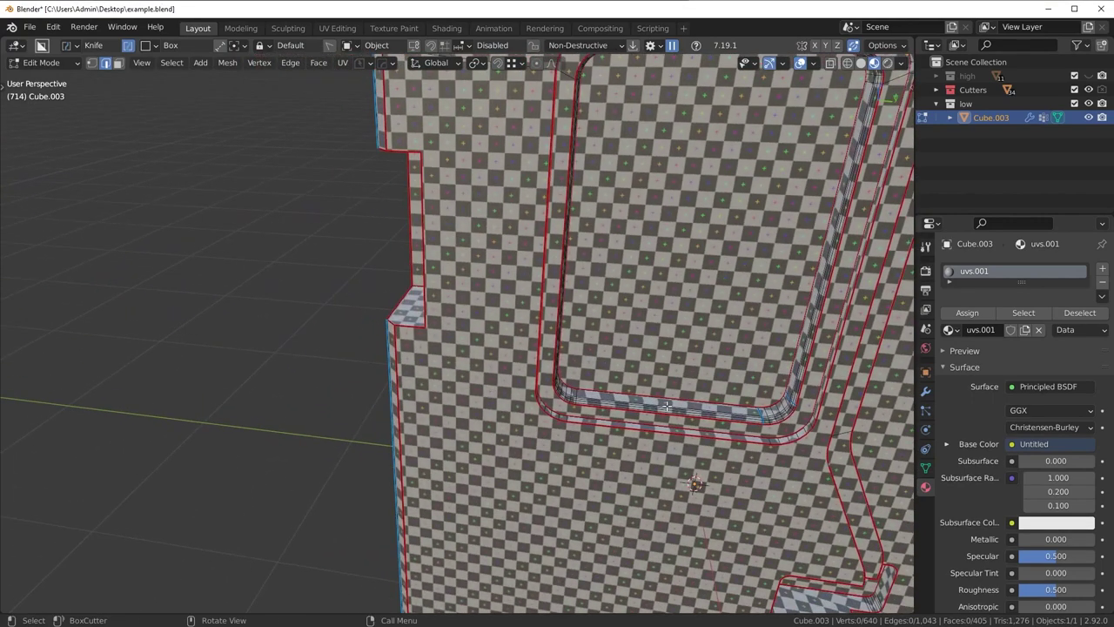
{"action": "scroll", "coordinate": [707, 425], "scroll_direction": "down", "scroll_amount": 8}
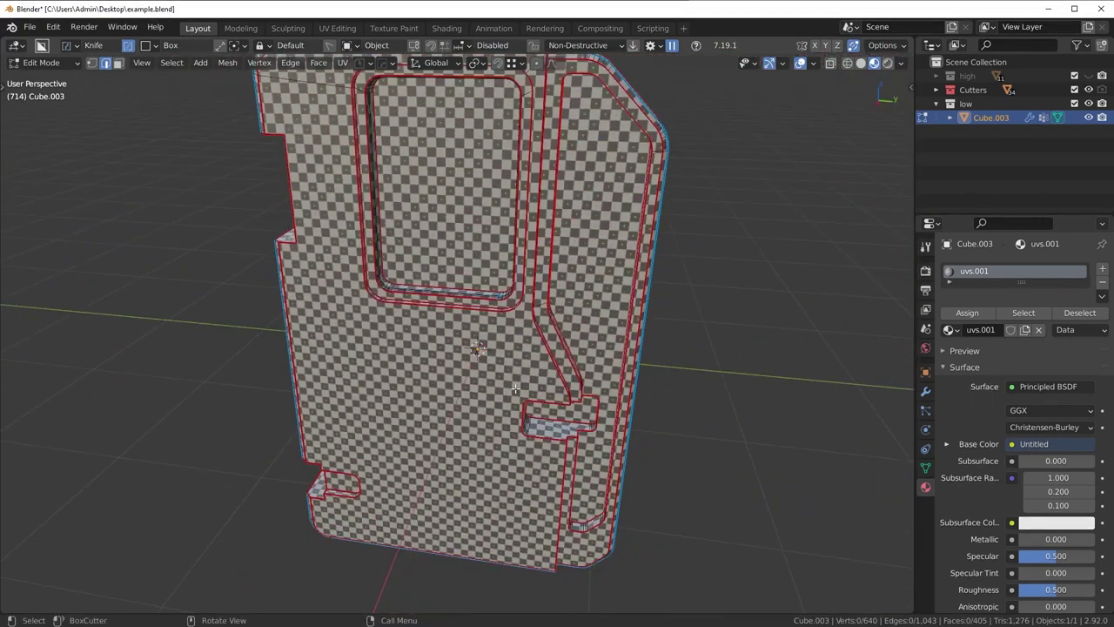
{"action": "middle_click_drag", "start_coordinate": [531, 345], "coordinate": [432, 355]}
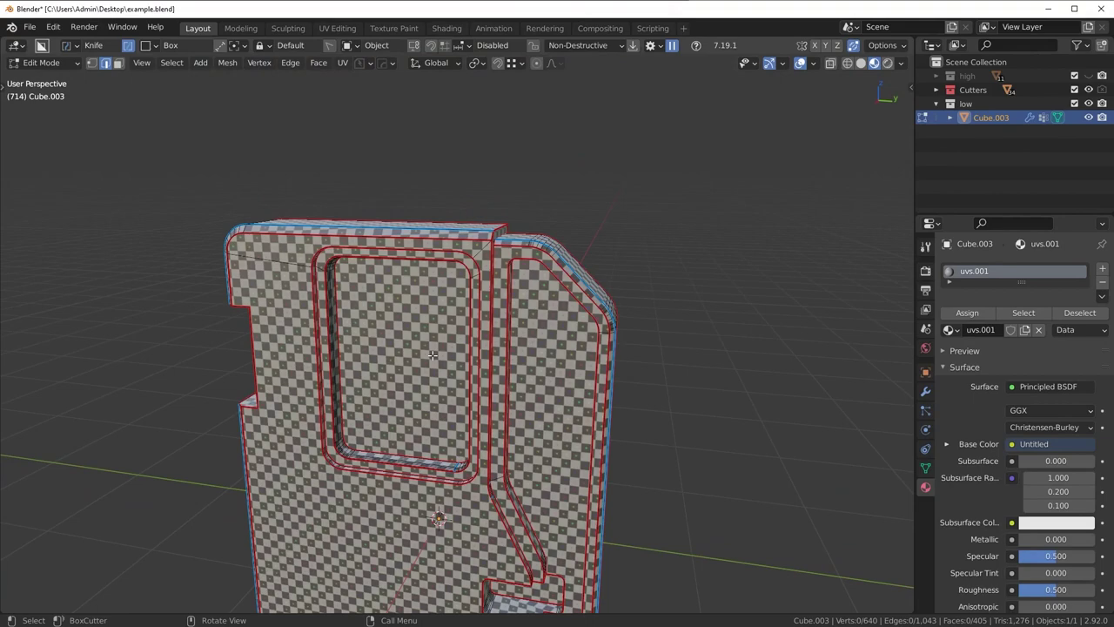
- Display the door panel in plain solid shading without the checker texture
{"action": "scroll", "coordinate": [89, 421], "scroll_direction": "down", "scroll_amount": 4}
{"action": "middle_click_drag", "start_coordinate": [470, 448], "coordinate": [523, 442]}
{"action": "scroll", "coordinate": [544, 496], "scroll_direction": "up", "scroll_amount": 3}
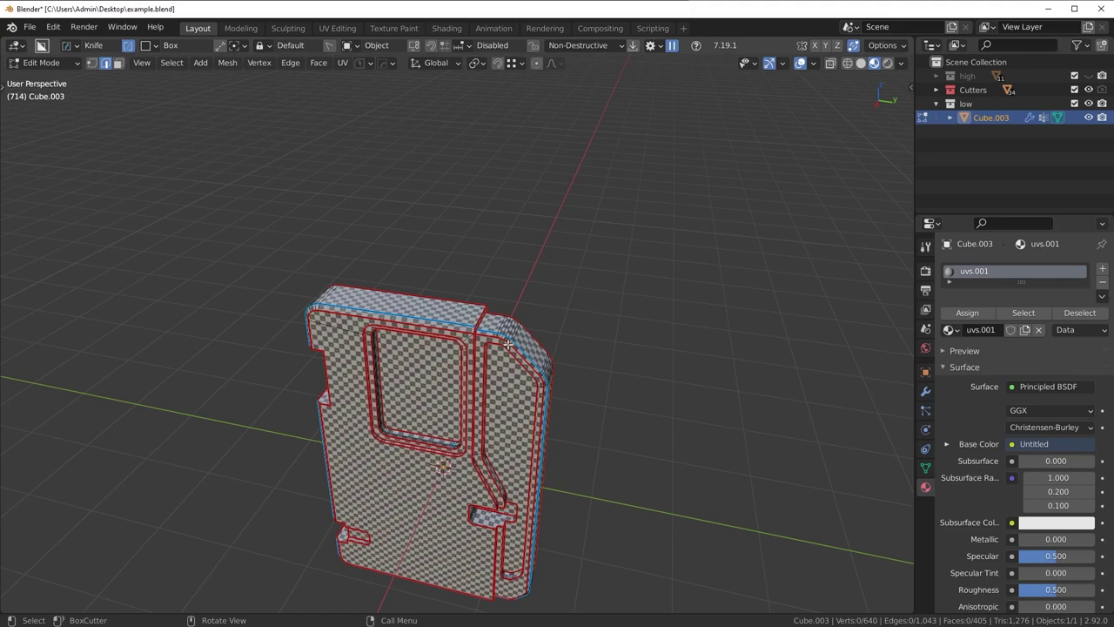
{"action": "left_click", "coordinate": [861, 63]}
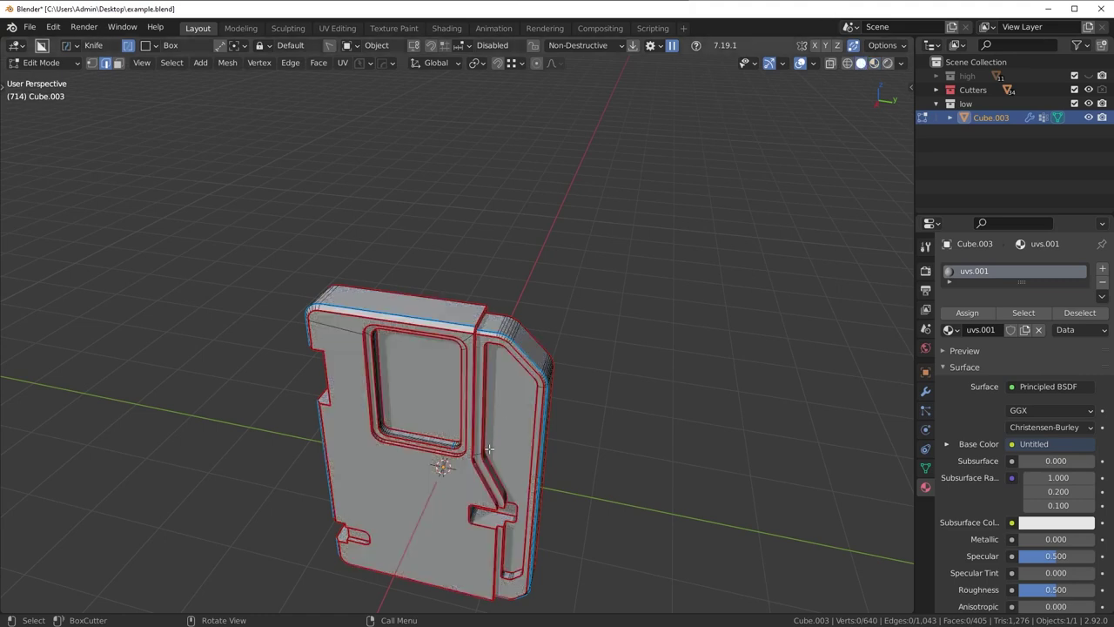
- Select the main section's large front face and the window recess's rim face in turn to examine the n-gons
{"action": "middle_click_drag", "start_coordinate": [396, 518], "coordinate": [448, 467]}
{"action": "key", "text": "3"}
{"action": "left_click", "coordinate": [409, 444]}
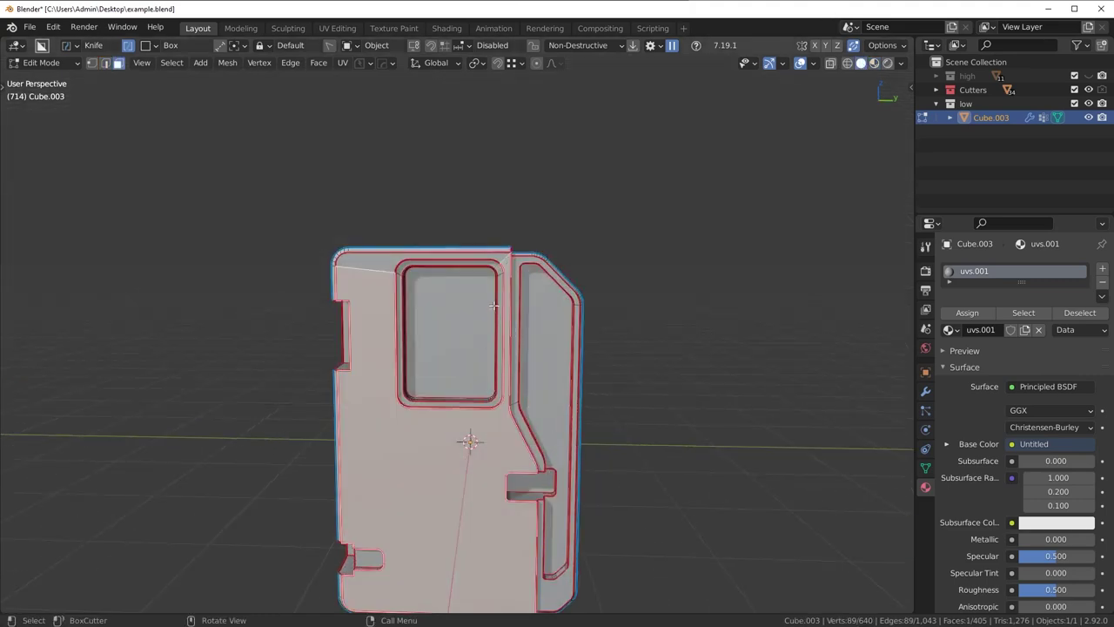
{"action": "left_click", "coordinate": [497, 295]}
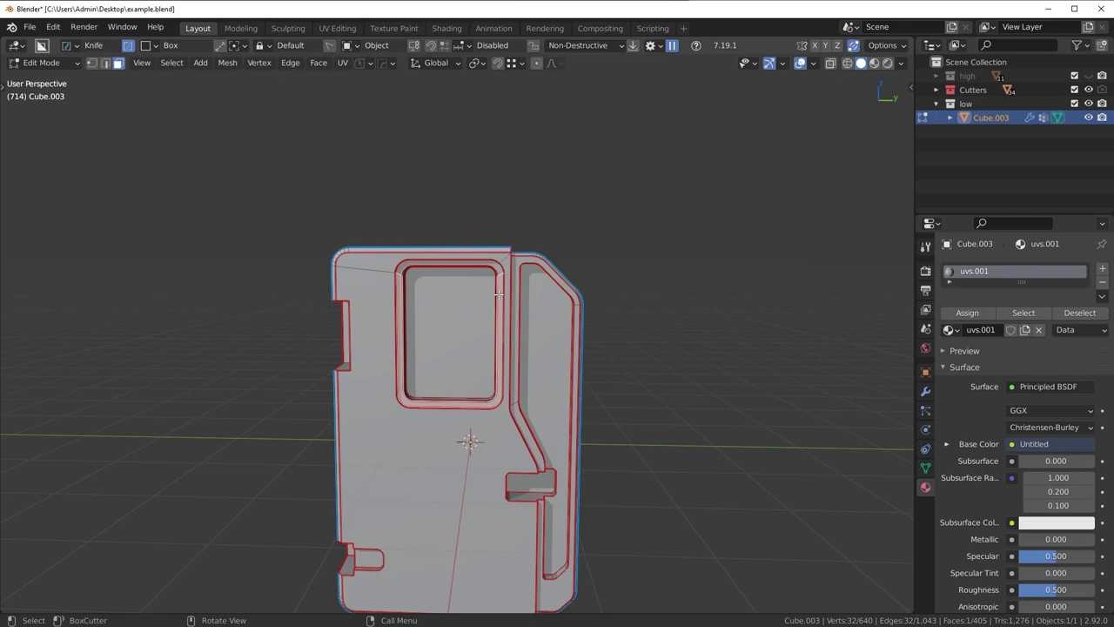
- Add a Triangulate modifier below the Bevel modifier on the door panel and enable Keep Normals
{"action": "middle_click_drag", "start_coordinate": [445, 400], "coordinate": [555, 424]}
{"action": "key", "text": "Tab"}
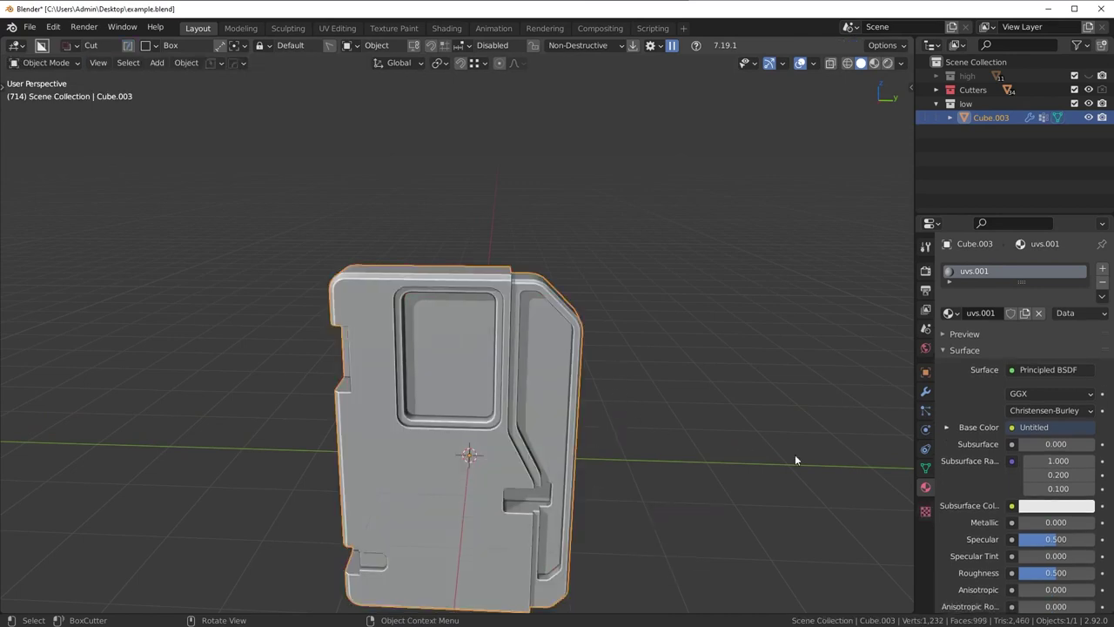
{"action": "left_click", "coordinate": [925, 391]}
{"action": "left_click", "coordinate": [970, 269]}
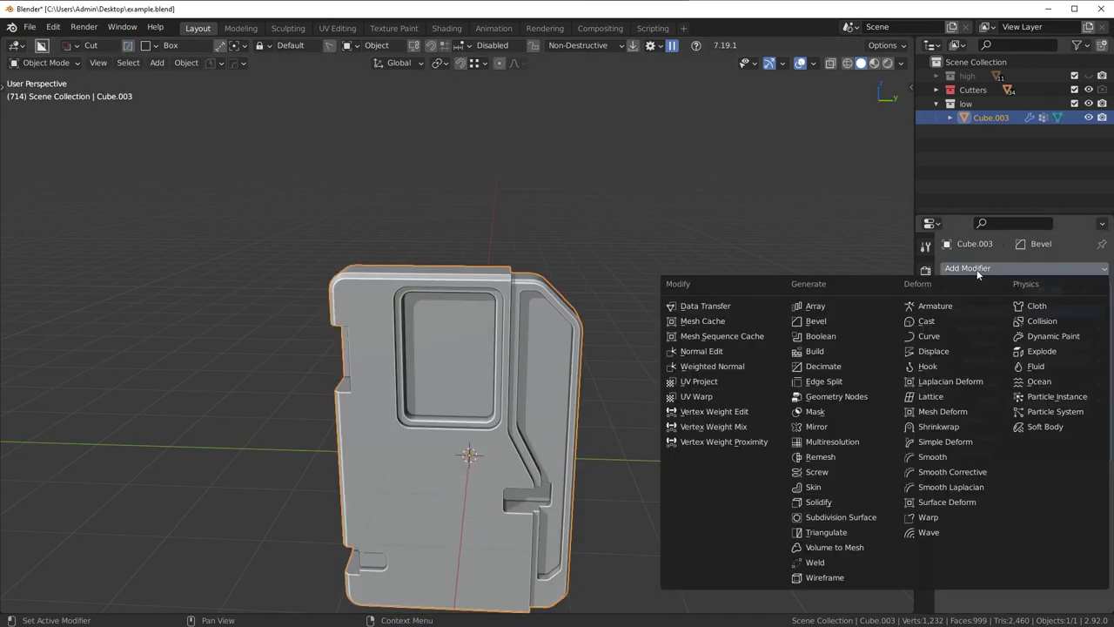
{"action": "left_click", "coordinate": [843, 535]}
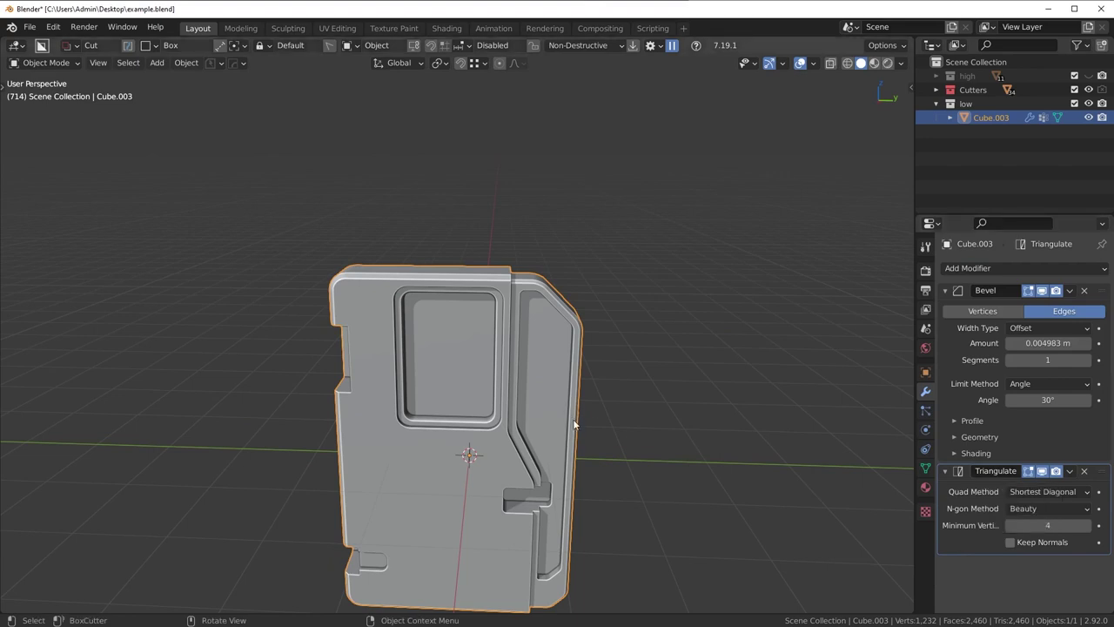
{"action": "scroll", "coordinate": [598, 429], "scroll_direction": "up", "scroll_amount": 4}
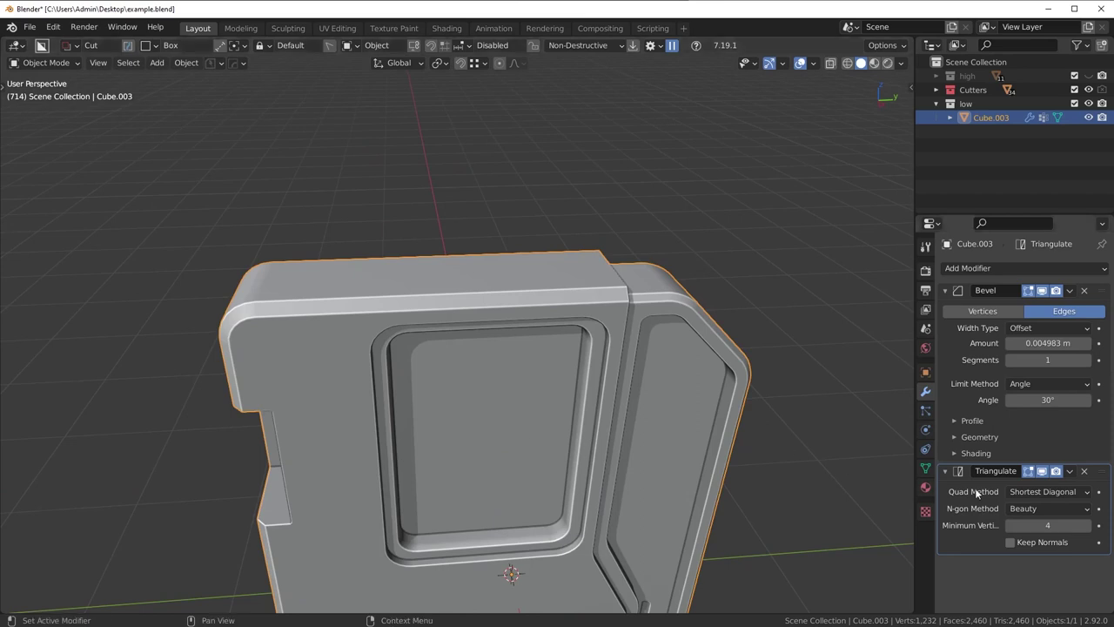
{"action": "left_click", "coordinate": [1011, 542]}
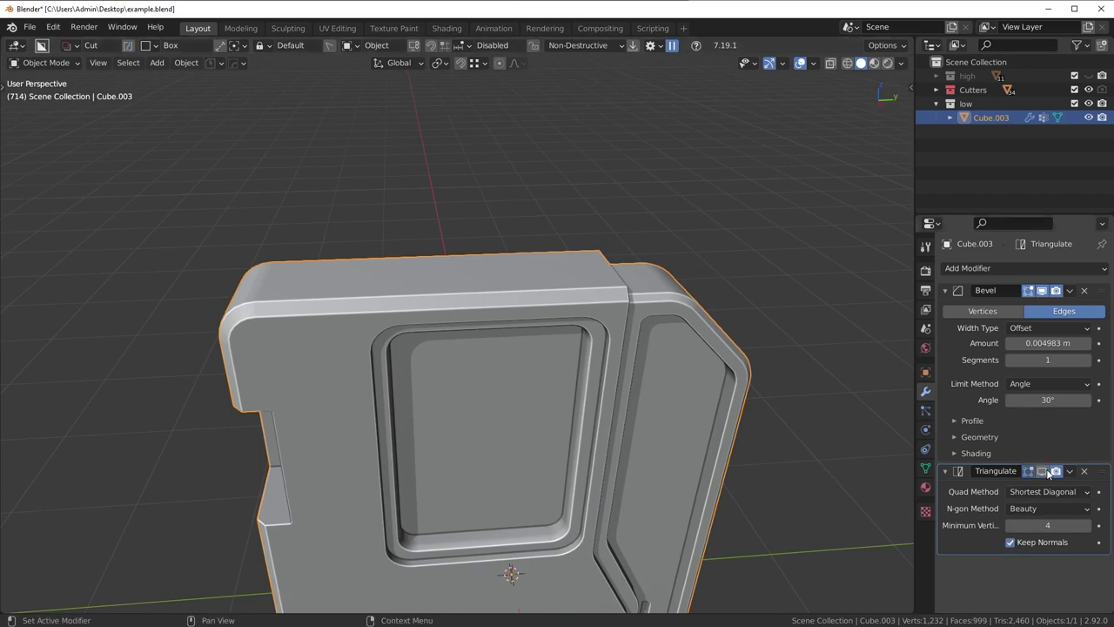
- Toggle the wireframe overlay on and off to examine the triangulation around the window recess and side notch
{"action": "middle_click_drag", "start_coordinate": [580, 439], "coordinate": [530, 433]}
{"action": "key", "text": "alt+v"}
{"action": "left_click", "coordinate": [517, 376]}
{"action": "scroll", "coordinate": [454, 387], "scroll_direction": "down", "scroll_amount": 4}
{"action": "key", "text": "alt+v"}
{"action": "left_click", "coordinate": [496, 388]}
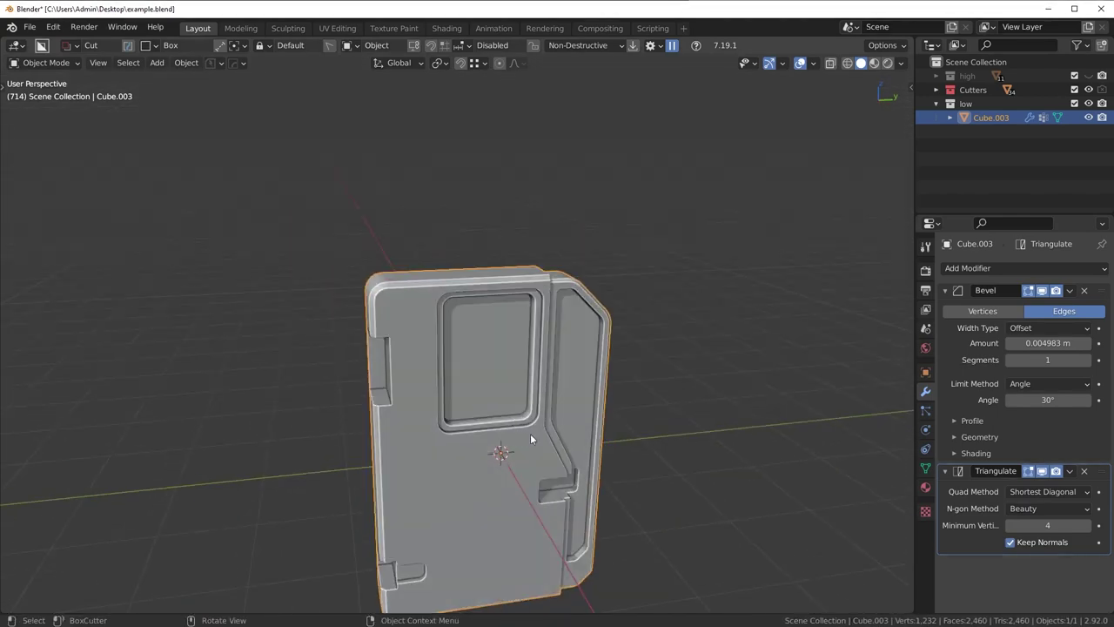
{"action": "scroll", "coordinate": [530, 433], "scroll_direction": "up", "scroll_amount": 2}
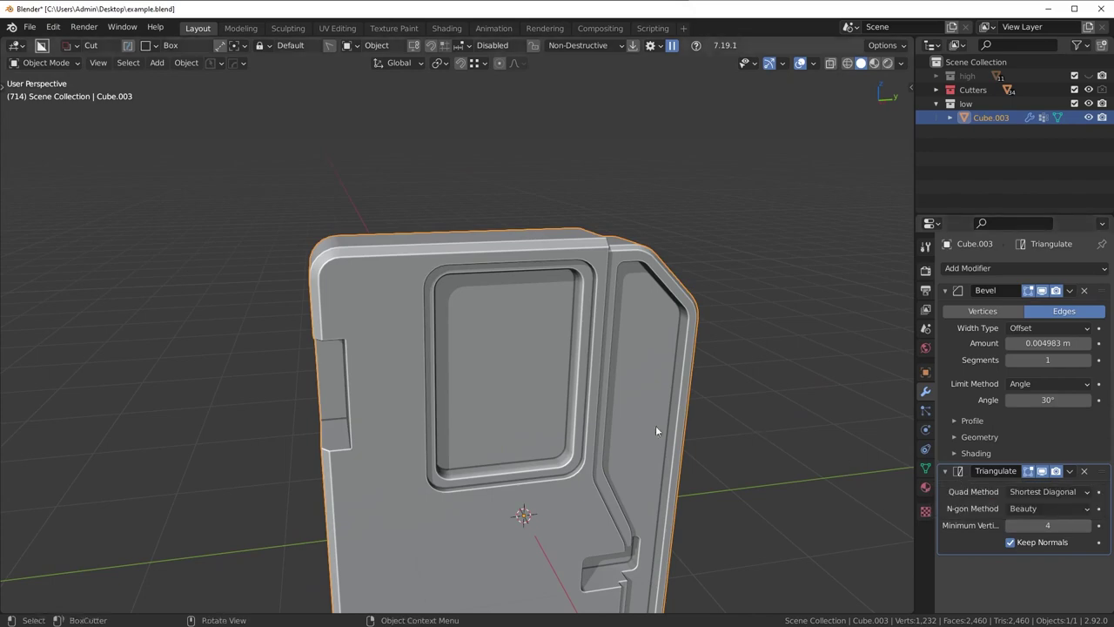
{"action": "middle_click_drag", "start_coordinate": [655, 425], "coordinate": [597, 395]}
{"action": "scroll", "coordinate": [462, 461], "scroll_direction": "down", "scroll_amount": 3}
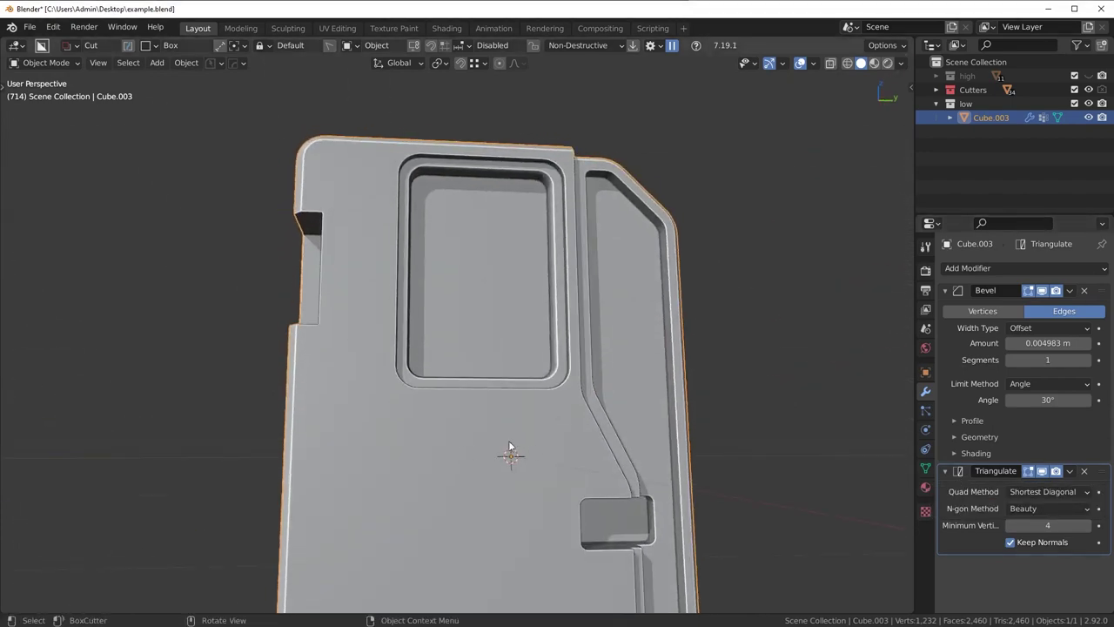
- Show the wireframe overlay to examine the long triangles across the lower main section, and hide it again
{"action": "key", "text": "z"}
{"action": "left_click", "coordinate": [530, 436]}
{"action": "mouse_move", "coordinate": [531, 433]}
{"action": "middle_mouse_down"}
{"action": "mouse_move", "coordinate": [525, 423]}
{"action": "mouse_move", "coordinate": [482, 462]}
{"action": "mouse_move", "coordinate": [512, 479]}
{"action": "mouse_move", "coordinate": [579, 450]}
{"action": "mouse_move", "coordinate": [551, 437]}
{"action": "mouse_move", "coordinate": [571, 378]}
{"action": "middle_mouse_up"}
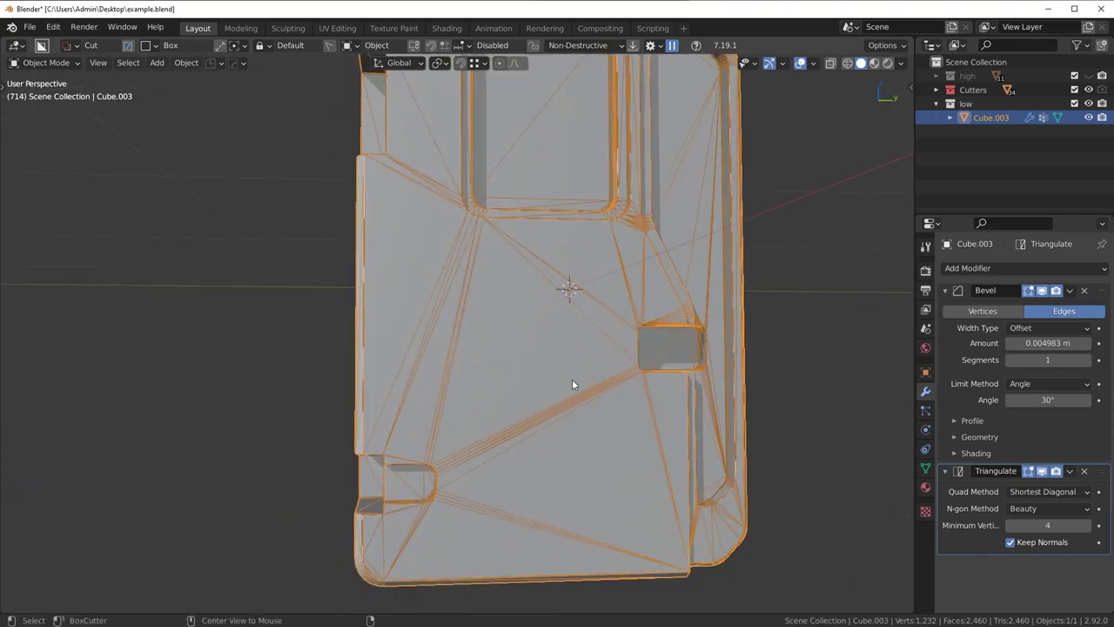
{"action": "key", "text": "q"}
{"action": "left_click", "coordinate": [572, 378]}
- Knife-cut a horizontal edge across the main front face below the window, from the outer edge to the diagonal groove
{"action": "key", "text": "Tab"}
{"action": "left_click", "coordinate": [567, 435]}
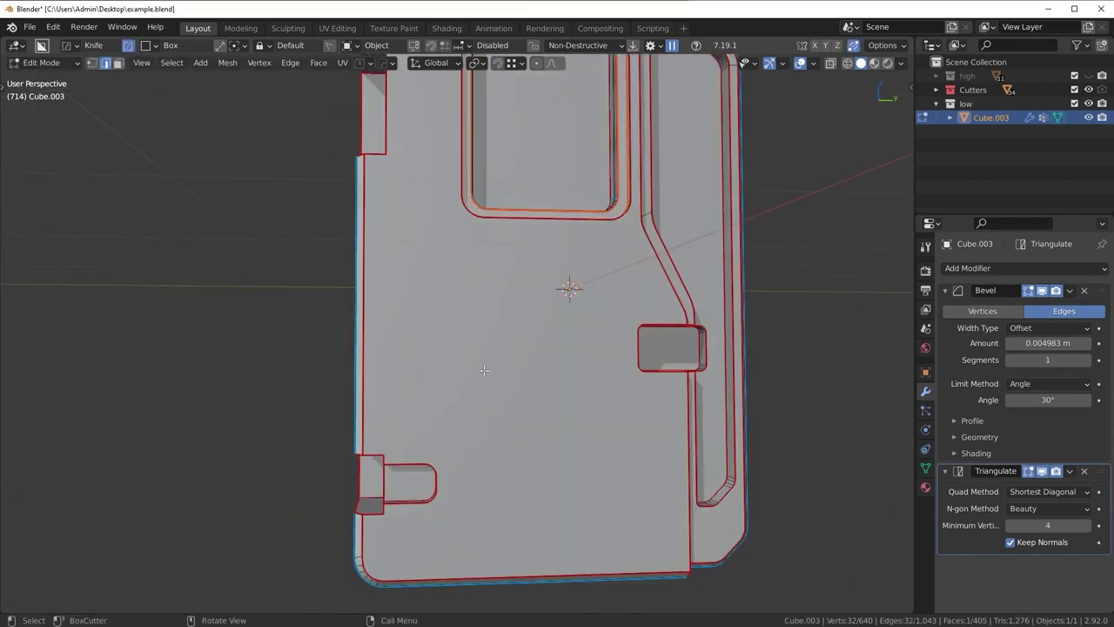
{"action": "key", "text": "KP_1"}
{"action": "key", "text": "KP_3"}
{"action": "key", "text": "k"}
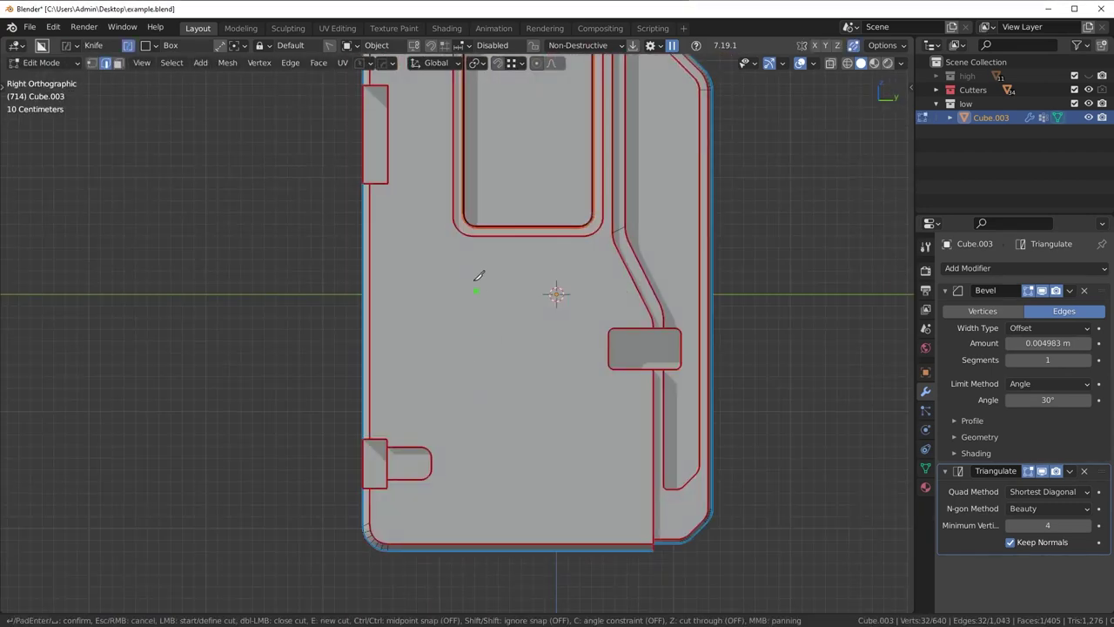
{"action": "left_click", "coordinate": [370, 296]}
{"action": "left_click", "coordinate": [642, 296]}
{"action": "key", "text": "Return"}
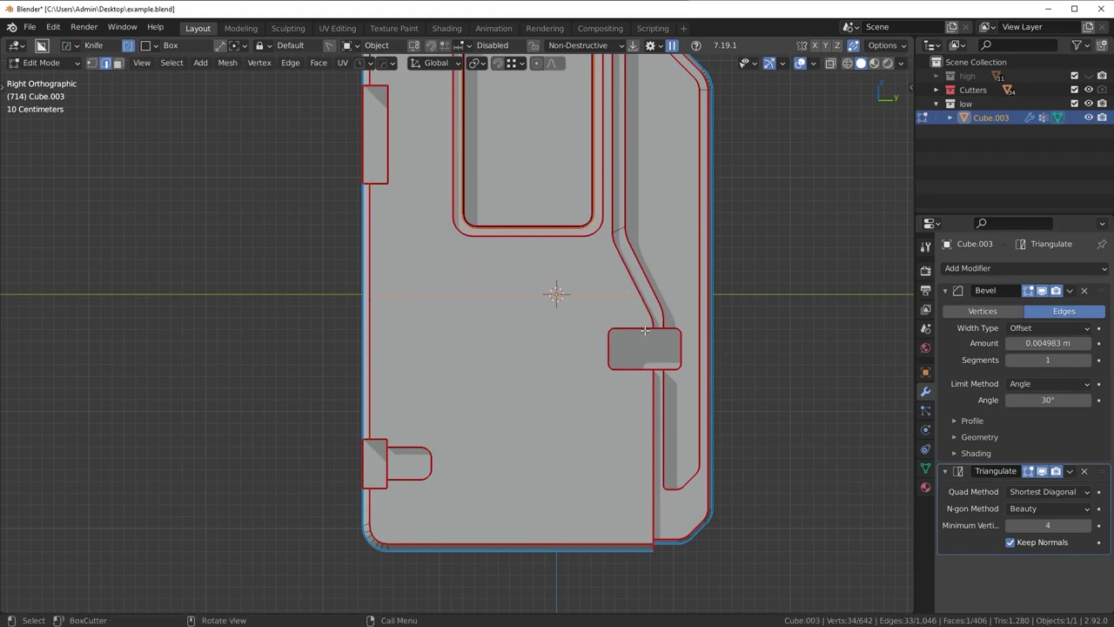
- Knife-cut an angle-constrained horizontal edge across the main front face, between the handle recess and the lower side notch
{"action": "key", "text": "k"}
{"action": "left_click", "coordinate": [654, 403]}
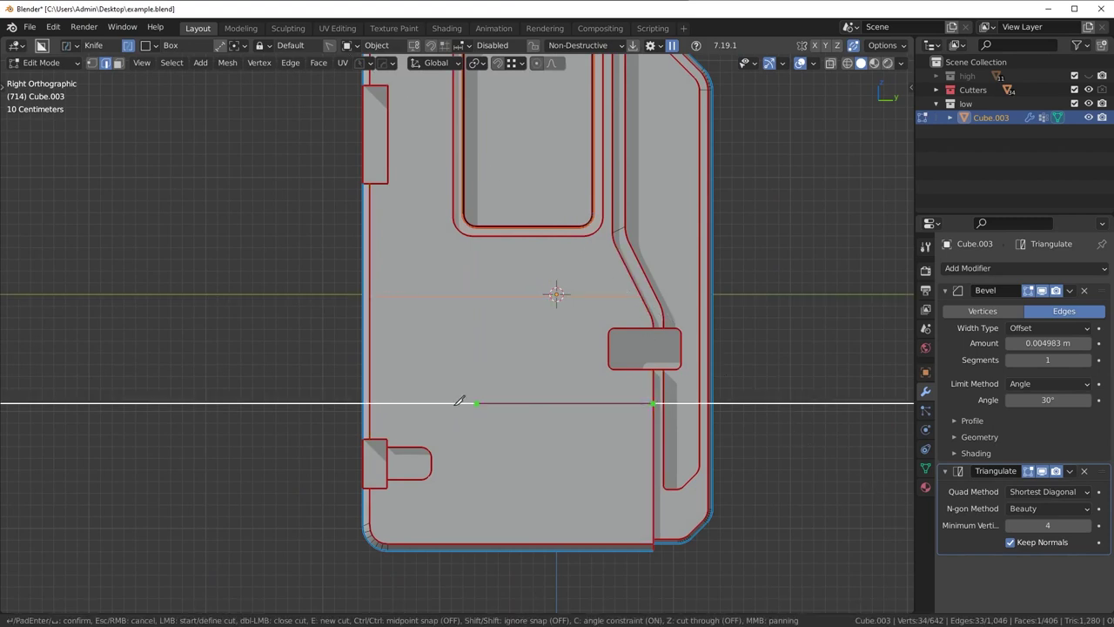
{"action": "left_click", "coordinate": [381, 403]}
{"action": "key", "text": "Return"}
- Examine the triangulated wireframe around the two horizontal cuts in Object Mode, then hide the wireframe overlay
{"action": "key", "text": "Tab"}
{"action": "left_click", "coordinate": [571, 409]}
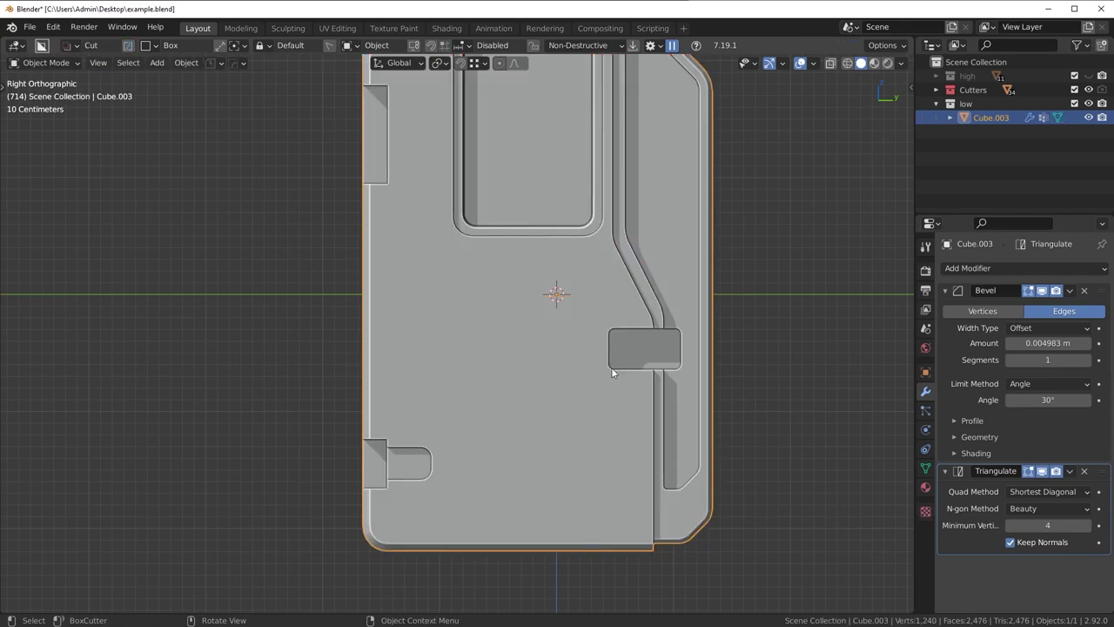
{"action": "key", "text": "alt+v"}
{"action": "left_click", "coordinate": [610, 370]}
{"action": "mouse_move", "coordinate": [566, 373]}
{"action": "middle_mouse_down"}
{"action": "mouse_move", "coordinate": [615, 376]}
{"action": "mouse_move", "coordinate": [576, 371]}
{"action": "middle_mouse_up"}
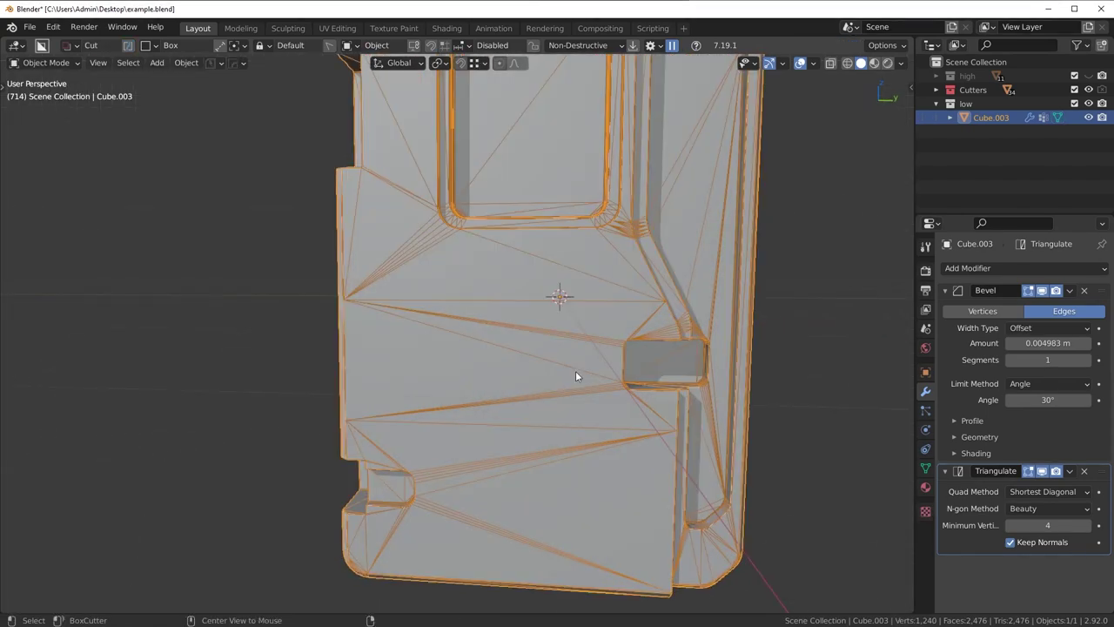
{"action": "key", "text": "alt+v"}
{"action": "left_click", "coordinate": [575, 372]}
- Knife-cut an angle-constrained vertical edge from the window rim's lower edge down to the panel's bottom edge in Right view
{"action": "key", "text": "KP_1"}
{"action": "key", "text": "KP_3"}
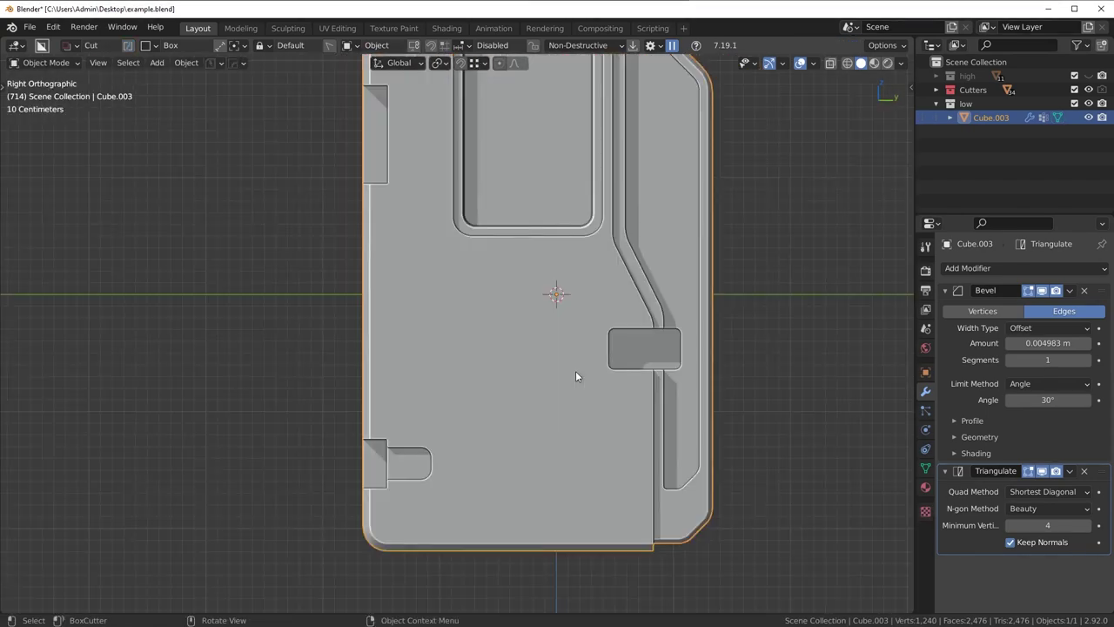
{"action": "key", "text": "Tab"}
{"action": "left_click", "coordinate": [569, 517]}
{"action": "key", "text": "k"}
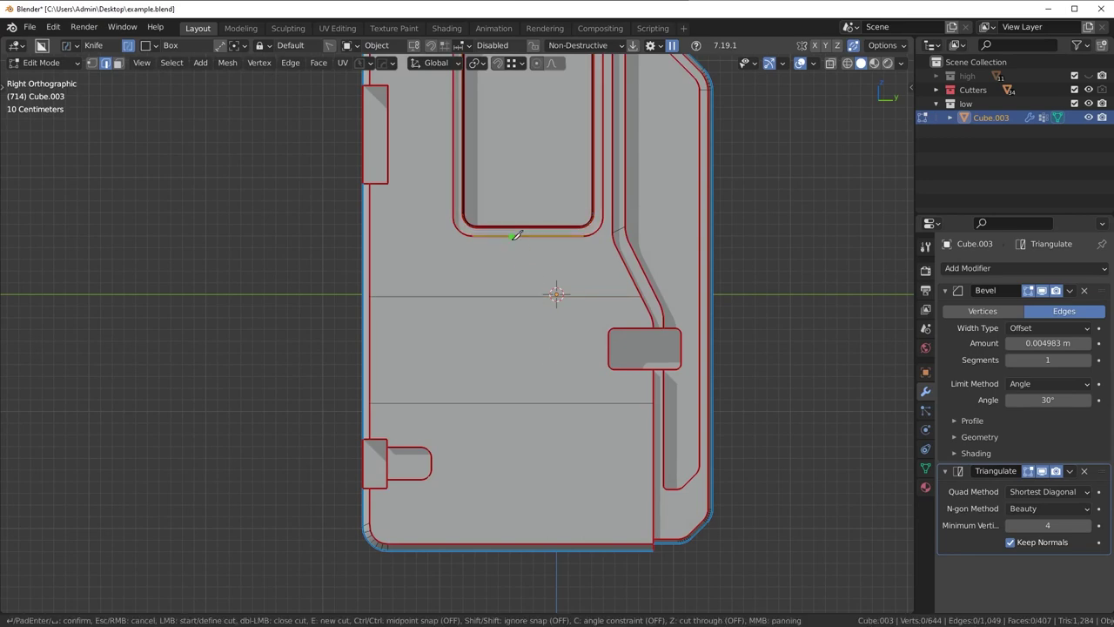
{"action": "left_click", "coordinate": [513, 238]}
{"action": "key", "text": "c"}
{"action": "left_click", "coordinate": [520, 543]}
{"action": "key", "text": "Escape"}
{"action": "key", "text": "Tab"}
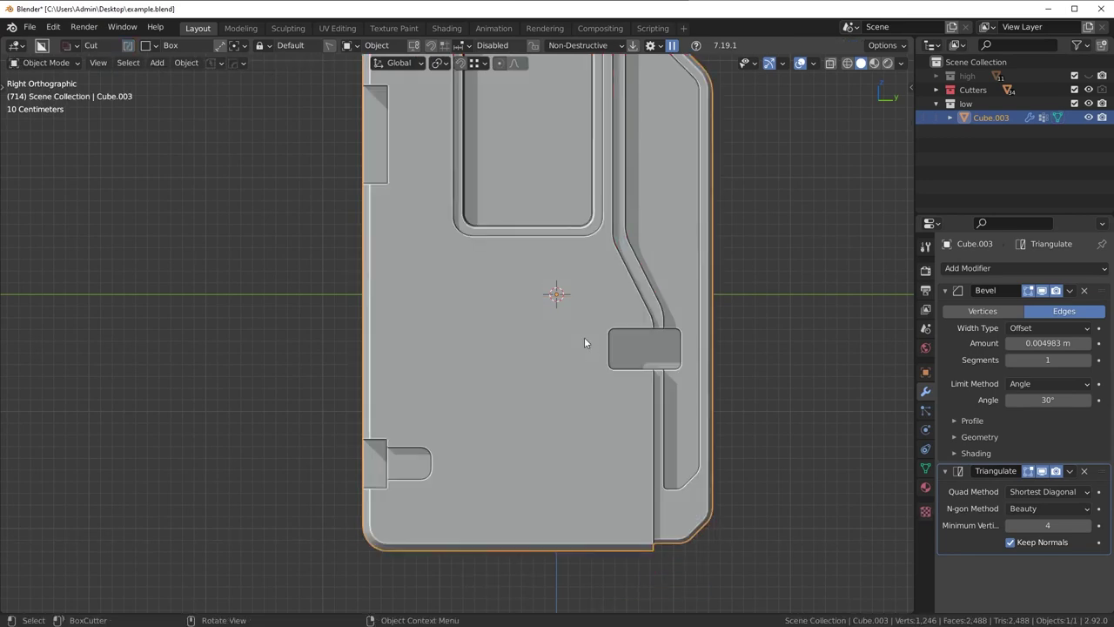
- Check the triangulation with the vertical cut and examine the panel's shading from several angles
{"action": "key", "text": "q"}
{"action": "left_click", "coordinate": [592, 344]}
{"action": "mouse_move", "coordinate": [562, 302]}
{"action": "middle_mouse_down"}
{"action": "mouse_move", "coordinate": [560, 327]}
{"action": "mouse_move", "coordinate": [498, 313]}
{"action": "mouse_move", "coordinate": [550, 324]}
{"action": "middle_mouse_up"}
{"action": "scroll", "coordinate": [560, 327], "scroll_direction": "down", "scroll_amount": 4}
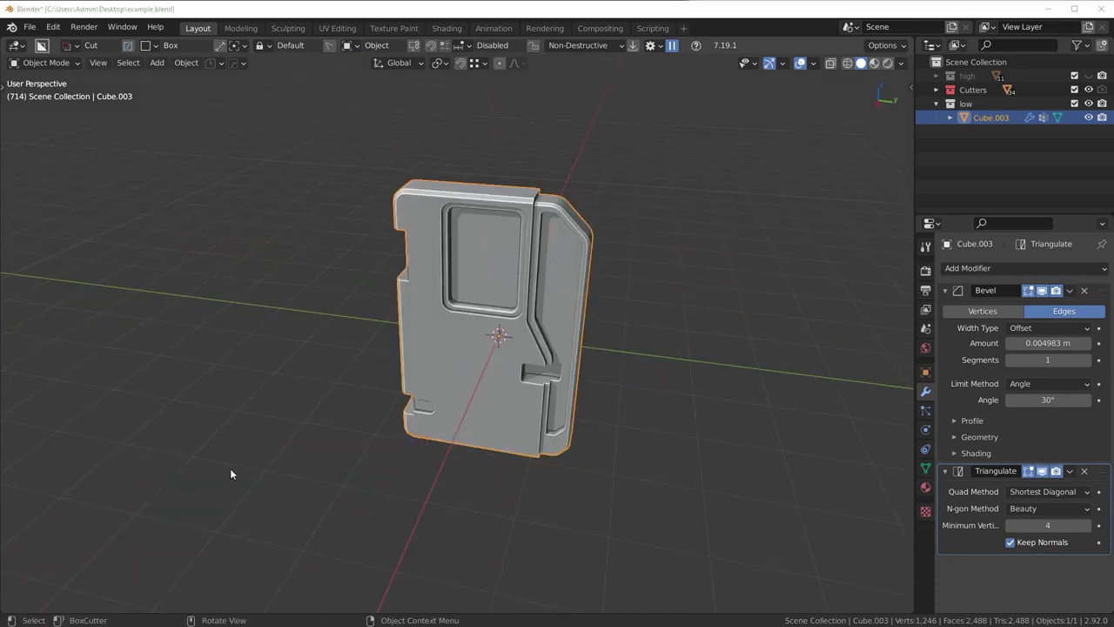
{"action": "middle_click_drag", "start_coordinate": [417, 440], "coordinate": [477, 432]}
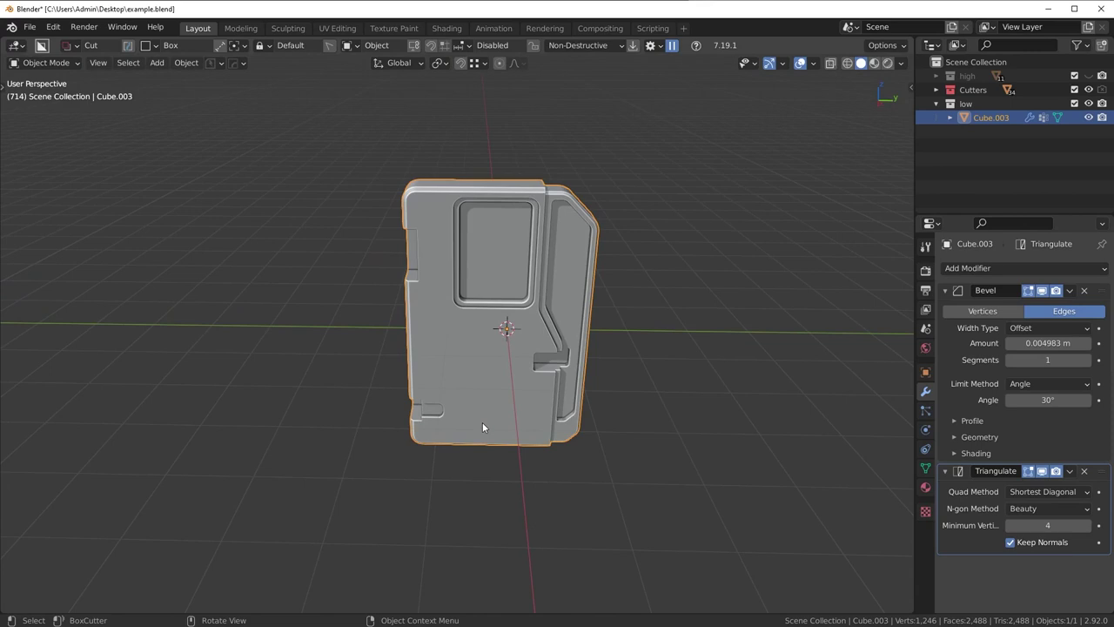
{"action": "mouse_move", "coordinate": [518, 415]}
{"action": "middle_mouse_down"}
{"action": "mouse_move", "coordinate": [510, 430]}
{"action": "mouse_move", "coordinate": [531, 404]}
{"action": "middle_mouse_up"}
{"action": "scroll", "coordinate": [532, 318], "scroll_direction": "up", "scroll_amount": 3}
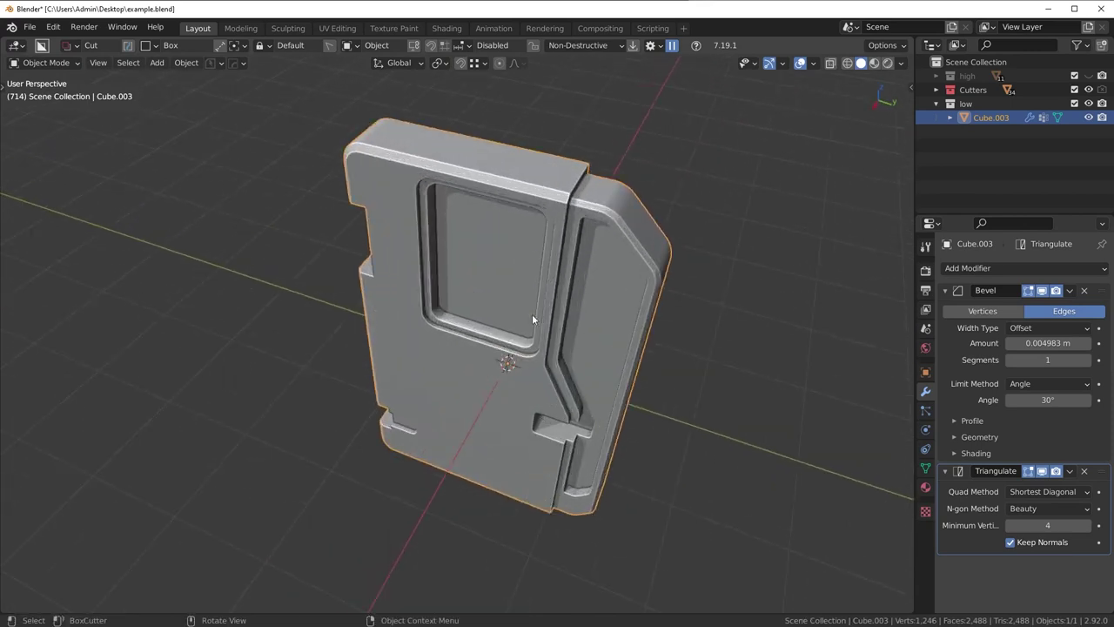
{"action": "scroll", "coordinate": [532, 319], "scroll_direction": "down", "scroll_amount": 2}
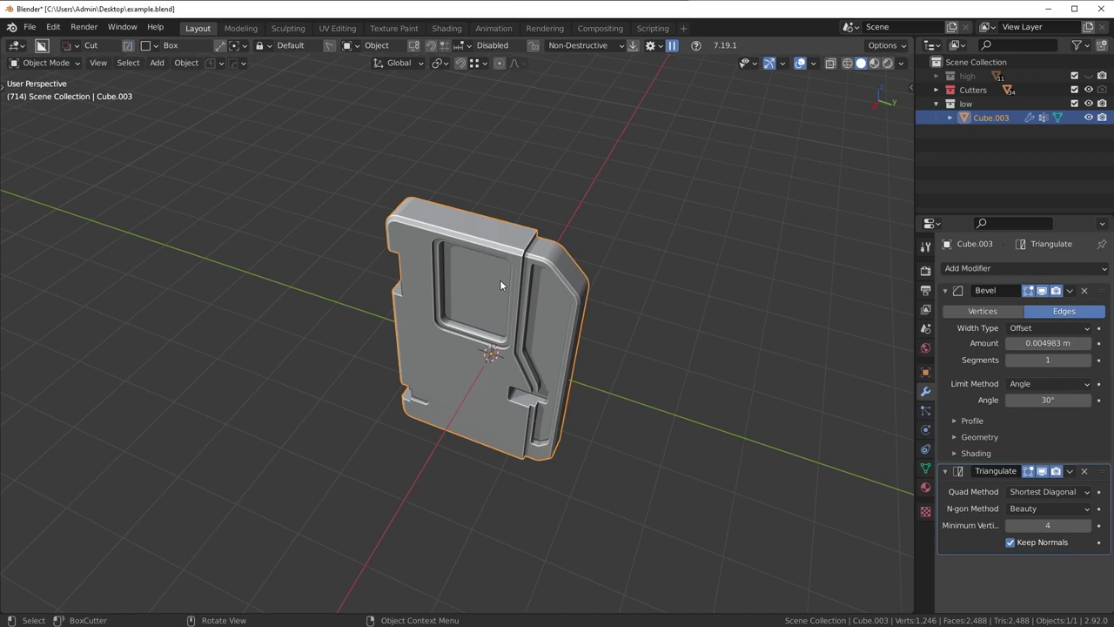
{"action": "middle_click_drag", "start_coordinate": [468, 341], "coordinate": [501, 398]}
{"action": "scroll", "coordinate": [443, 386], "scroll_direction": "up", "scroll_amount": 2}
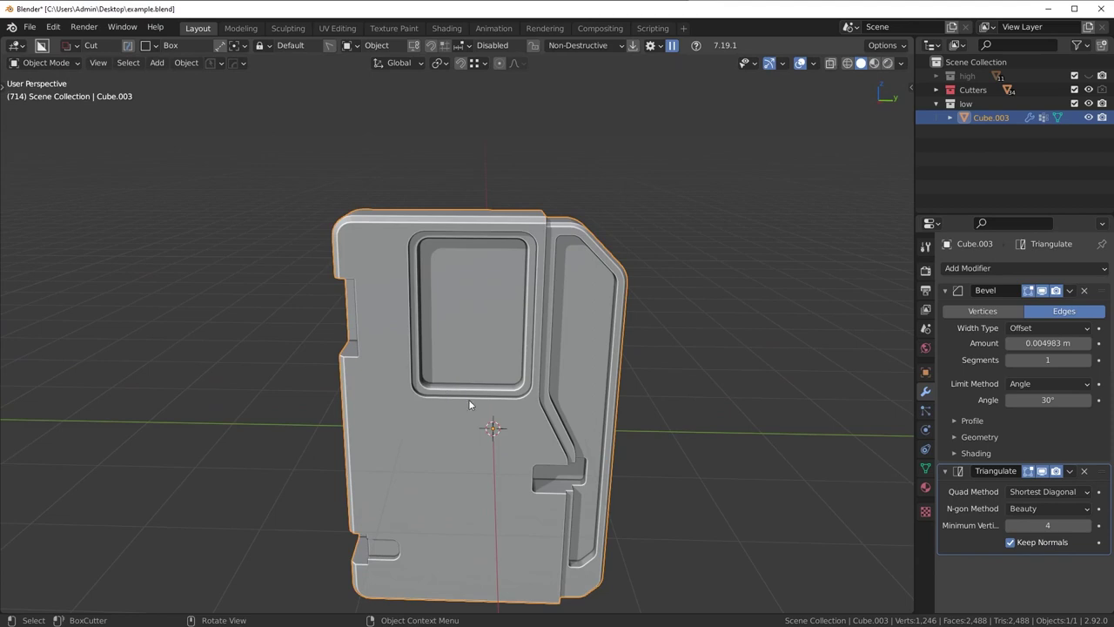
{"action": "scroll", "coordinate": [486, 476], "scroll_direction": "down", "scroll_amount": 2}
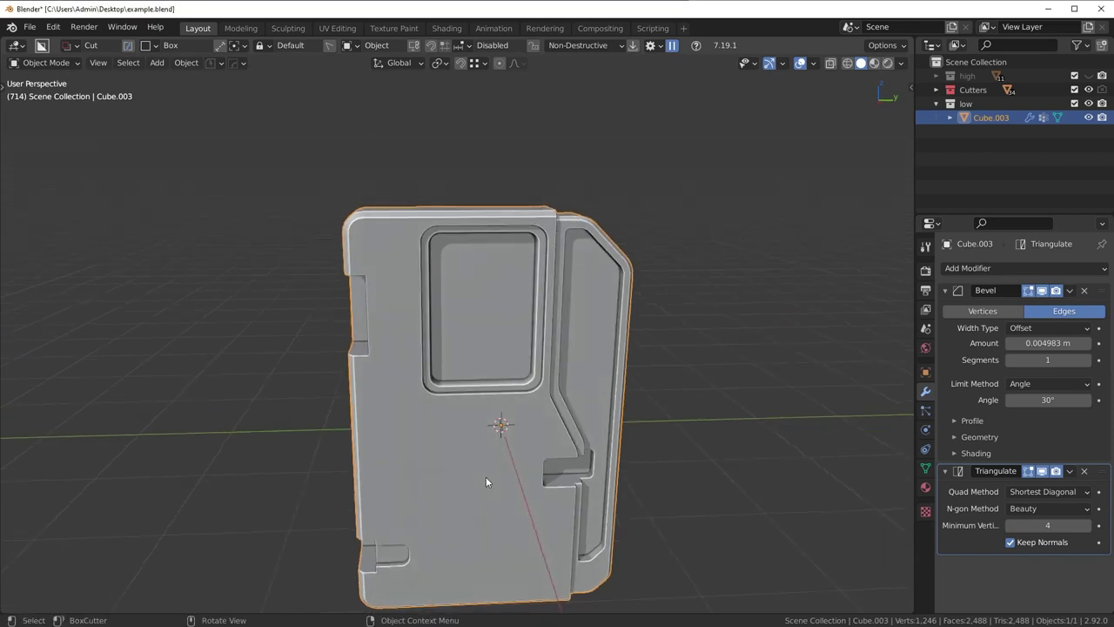
{"action": "middle_click_drag", "start_coordinate": [486, 477], "coordinate": [483, 445]}
{"action": "scroll", "coordinate": [484, 463], "scroll_direction": "up", "scroll_amount": 2}
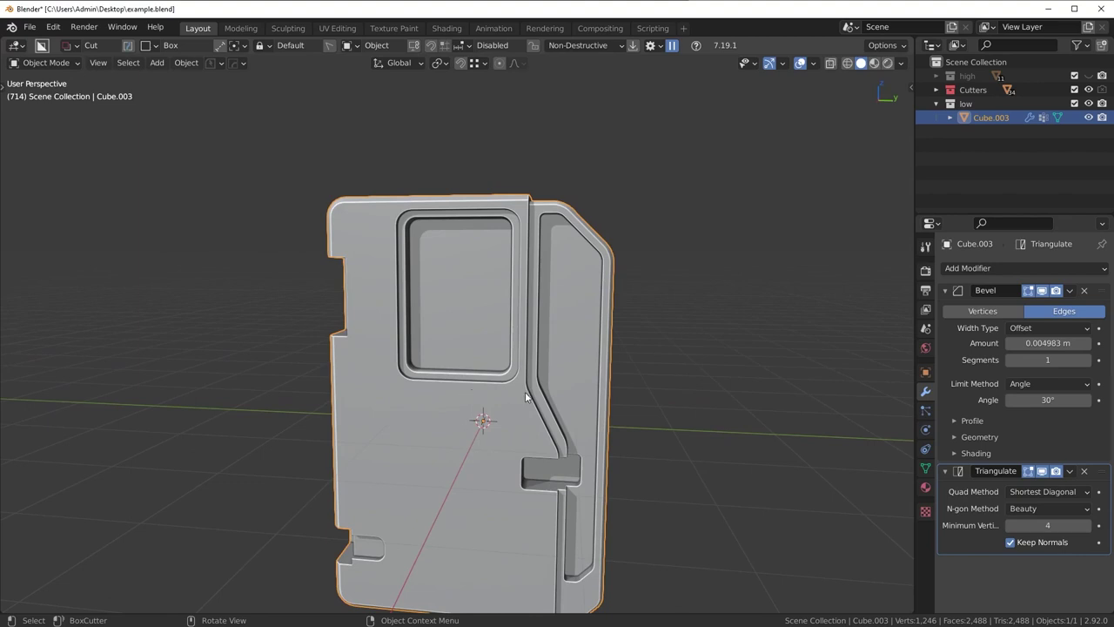
- Open the Quad Remesher settings and set the quad count to 10000 and the adaptive size to 100%
{"action": "key", "text": "n"}
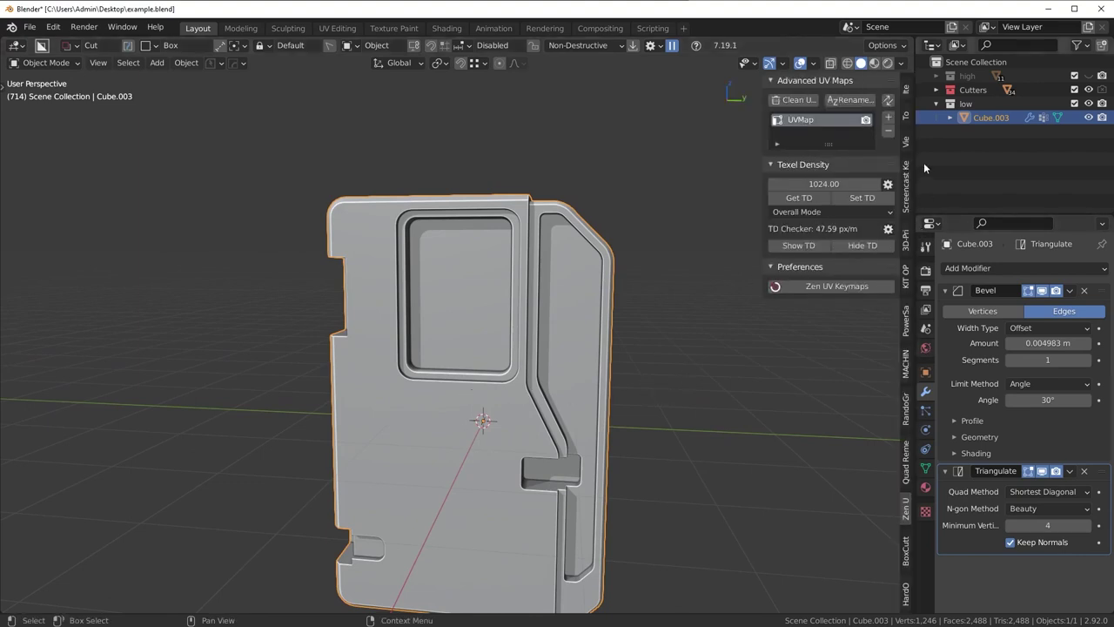
{"action": "scroll", "coordinate": [906, 471], "scroll_direction": "down", "scroll_amount": 2}
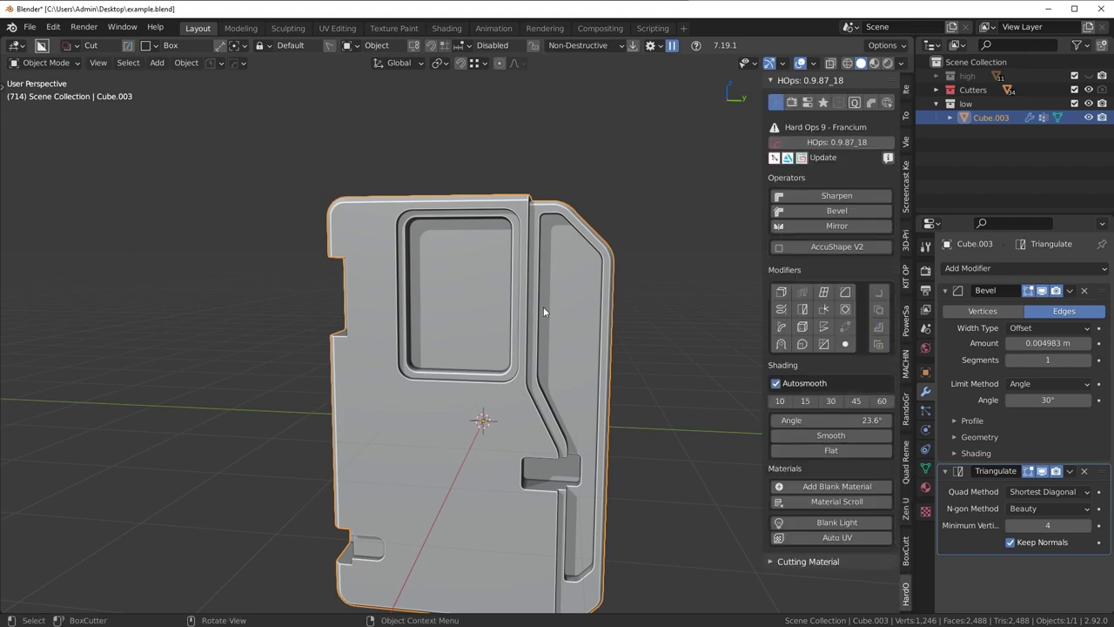
{"action": "left_click", "coordinate": [908, 456]}
{"action": "middle_click_drag", "start_coordinate": [540, 305], "coordinate": [570, 320]}
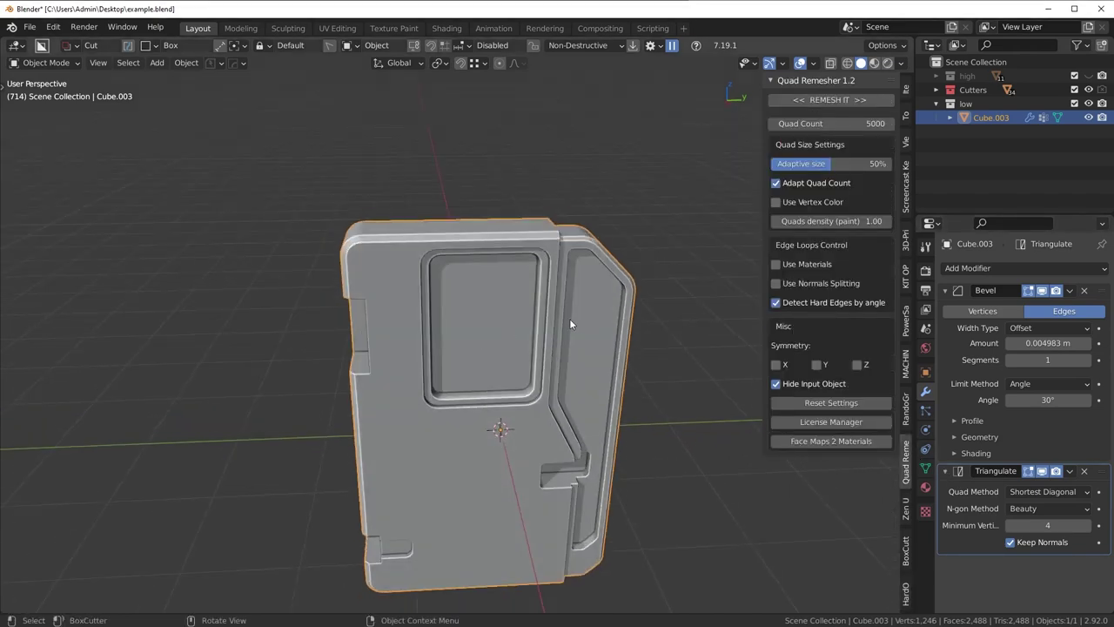
{"action": "scroll", "coordinate": [568, 333], "scroll_direction": "up", "scroll_amount": 4}
{"action": "left_click", "coordinate": [849, 124]}
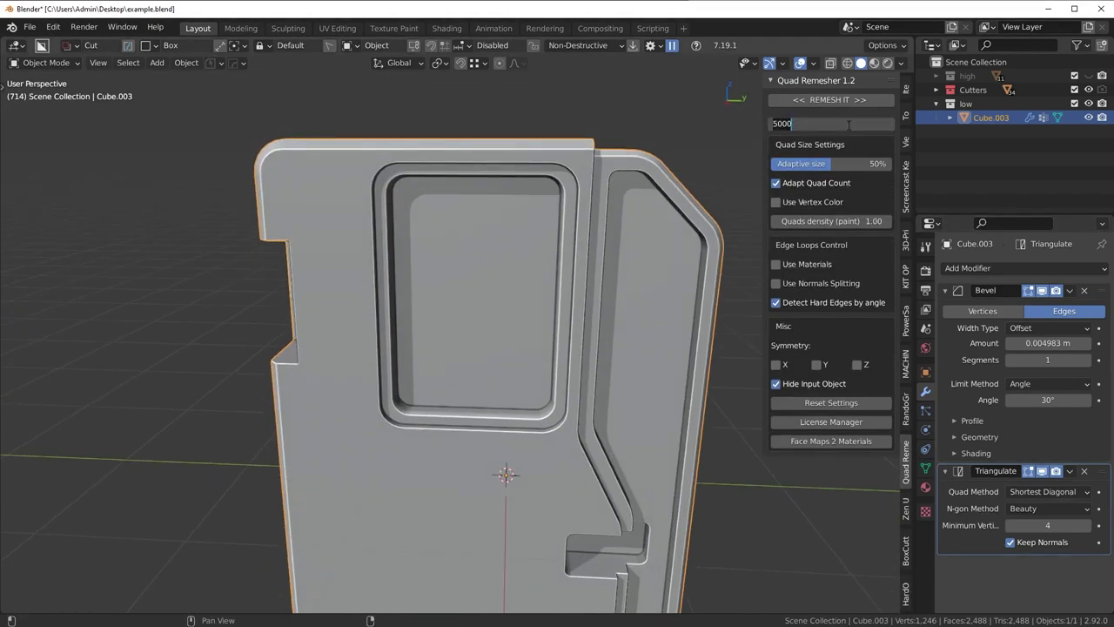
{"action": "type", "text": "10000"}
{"action": "key", "text": "Return"}
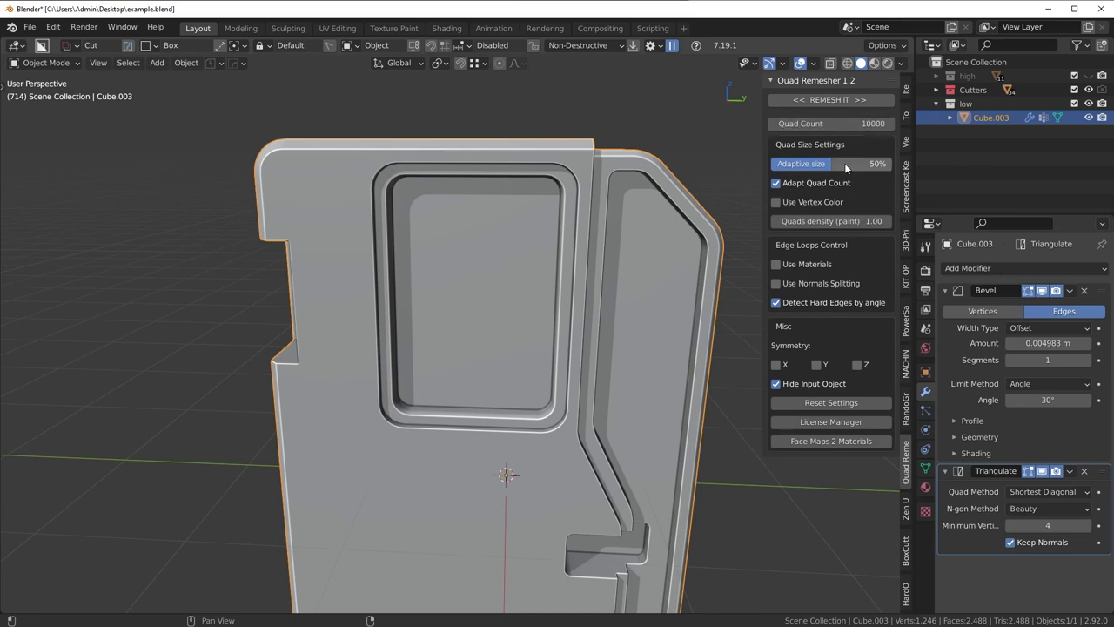
{"action": "left_click_drag", "start_coordinate": [837, 164], "coordinate": [888, 163]}
- Remesh the door panel with Quad Remesher
{"action": "scroll", "coordinate": [520, 308], "scroll_direction": "down", "scroll_amount": 3}
{"action": "middle_click_drag", "start_coordinate": [520, 308], "coordinate": [502, 302]}
{"action": "left_click", "coordinate": [822, 101]}
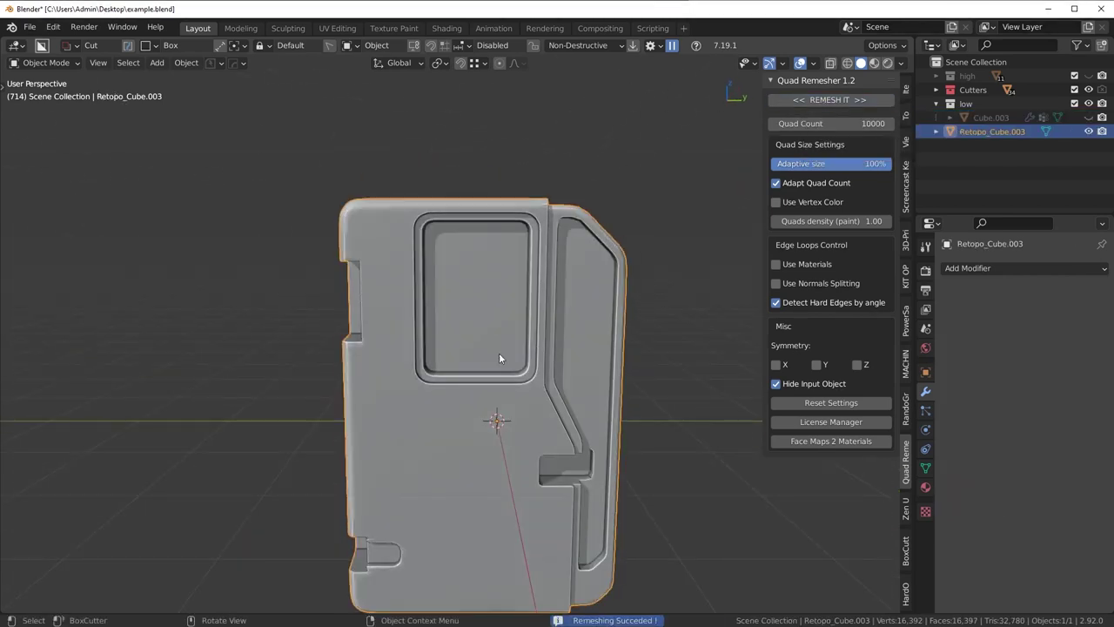
- Examine the remeshed quad topology around the rounded recess near the panel's lower corner in Edit Mode
{"action": "middle_click_drag", "start_coordinate": [499, 353], "coordinate": [444, 309]}
{"action": "scroll", "coordinate": [535, 314], "scroll_direction": "up", "scroll_amount": 3}
{"action": "key", "text": "Tab"}
{"action": "key", "text": "alt+a"}
{"action": "middle_click_drag", "start_coordinate": [557, 565], "coordinate": [575, 436], "text": "shift"}
{"action": "middle_click_drag", "start_coordinate": [418, 589], "coordinate": [551, 401], "text": "shift"}
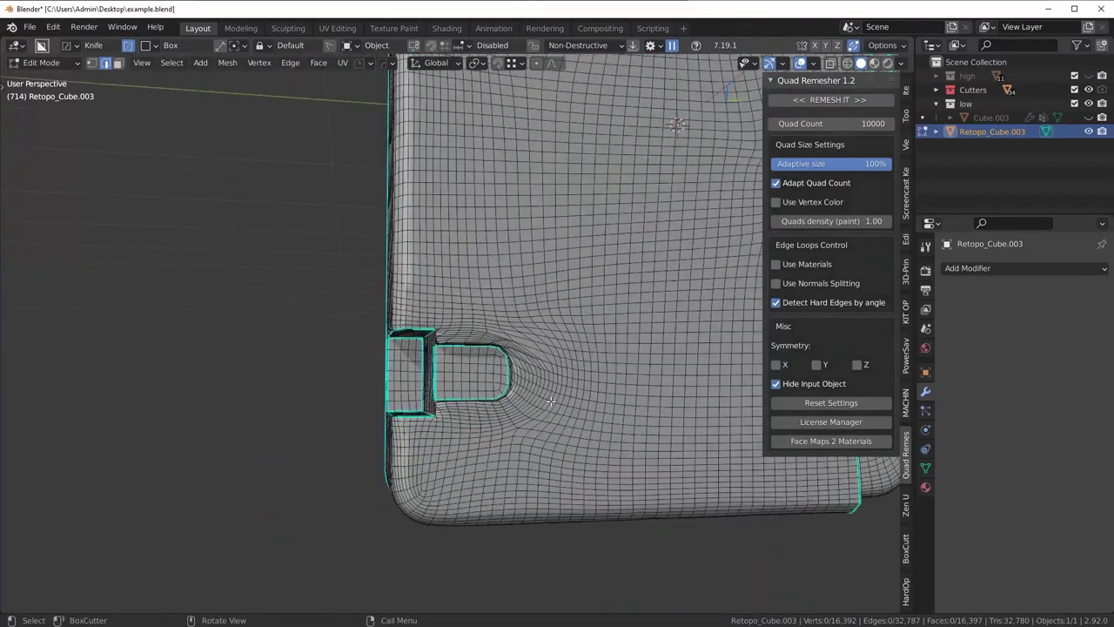
{"action": "scroll", "coordinate": [551, 401], "scroll_direction": "up", "scroll_amount": 7}
{"action": "key", "text": "Tab"}
{"action": "left_click", "coordinate": [380, 310]}
- Undo the quad remesh to bring back the original low-poly panel with its Bevel and Triangulate modifiers
{"action": "key", "text": "ctrl+z"}
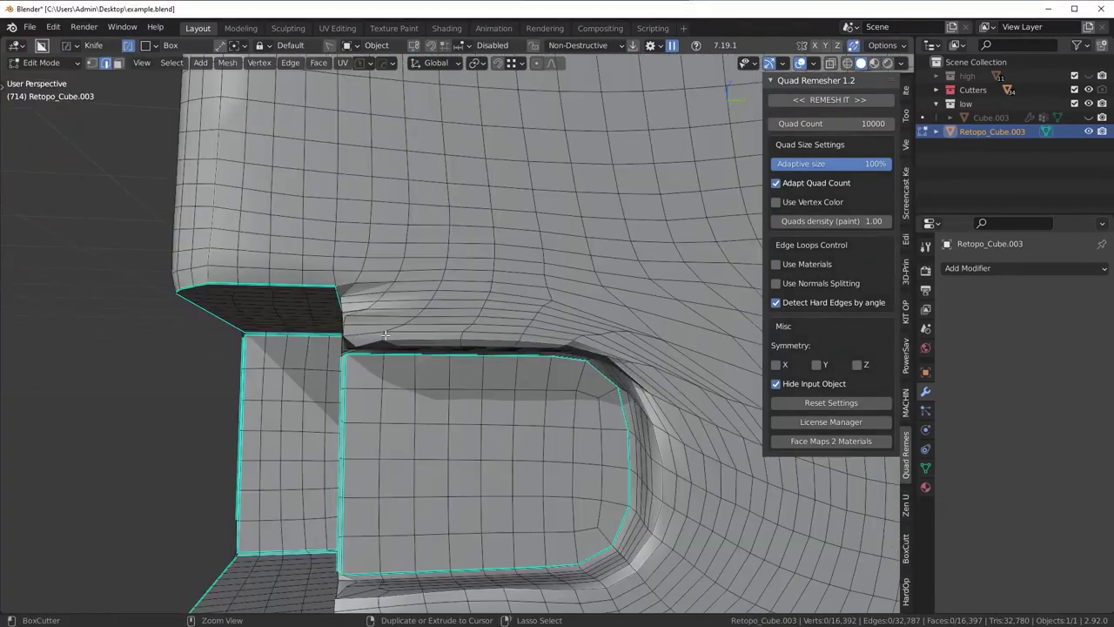
{"action": "key", "text": "ctrl+z"}
{"action": "key", "text": "ctrl+z"}
{"action": "key", "text": "ctrl+z"}
{"action": "scroll", "coordinate": [494, 301], "scroll_direction": "down", "scroll_amount": 7}
{"action": "middle_click_drag", "start_coordinate": [494, 301], "coordinate": [414, 431]}
{"action": "scroll", "coordinate": [469, 317], "scroll_direction": "down", "scroll_amount": 3}
{"action": "middle_click_drag", "start_coordinate": [522, 214], "coordinate": [470, 396], "text": "shift"}
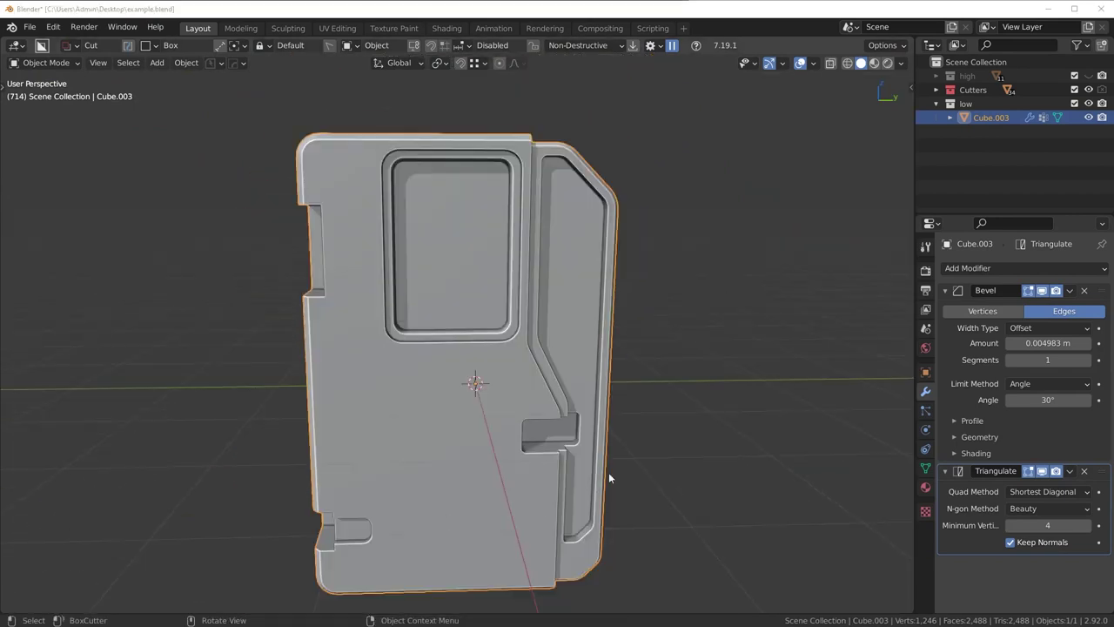
- Switch the wireframe overlay on and off to examine the triangulation across the low-poly panel's front face
{"action": "middle_click_drag", "start_coordinate": [609, 472], "coordinate": [587, 477]}
{"action": "scroll", "coordinate": [596, 470], "scroll_direction": "down", "scroll_amount": 4}
{"action": "scroll", "coordinate": [587, 477], "scroll_direction": "up", "scroll_amount": 3}
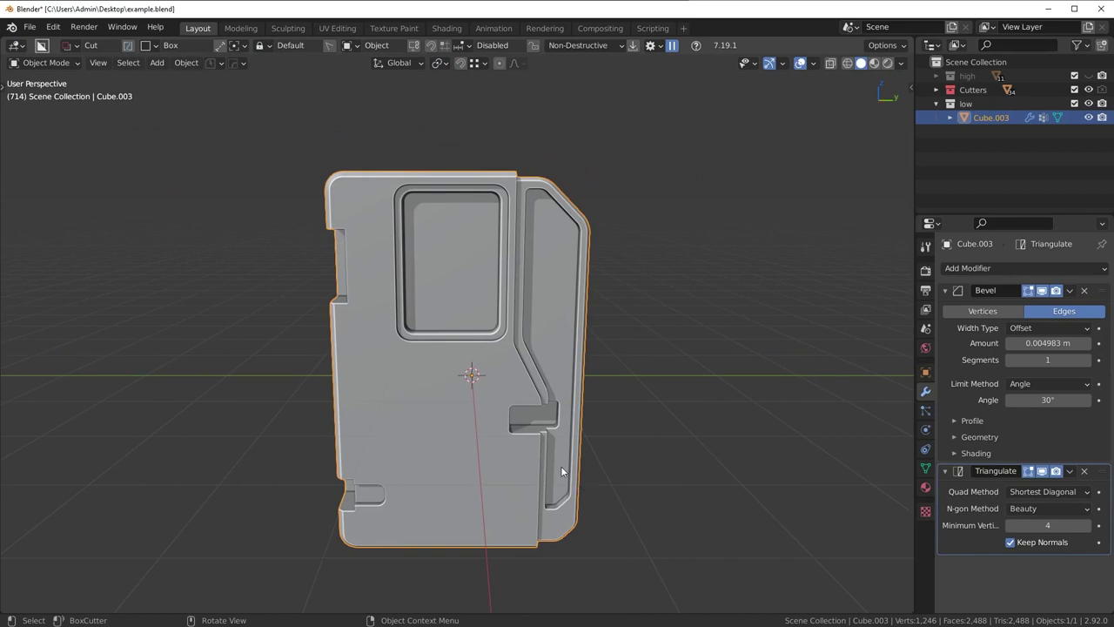
{"action": "key", "text": "q"}
{"action": "left_click", "coordinate": [492, 408]}
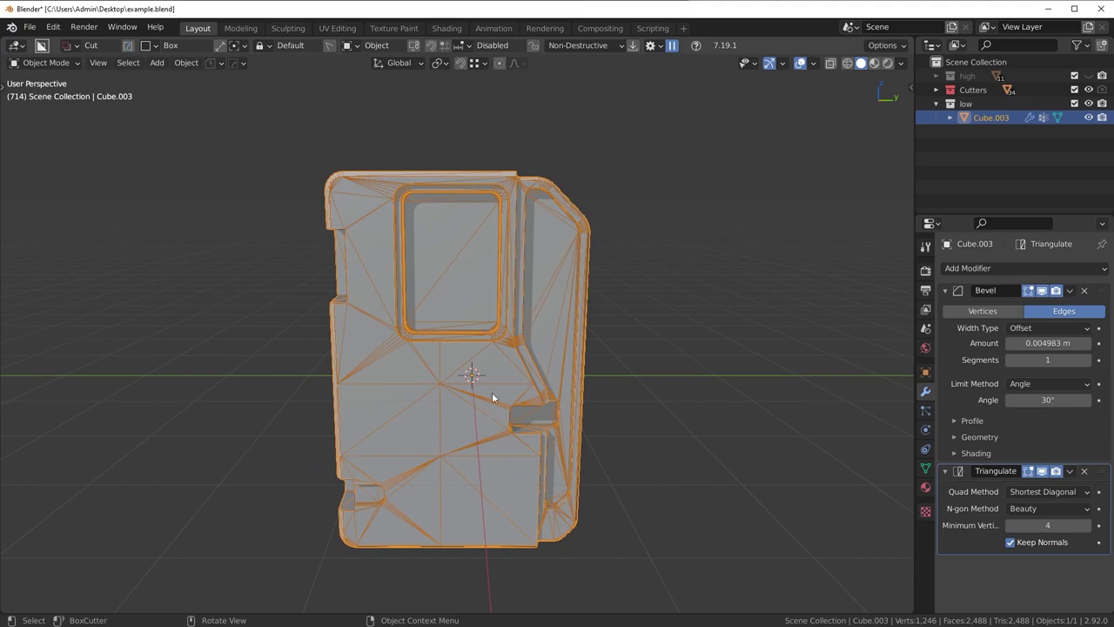
{"action": "key", "text": "alt+w"}
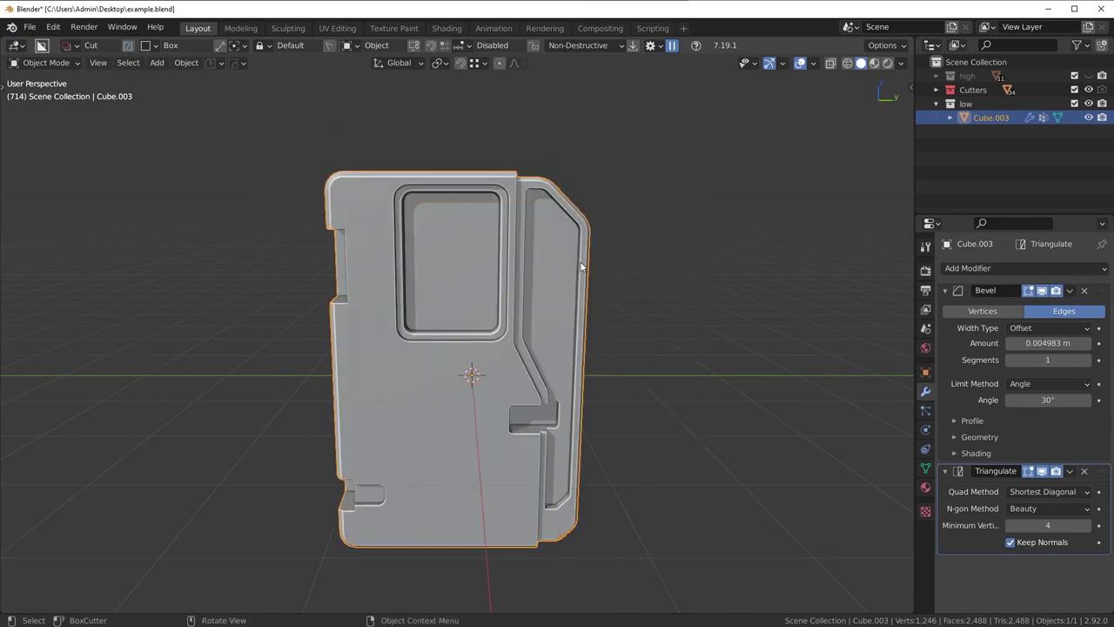
{"action": "scroll", "coordinate": [571, 297], "scroll_direction": "down", "scroll_amount": 2}
{"action": "middle_click_drag", "start_coordinate": [571, 297], "coordinate": [562, 318]}
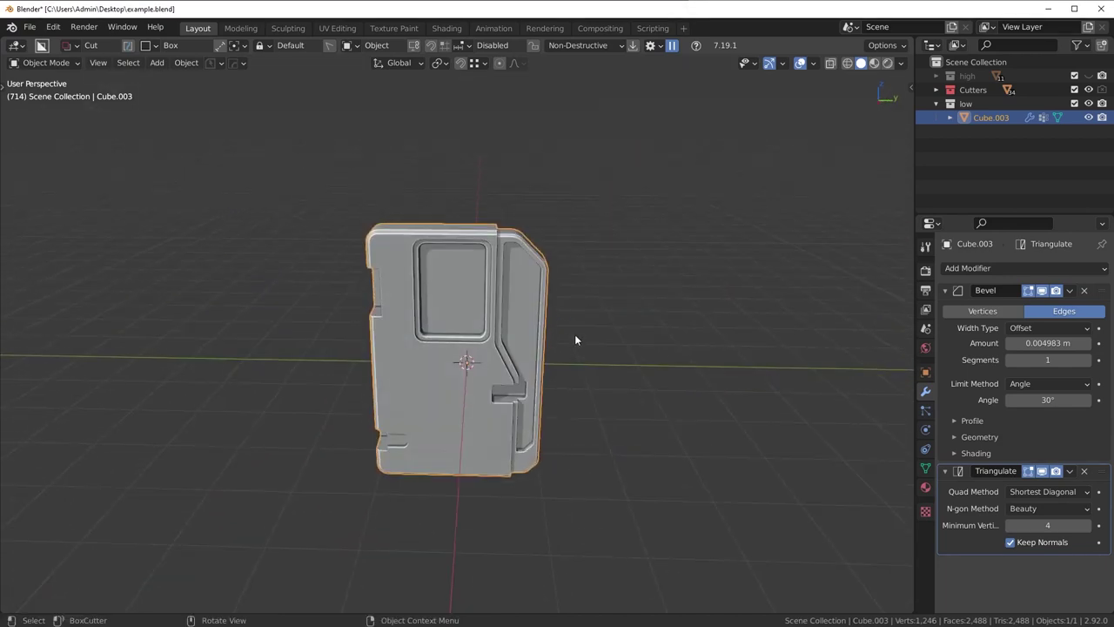
{"action": "scroll", "coordinate": [433, 401], "scroll_direction": "up", "scroll_amount": 2}
{"action": "key", "text": "q"}
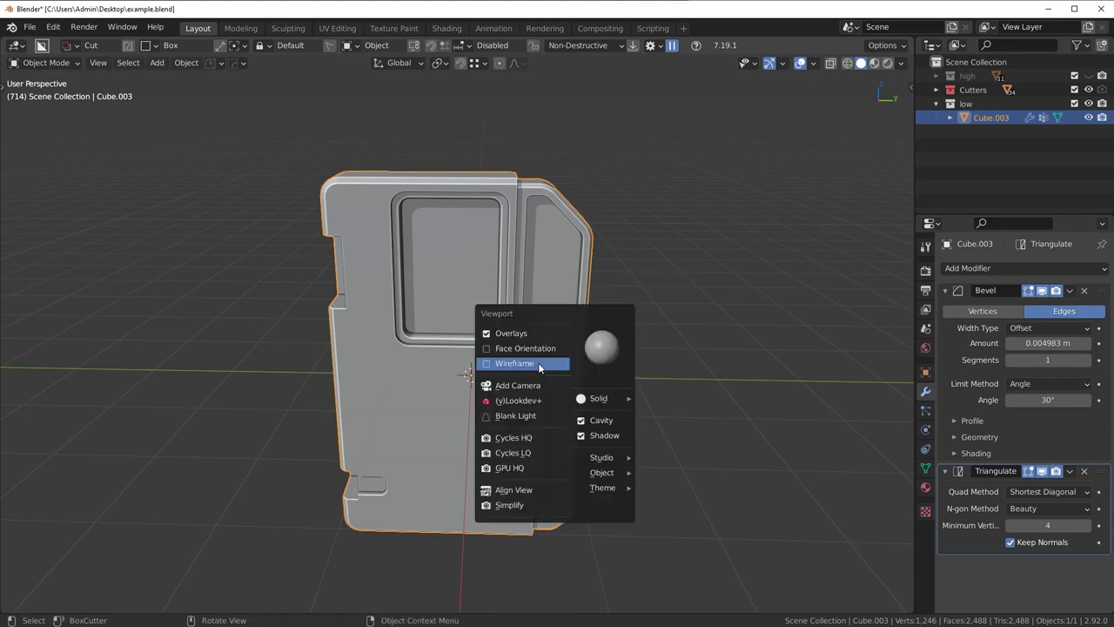
{"action": "left_click", "coordinate": [538, 362]}
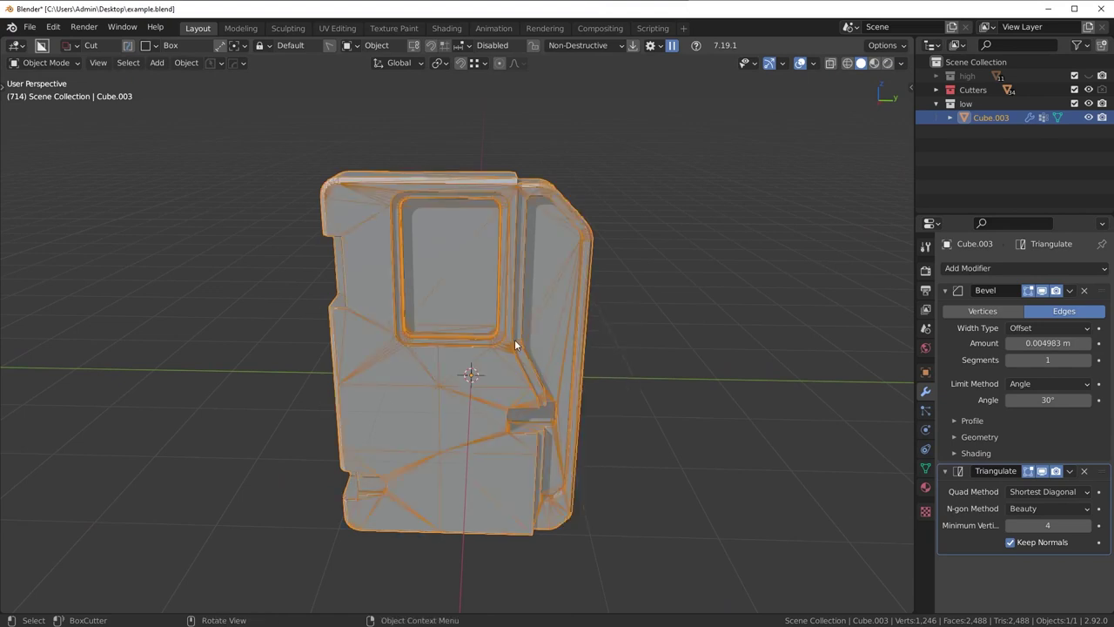
{"action": "key", "text": "q"}
{"action": "left_click", "coordinate": [512, 275]}
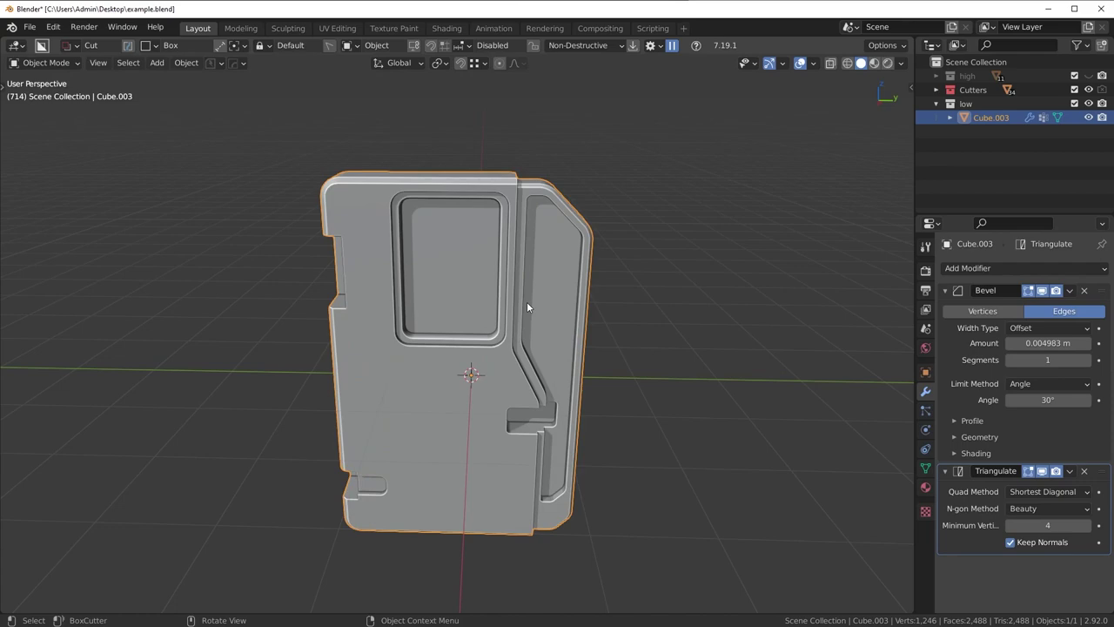
- Examine the low-poly panel's shading from several angles and distances
{"action": "middle_click_drag", "start_coordinate": [527, 303], "coordinate": [556, 368]}
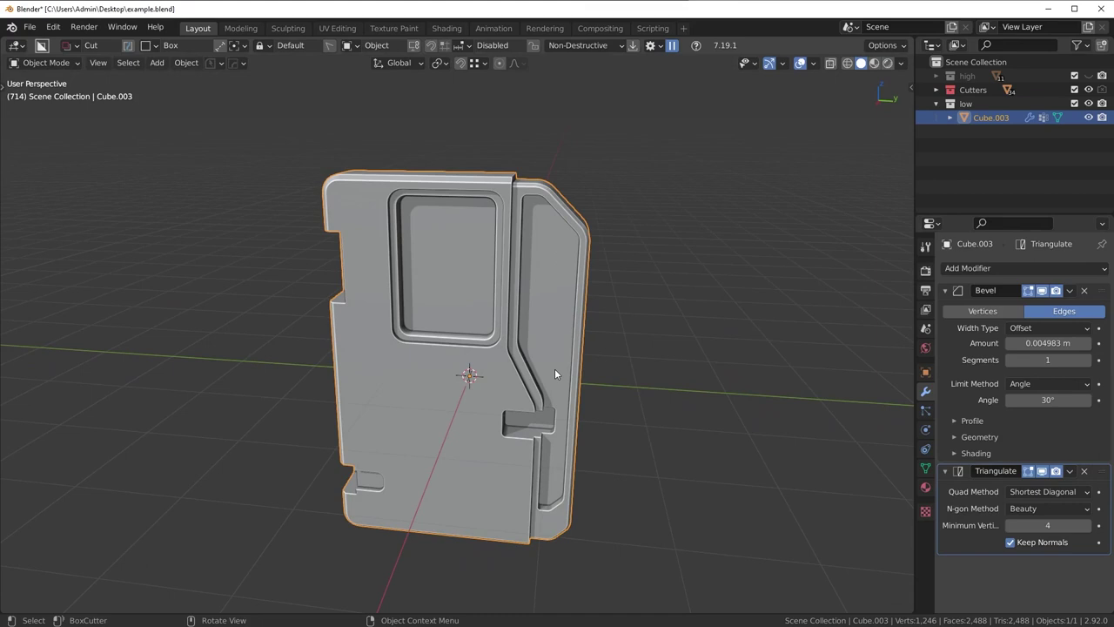
{"action": "middle_click_drag", "start_coordinate": [534, 361], "coordinate": [547, 338]}
{"action": "scroll", "coordinate": [537, 324], "scroll_direction": "down", "scroll_amount": 2}
{"action": "key", "text": "alt+v"}
{"action": "left_click", "coordinate": [494, 333]}
{"action": "key", "text": "z"}
{"action": "left_click", "coordinate": [449, 354]}
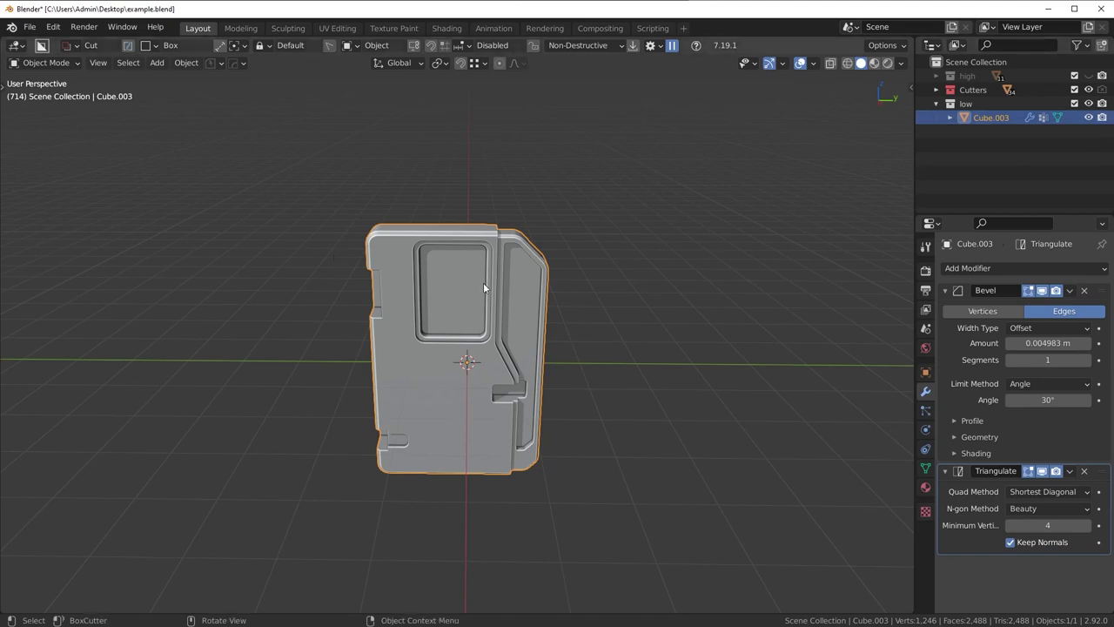
{"action": "scroll", "coordinate": [529, 297], "scroll_direction": "up", "scroll_amount": 5}
{"action": "mouse_move", "coordinate": [528, 297]}
{"action": "middle_mouse_down"}
{"action": "mouse_move", "coordinate": [542, 254]}
{"action": "mouse_move", "coordinate": [507, 301]}
{"action": "middle_mouse_up"}
{"action": "scroll", "coordinate": [544, 240], "scroll_direction": "down", "scroll_amount": 3}
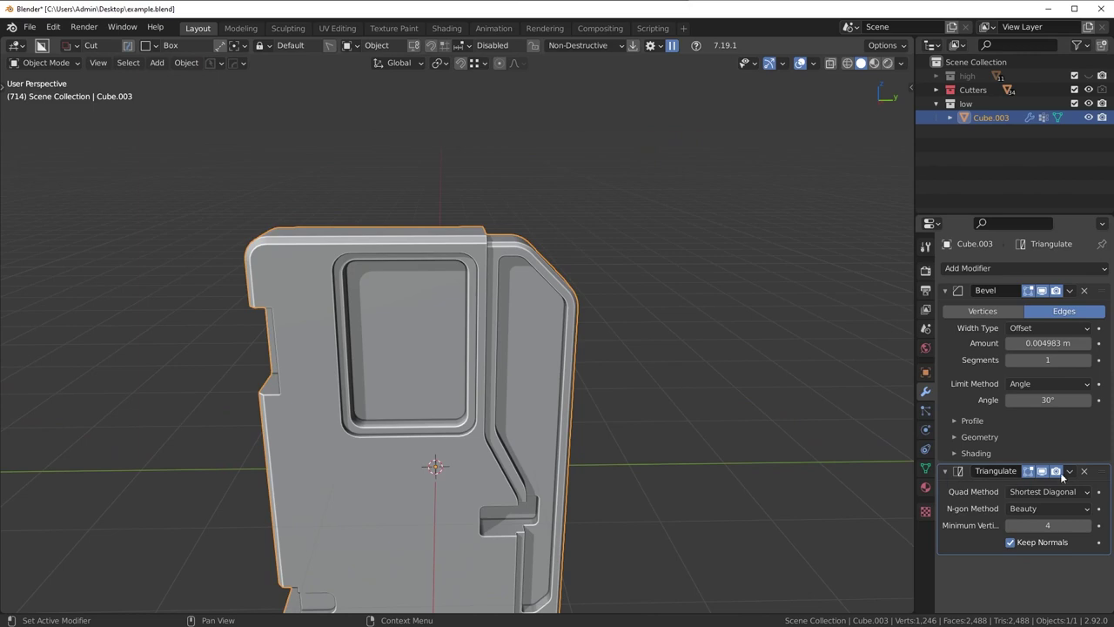
- Hide the low collection and show the high collection
{"action": "left_click", "coordinate": [1088, 103]}
{"action": "left_click", "coordinate": [1089, 76]}
{"action": "scroll", "coordinate": [646, 230], "scroll_direction": "down", "scroll_amount": 2}
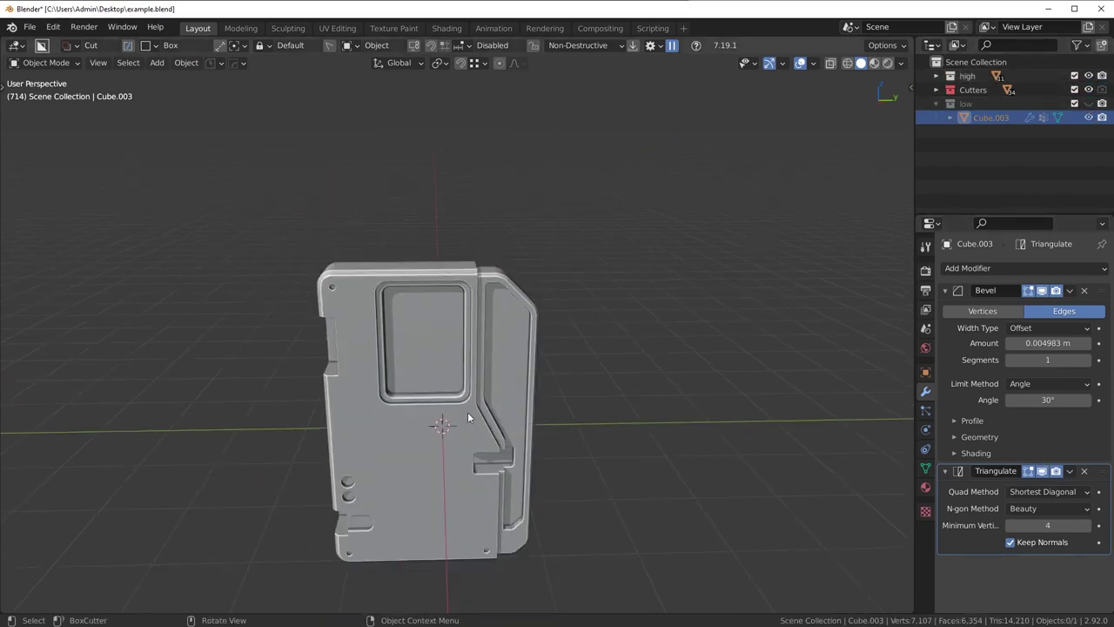
- Apply the high-poly panel's Boolean modifiers with HardOps Smart Apply, keeping the Bevel modifier live
{"action": "left_click", "coordinate": [471, 405]}
{"action": "key", "text": "q"}
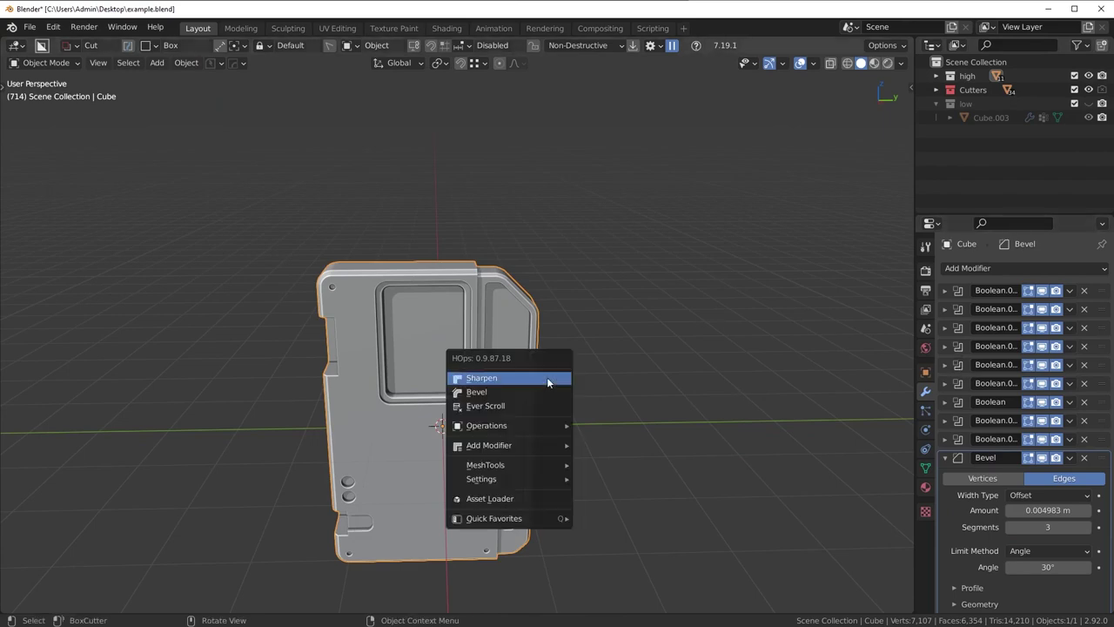
{"action": "mouse_move", "coordinate": [504, 425]}
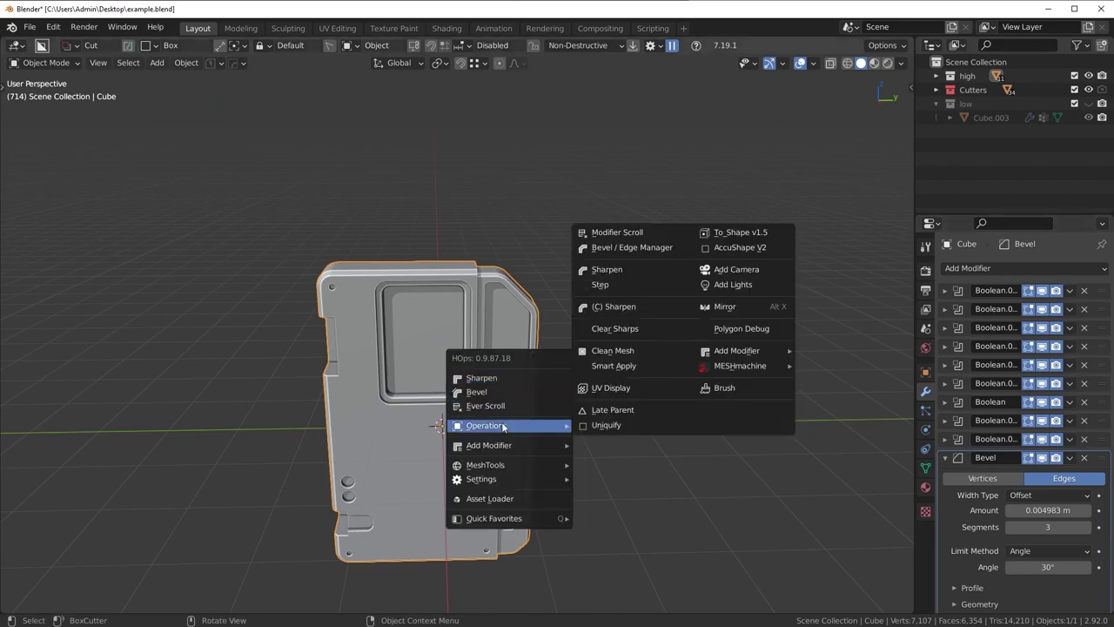
{"action": "left_click", "coordinate": [633, 366]}
{"action": "scroll", "coordinate": [522, 387], "scroll_direction": "up", "scroll_amount": 6}
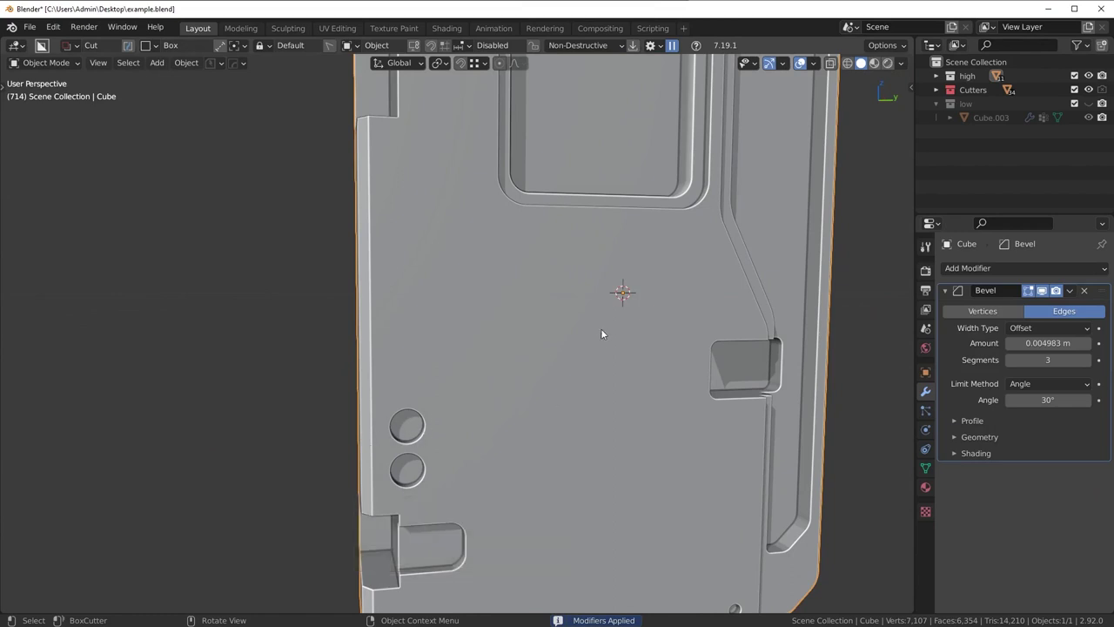
{"action": "scroll", "coordinate": [601, 329], "scroll_direction": "down", "scroll_amount": 6}
- Add a Triangulate modifier to the high-poly panel
{"action": "left_click", "coordinate": [973, 268]}
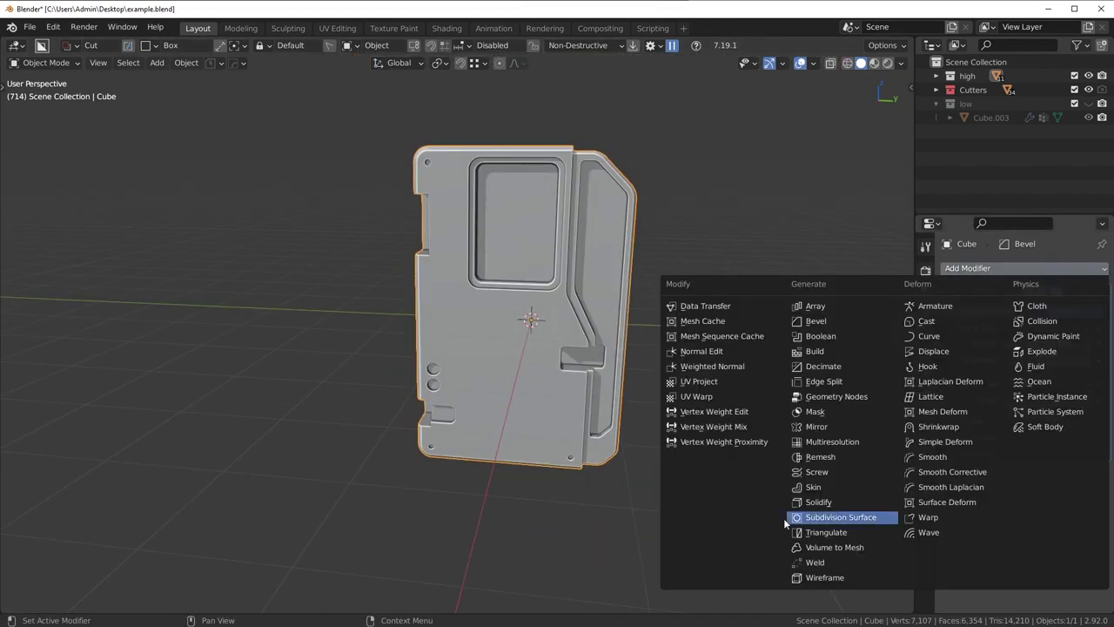
{"action": "left_click", "coordinate": [825, 532]}
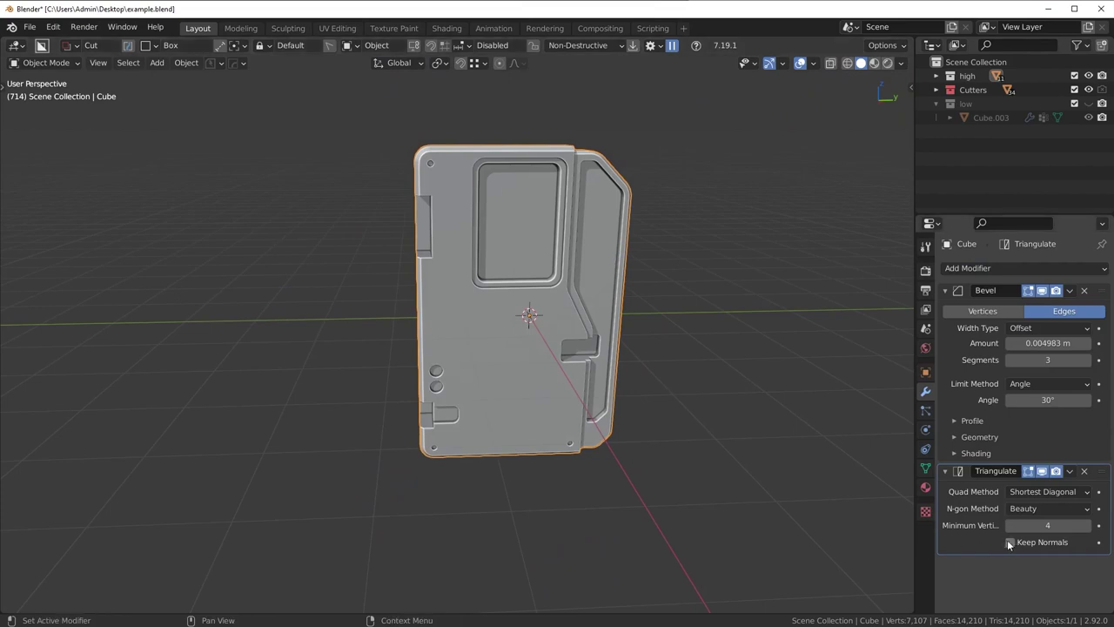
{"action": "middle_click_drag", "start_coordinate": [658, 387], "coordinate": [623, 326]}
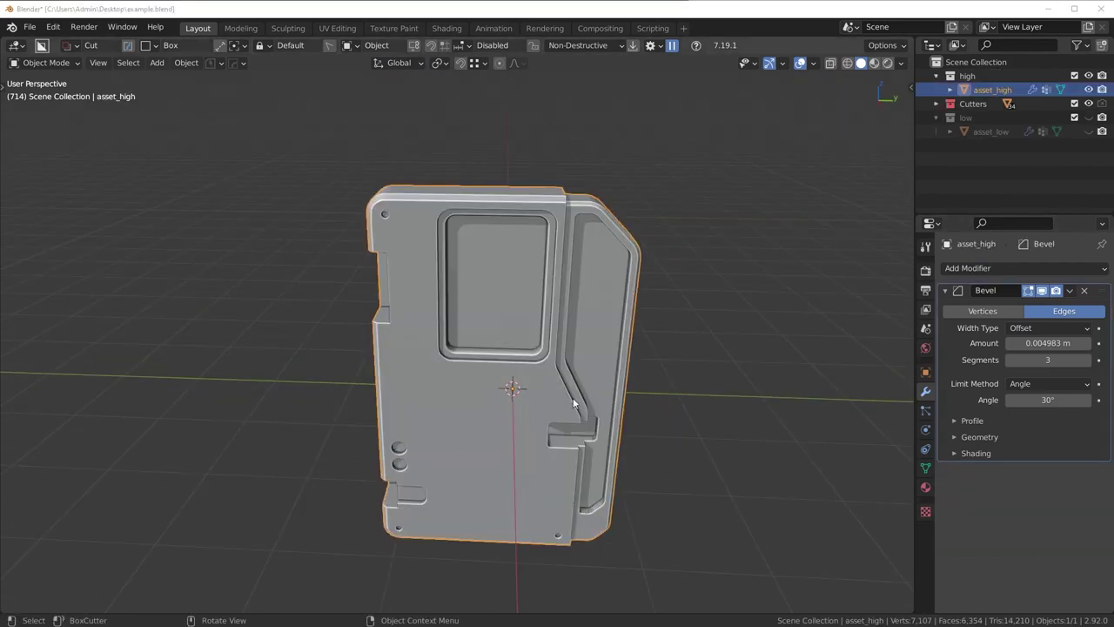
- Add a Triangulate modifier after the Bevel on asset_high and enable Keep Normals
{"action": "middle_click_drag", "start_coordinate": [571, 397], "coordinate": [581, 397]}
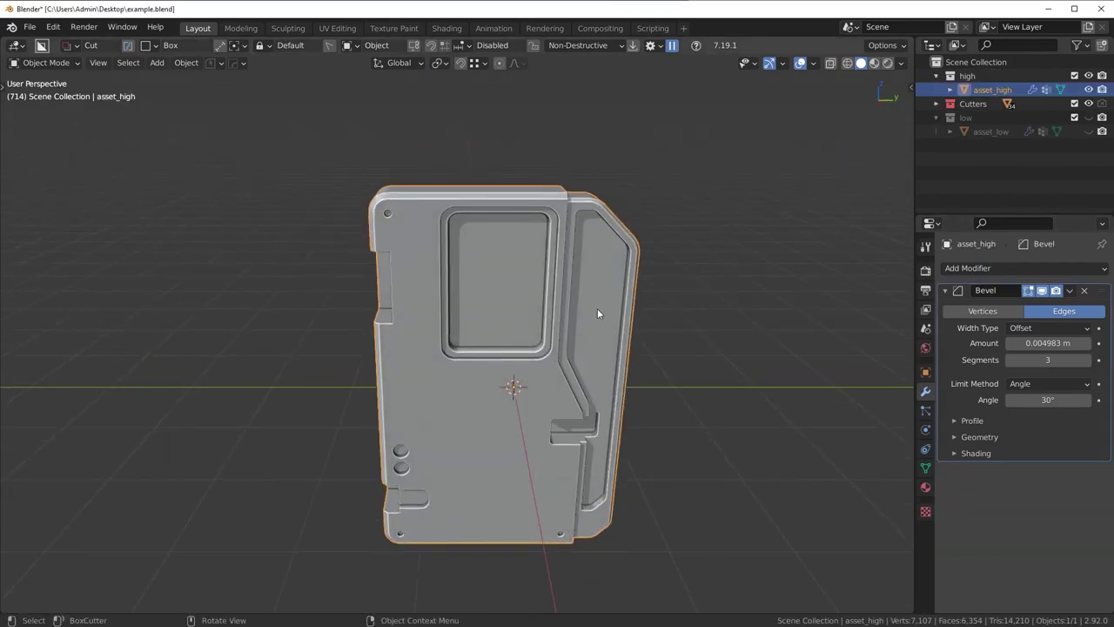
{"action": "left_click", "coordinate": [987, 270]}
{"action": "left_click", "coordinate": [821, 533]}
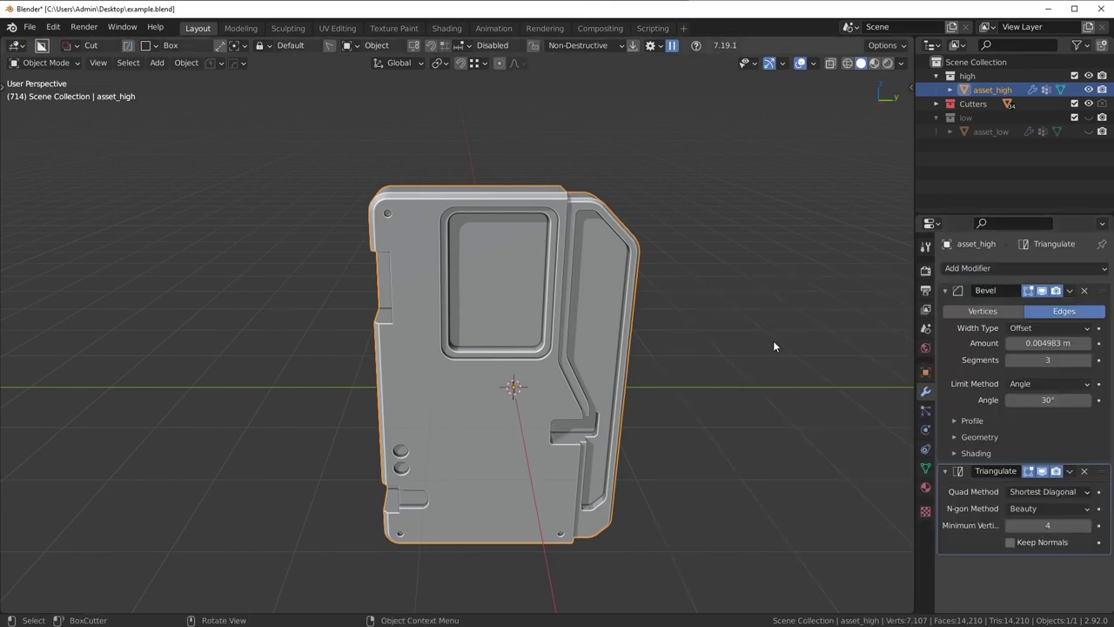
{"action": "middle_click_drag", "start_coordinate": [772, 340], "coordinate": [823, 303]}
{"action": "middle_click_drag", "start_coordinate": [804, 411], "coordinate": [936, 502]}
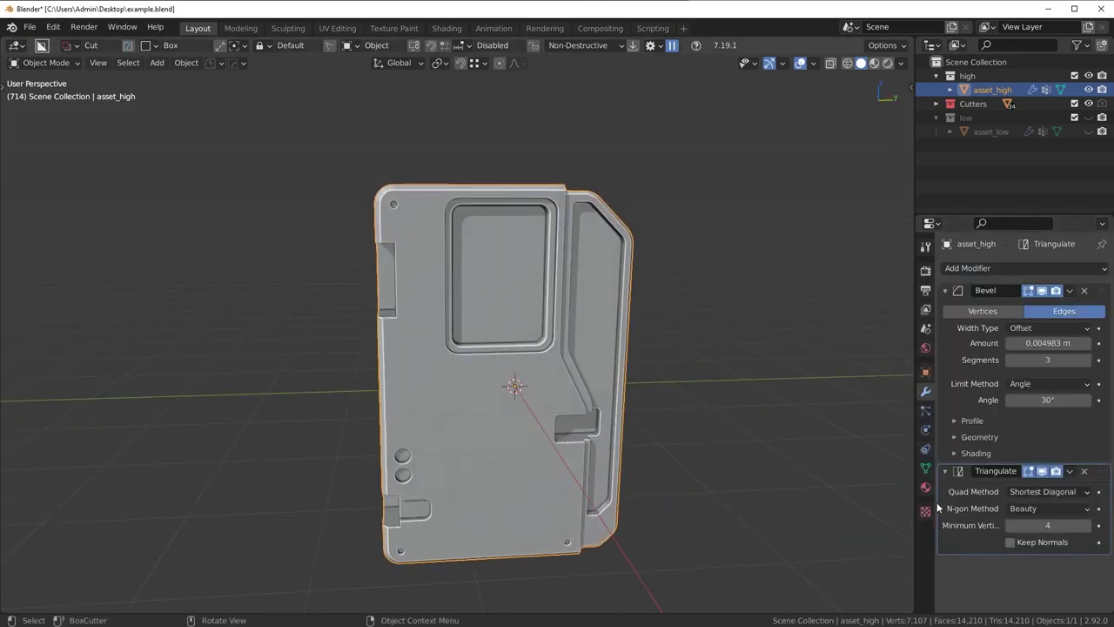
{"action": "left_click", "coordinate": [1009, 542]}
{"action": "middle_click_drag", "start_coordinate": [693, 313], "coordinate": [437, 302]}
{"action": "middle_click_drag", "start_coordinate": [585, 178], "coordinate": [601, 180]}
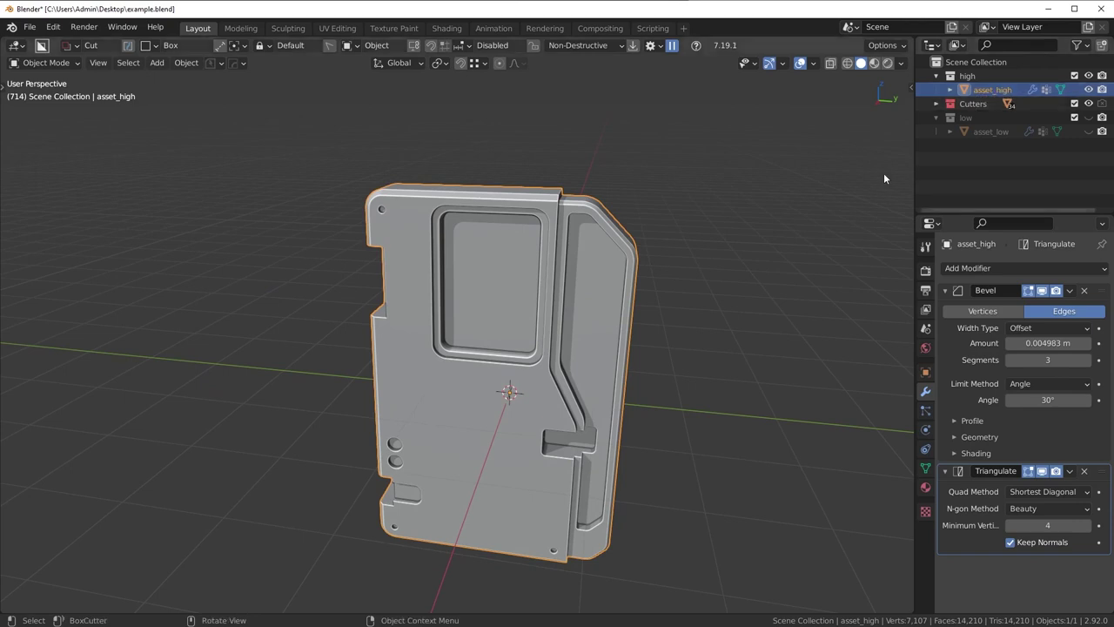
- Export asset_high as FBX, limited to selected objects, overwriting asset_high.fbx on the Desktop
{"action": "left_click", "coordinate": [29, 27]}
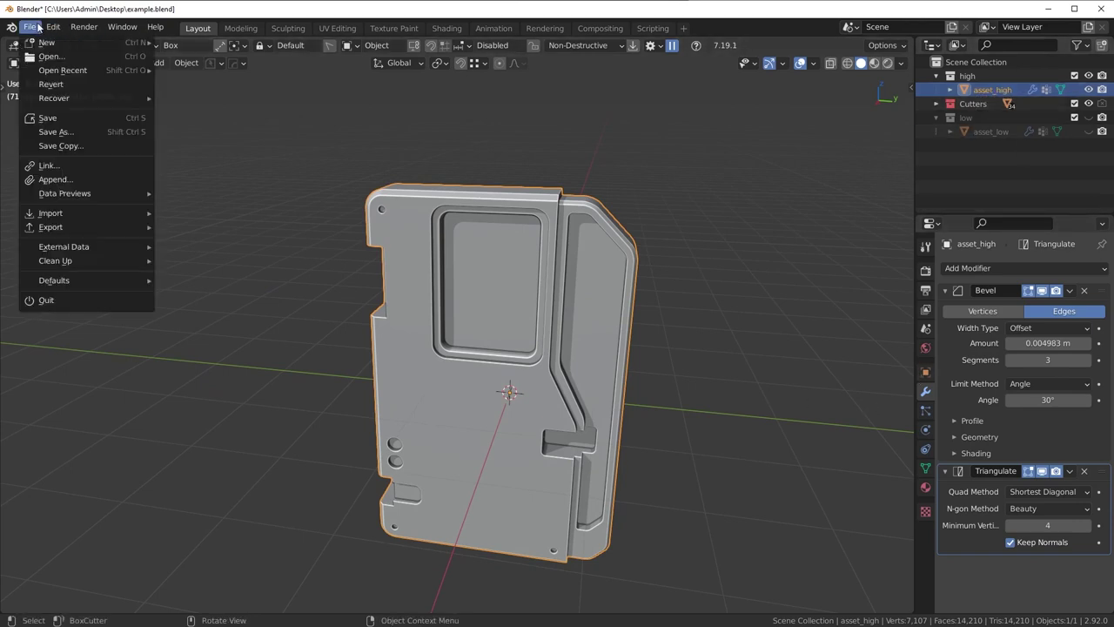
{"action": "mouse_move", "coordinate": [52, 227]}
{"action": "left_click", "coordinate": [204, 309]}
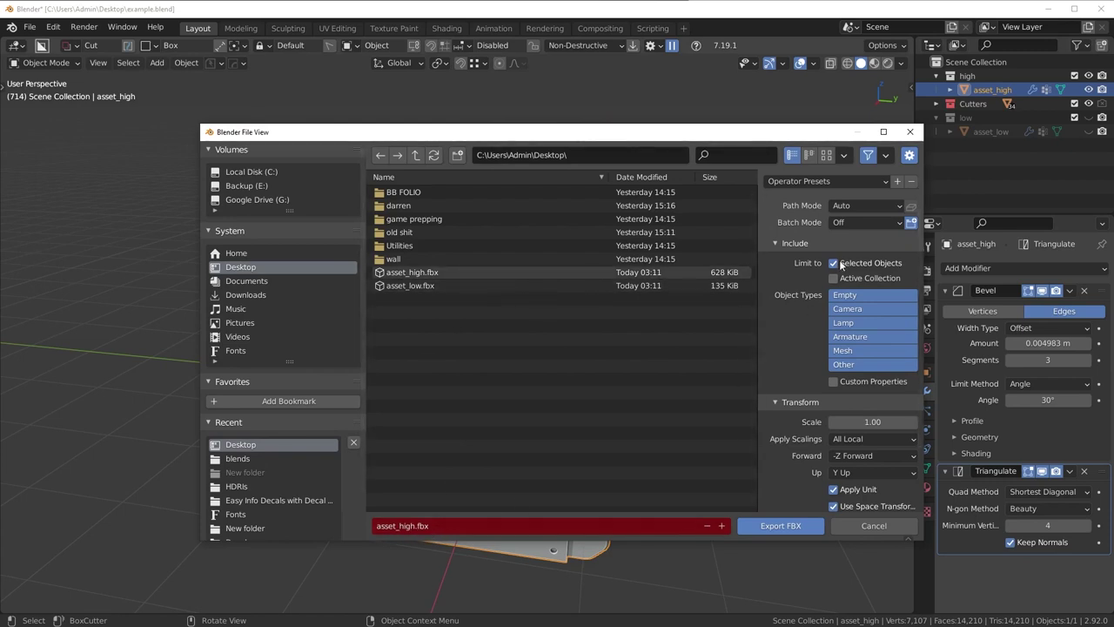
{"action": "double_click", "coordinate": [431, 276]}
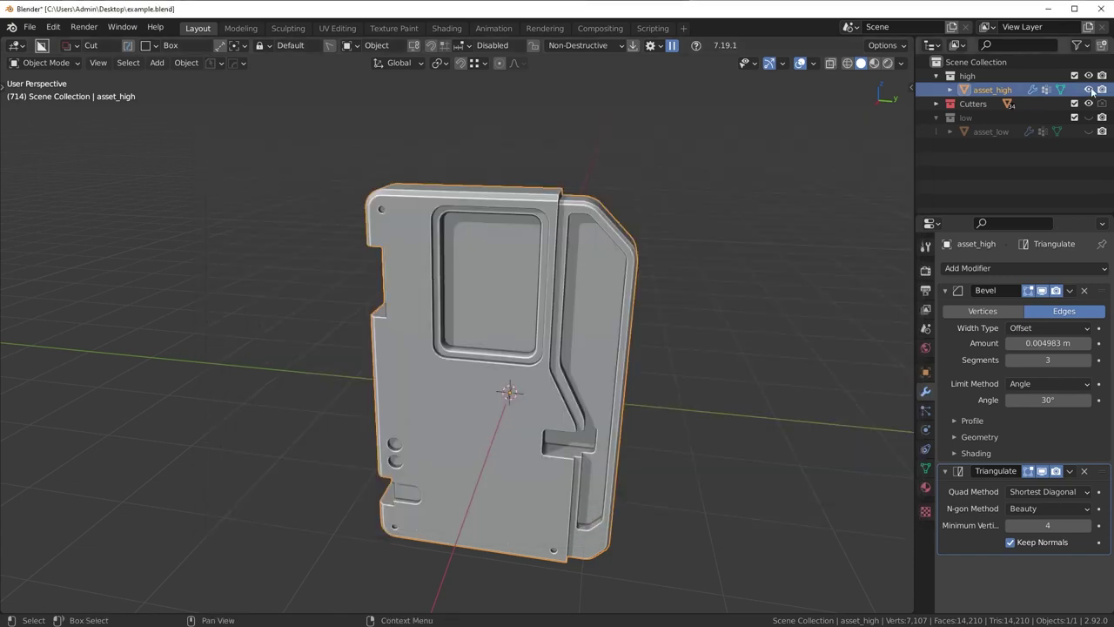
- Hide asset_high, and show and select asset_low
{"action": "left_click", "coordinate": [1090, 91]}
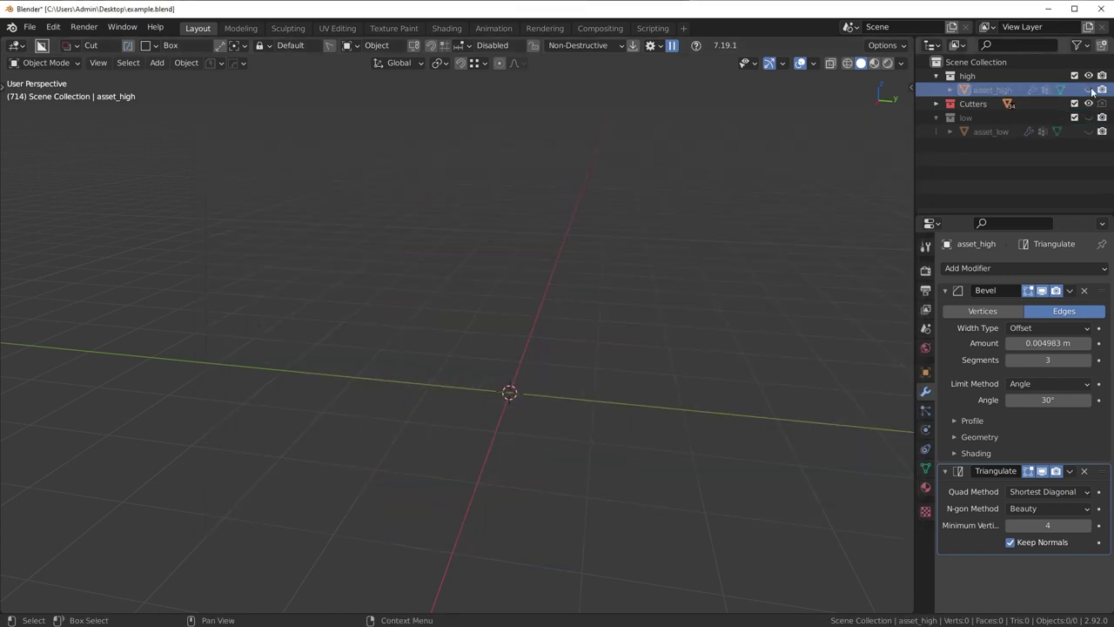
{"action": "left_click", "coordinate": [1088, 131]}
{"action": "left_click", "coordinate": [990, 131]}
{"action": "key", "text": "q"}
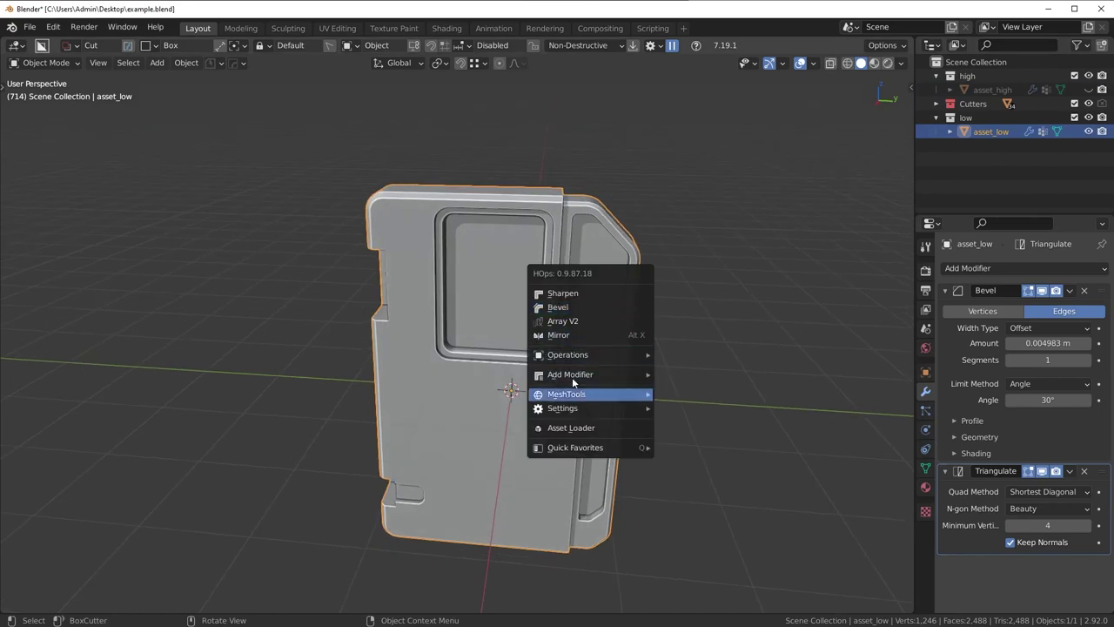
- Export asset_low as FBX, limited to selected objects, overwriting asset_low.fbx on the Desktop
{"action": "left_click", "coordinate": [30, 27]}
{"action": "mouse_move", "coordinate": [111, 227]}
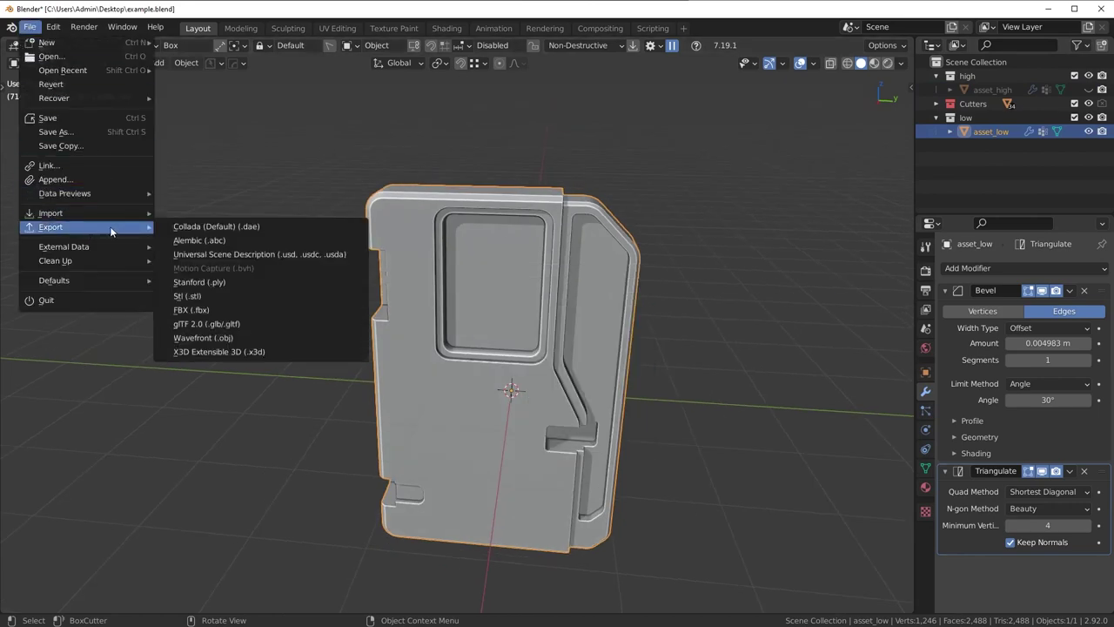
{"action": "left_click", "coordinate": [214, 311]}
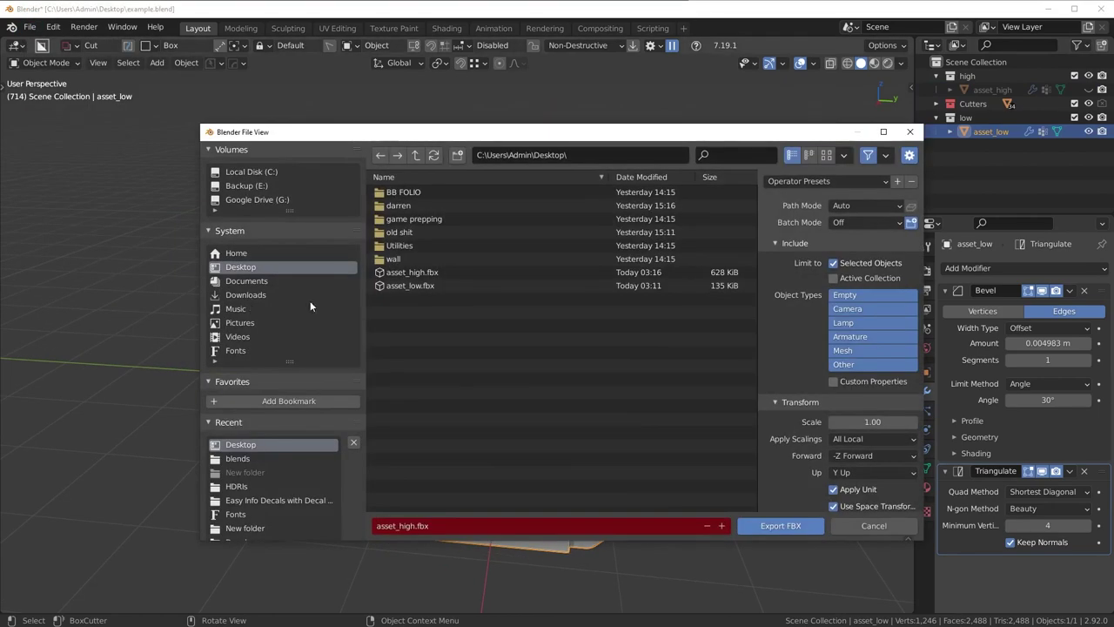
{"action": "double_click", "coordinate": [420, 285]}
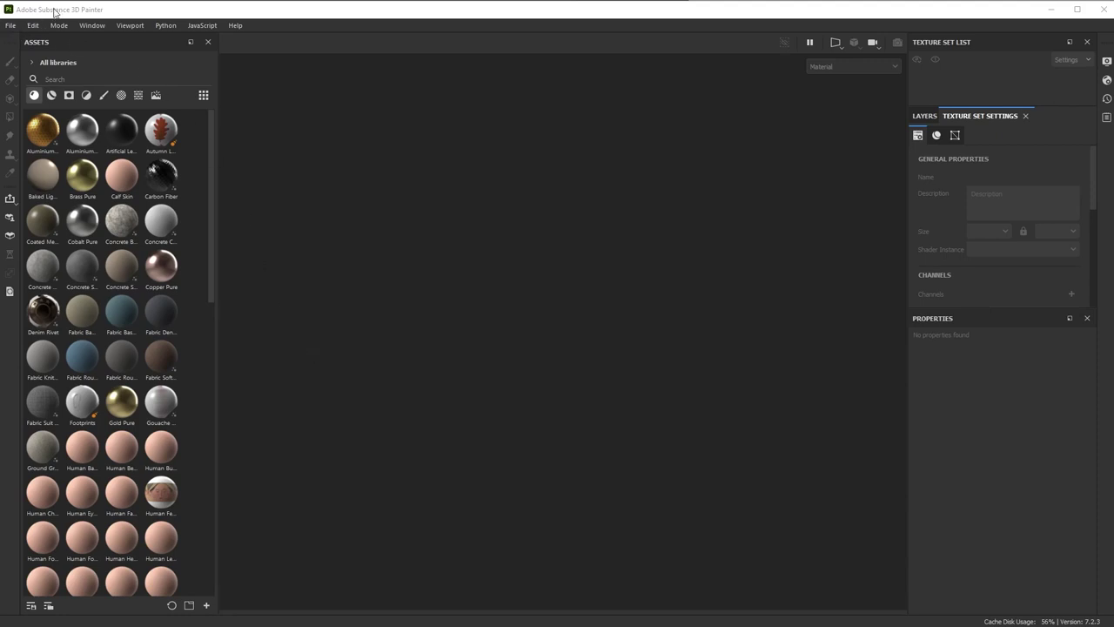
- Create a new project from asset_low.fbx on the Desktop with a document resolution of 4096
{"action": "left_click", "coordinate": [11, 25]}
{"action": "left_click", "coordinate": [19, 38]}
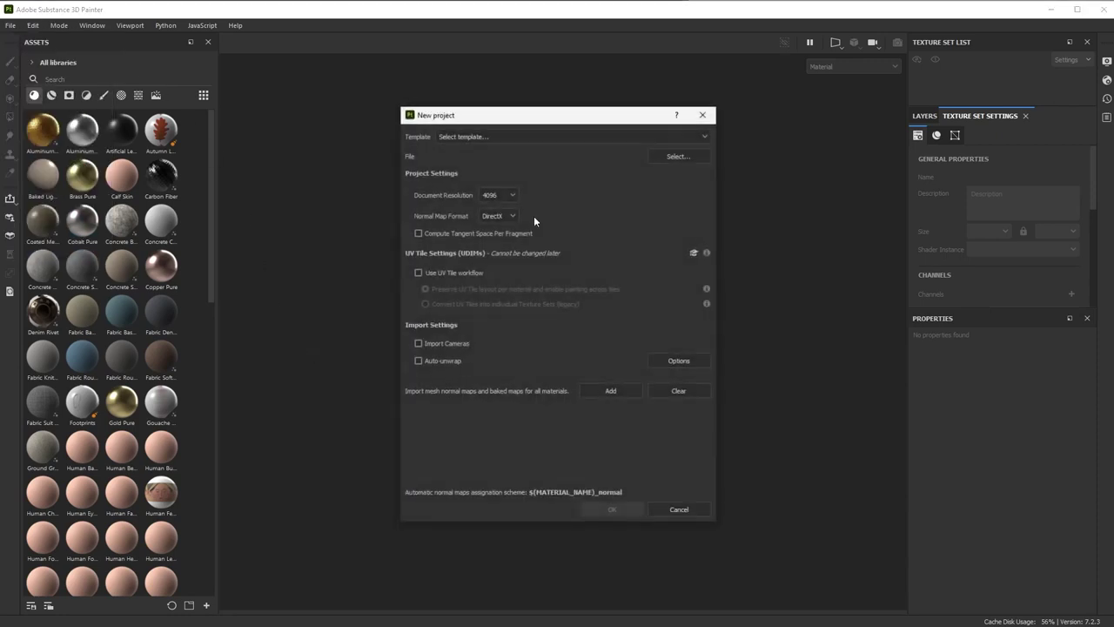
{"action": "left_click", "coordinate": [481, 195]}
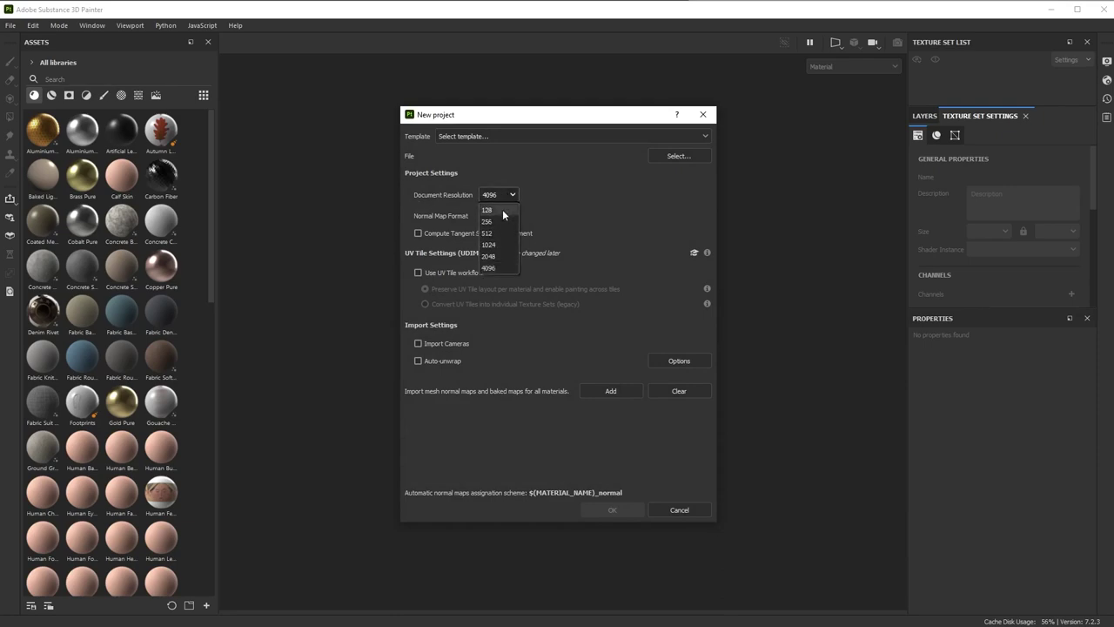
{"action": "left_click", "coordinate": [492, 266]}
{"action": "left_click", "coordinate": [682, 156]}
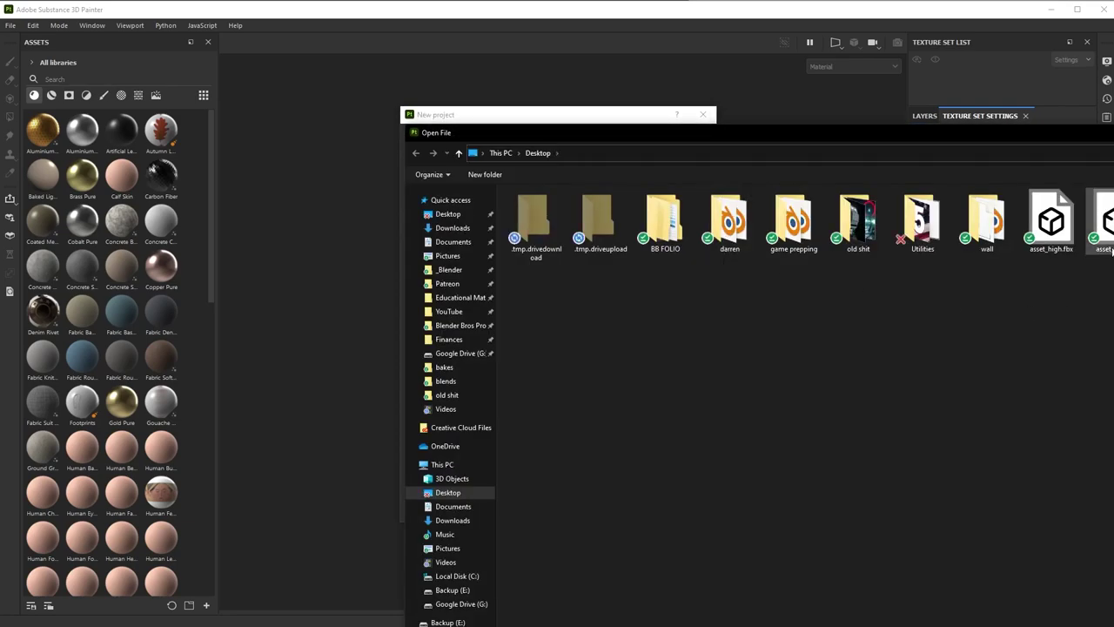
{"action": "double_click", "coordinate": [1104, 222]}
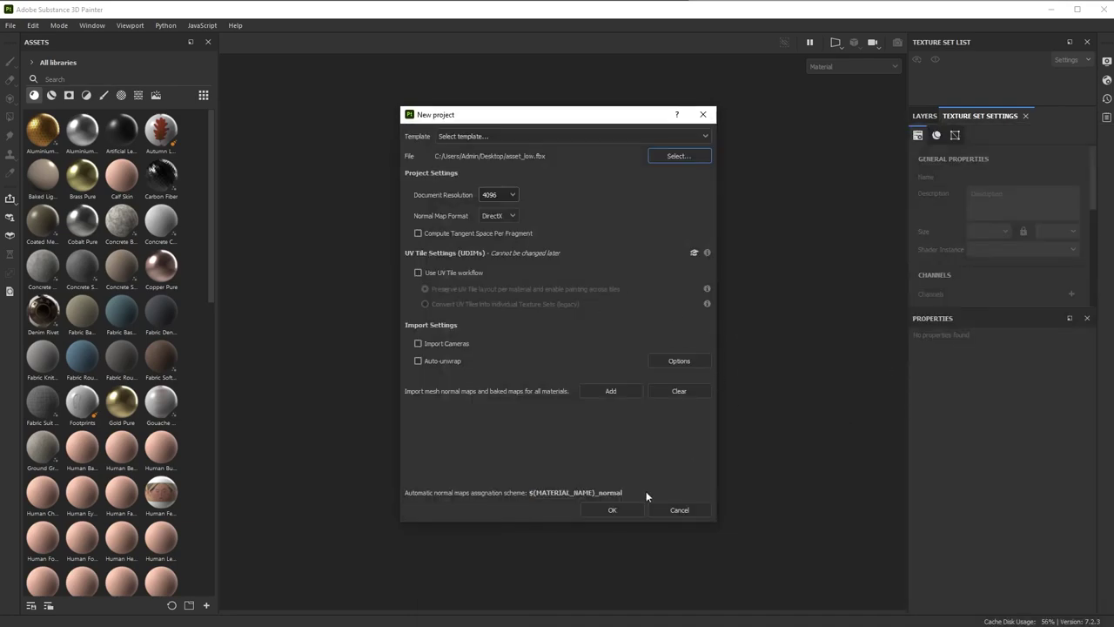
{"action": "left_click", "coordinate": [615, 510]}
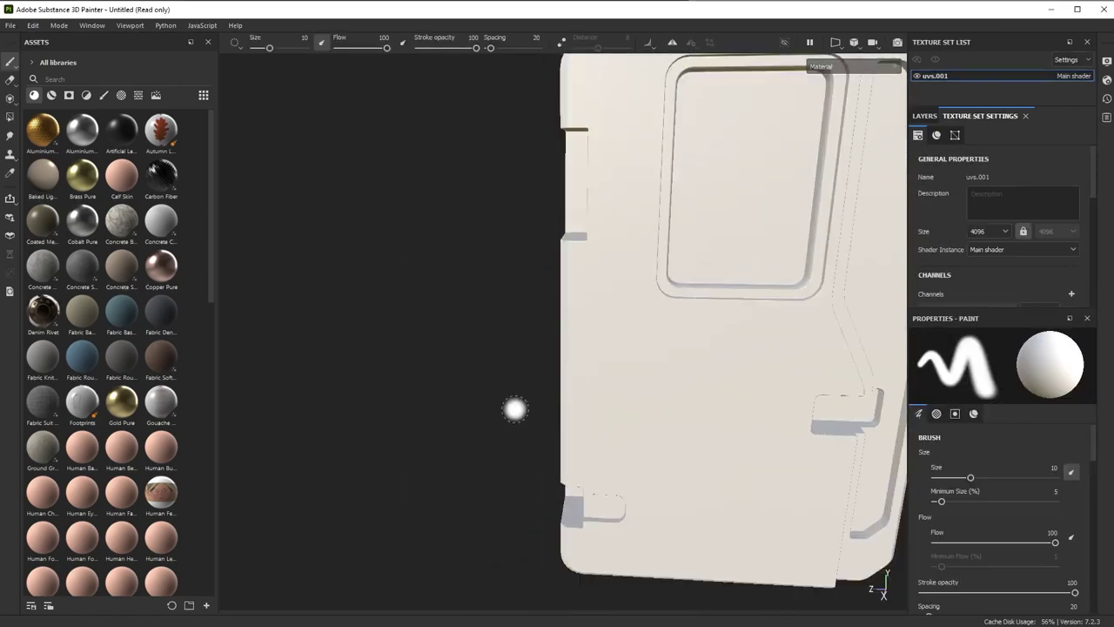
{"action": "mouse_move", "coordinate": [563, 376]}
{"action": "left_mouse_down", "text": "alt"}
{"action": "mouse_move", "coordinate": [569, 356]}
{"action": "mouse_move", "coordinate": [514, 356]}
{"action": "mouse_move", "coordinate": [604, 378]}
{"action": "left_mouse_up", "text": "alt"}
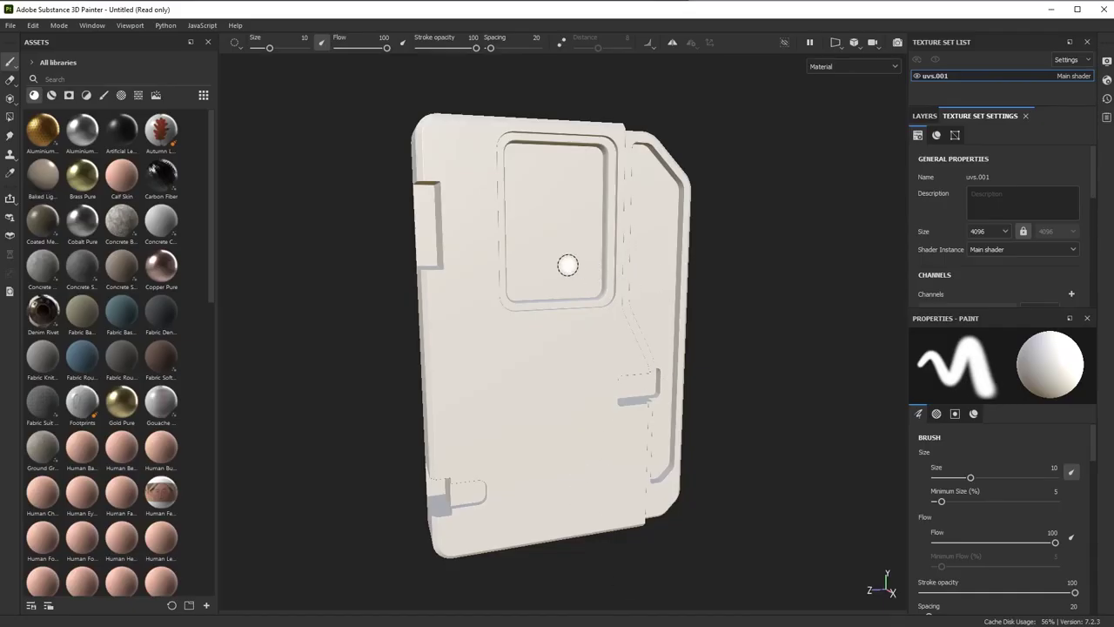
{"action": "mouse_move", "coordinate": [711, 271]}
{"action": "left_mouse_down", "text": "alt"}
{"action": "mouse_move", "coordinate": [714, 249]}
{"action": "mouse_move", "coordinate": [664, 271]}
{"action": "mouse_move", "coordinate": [706, 269]}
{"action": "mouse_move", "coordinate": [691, 273]}
{"action": "left_mouse_up", "text": "alt"}
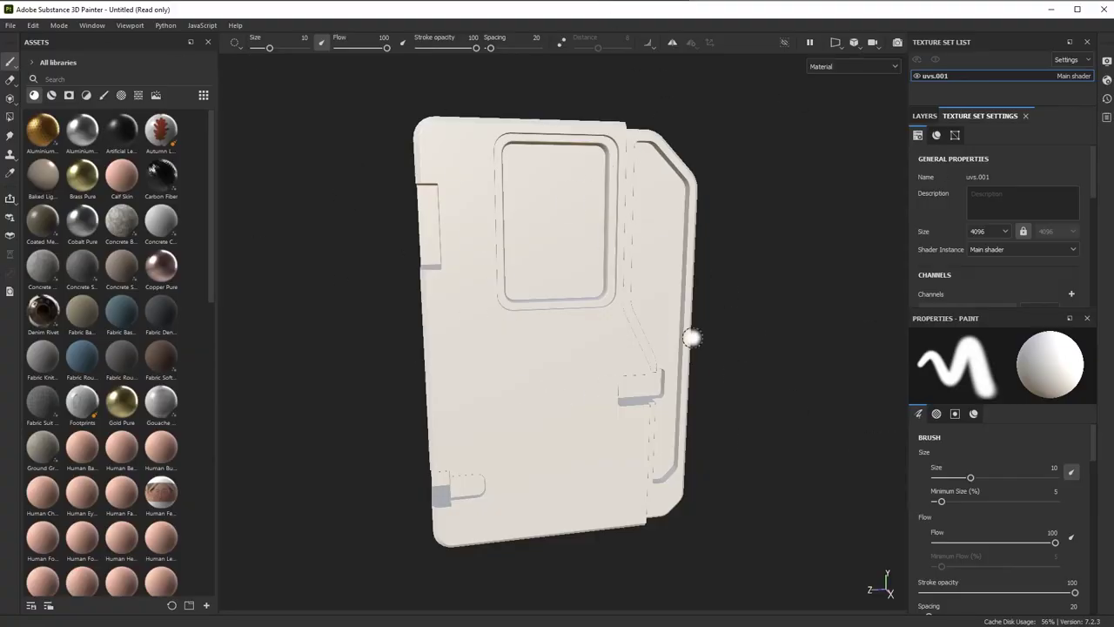
{"action": "left_click_drag", "start_coordinate": [691, 336], "coordinate": [647, 373], "text": "alt"}
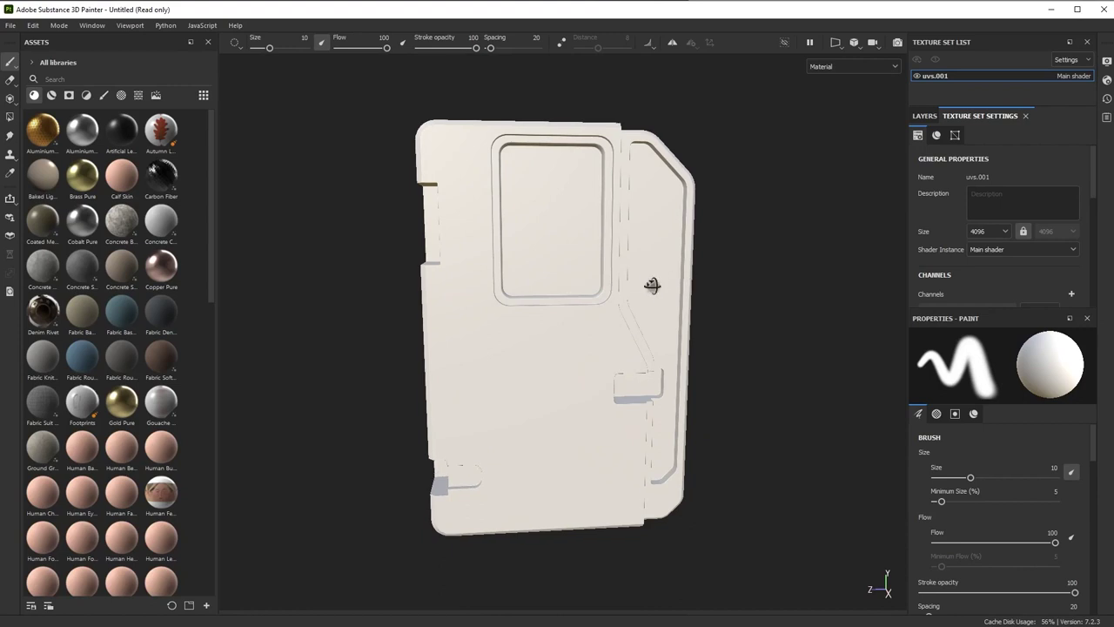
{"action": "left_click_drag", "start_coordinate": [656, 282], "coordinate": [659, 282], "text": "alt"}
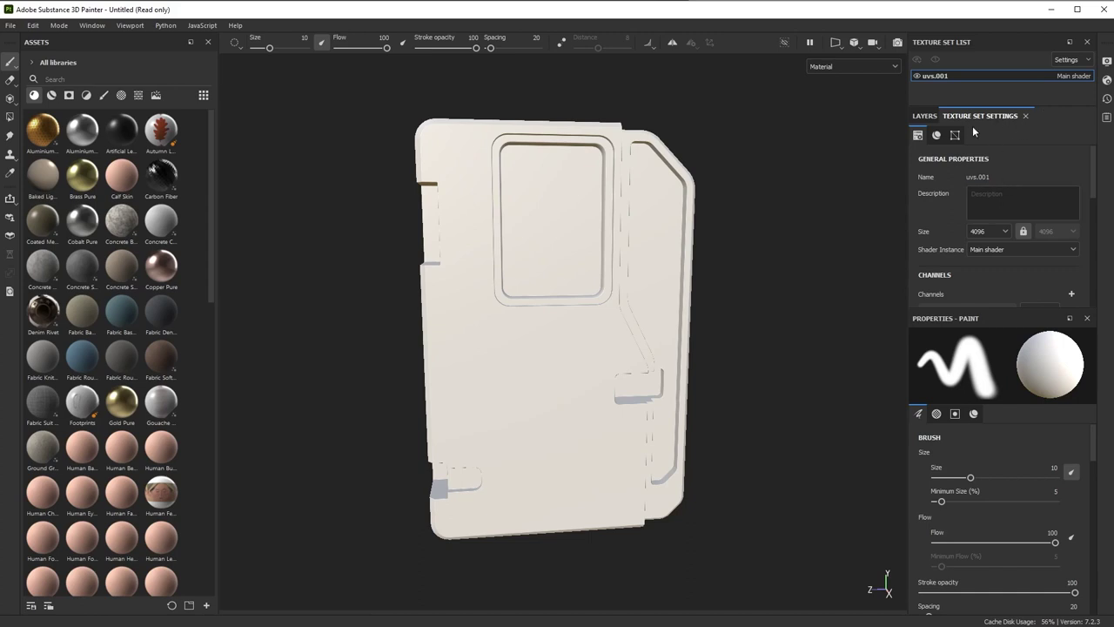
- Open the mesh map baking settings and exclude World space normal, ID, Position and Thickness from the bake
{"action": "scroll", "coordinate": [1034, 215], "scroll_direction": "down", "scroll_amount": 5}
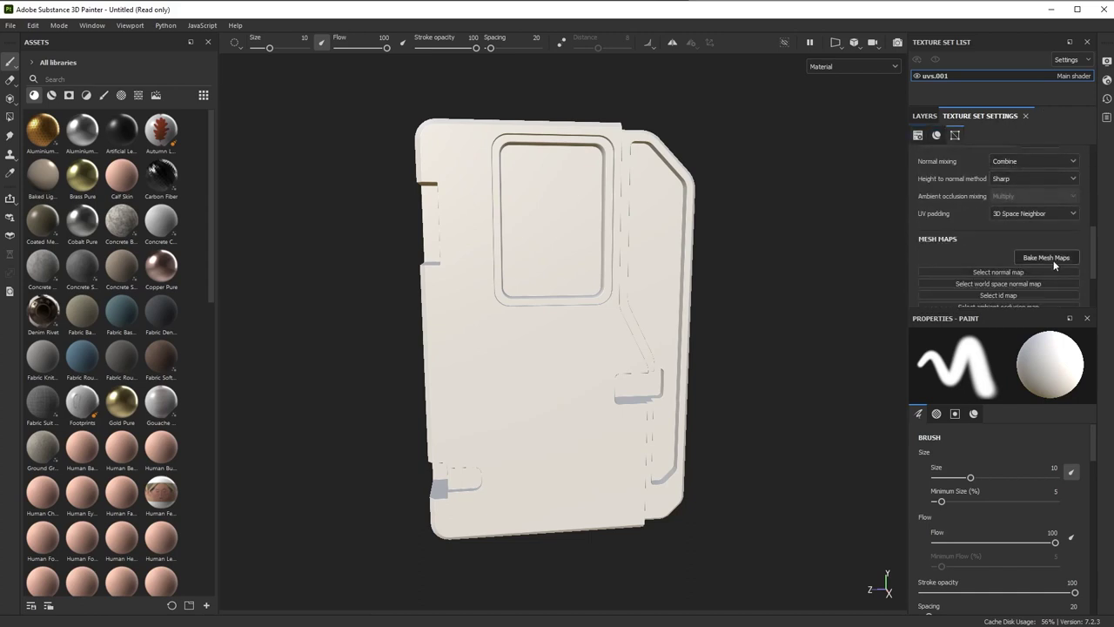
{"action": "left_click", "coordinate": [1049, 258]}
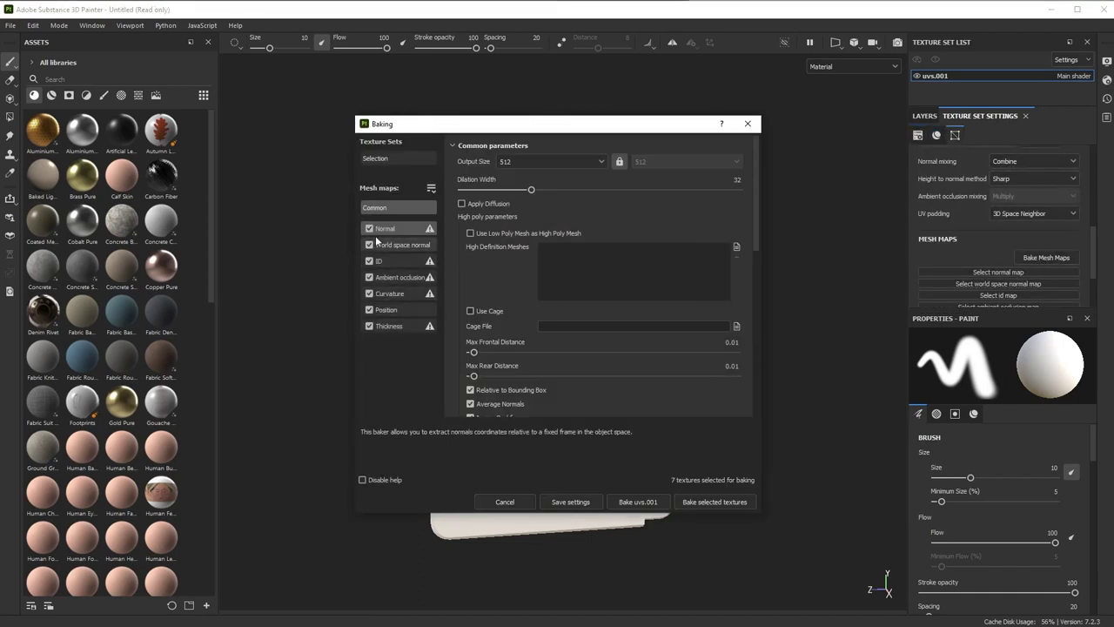
{"action": "left_click", "coordinate": [369, 245]}
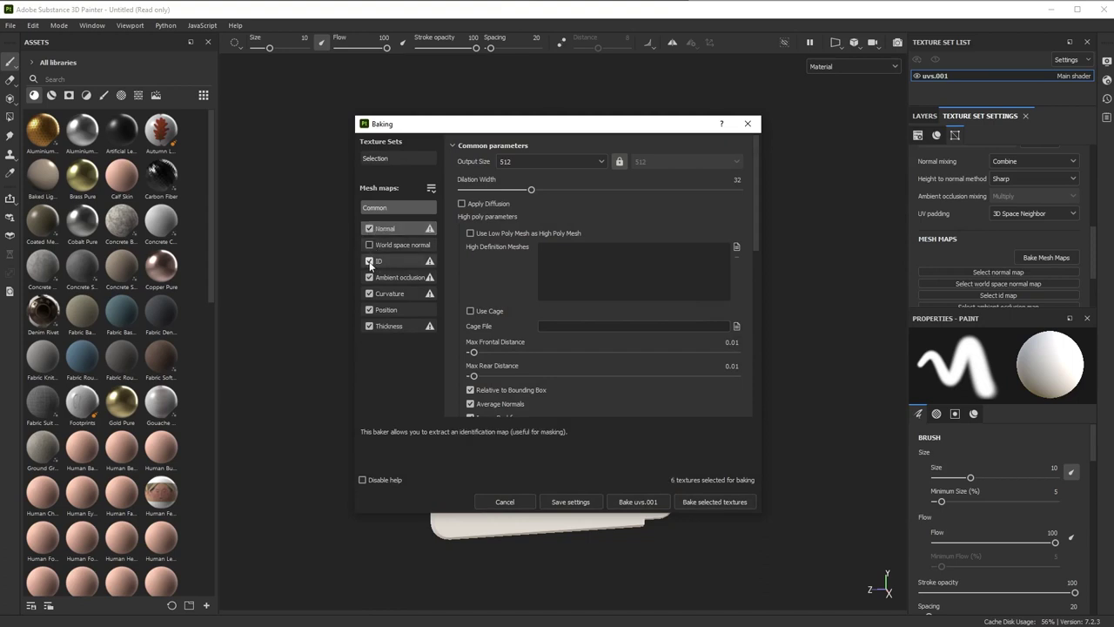
{"action": "left_click", "coordinate": [369, 261]}
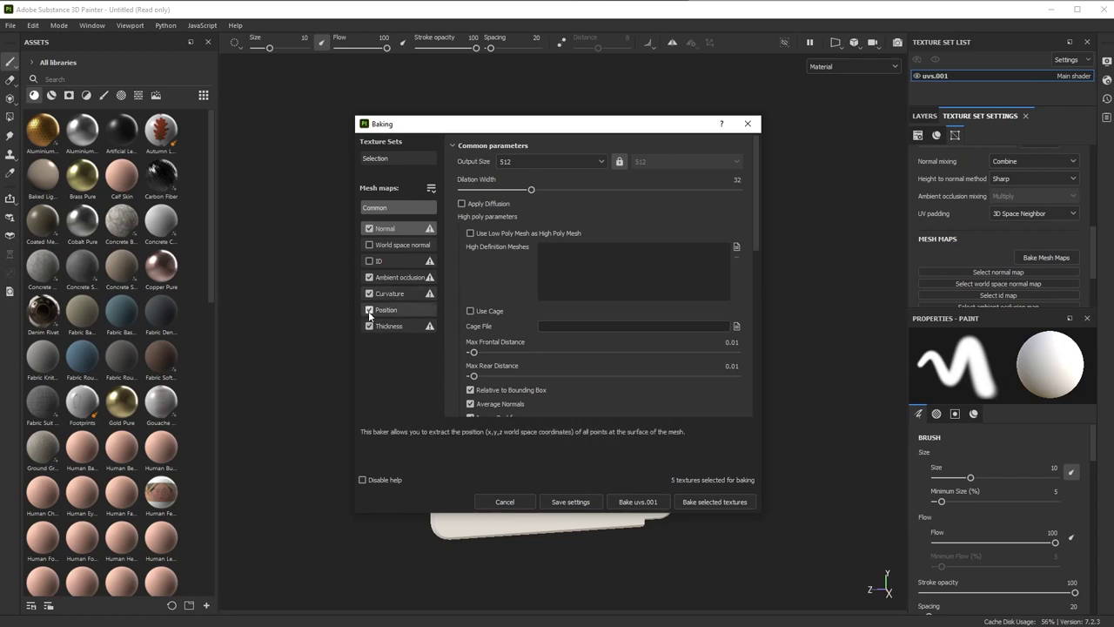
{"action": "left_click", "coordinate": [369, 311]}
{"action": "left_click", "coordinate": [369, 325]}
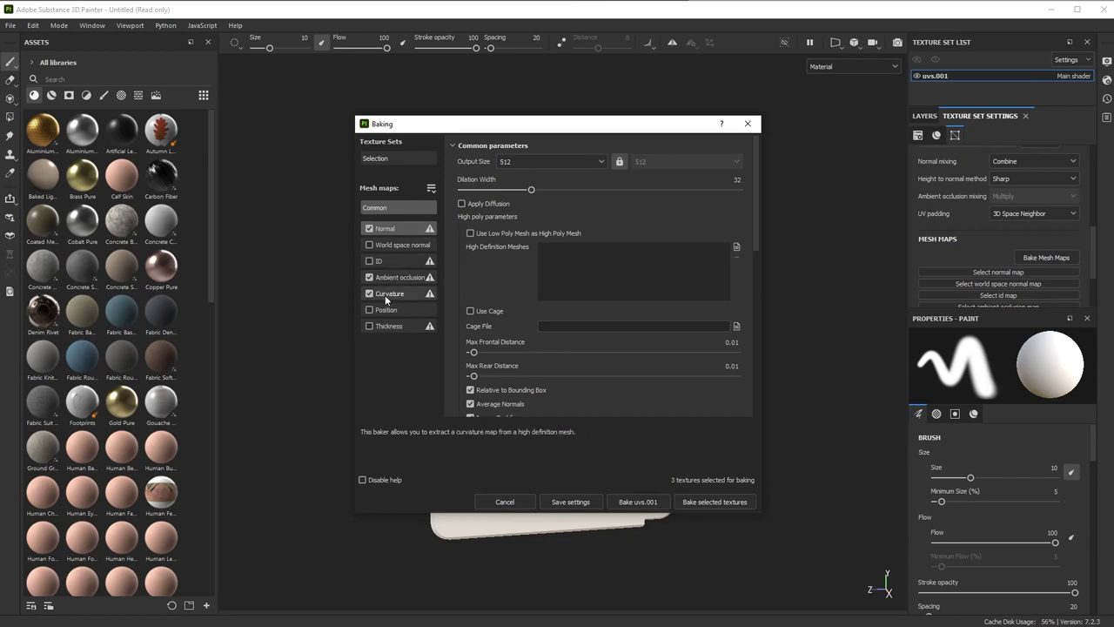
- Bake the selected mesh maps at an output size of 4096, using asset_high.fbx from the Desktop as the high definition mesh
{"action": "left_click", "coordinate": [518, 162]}
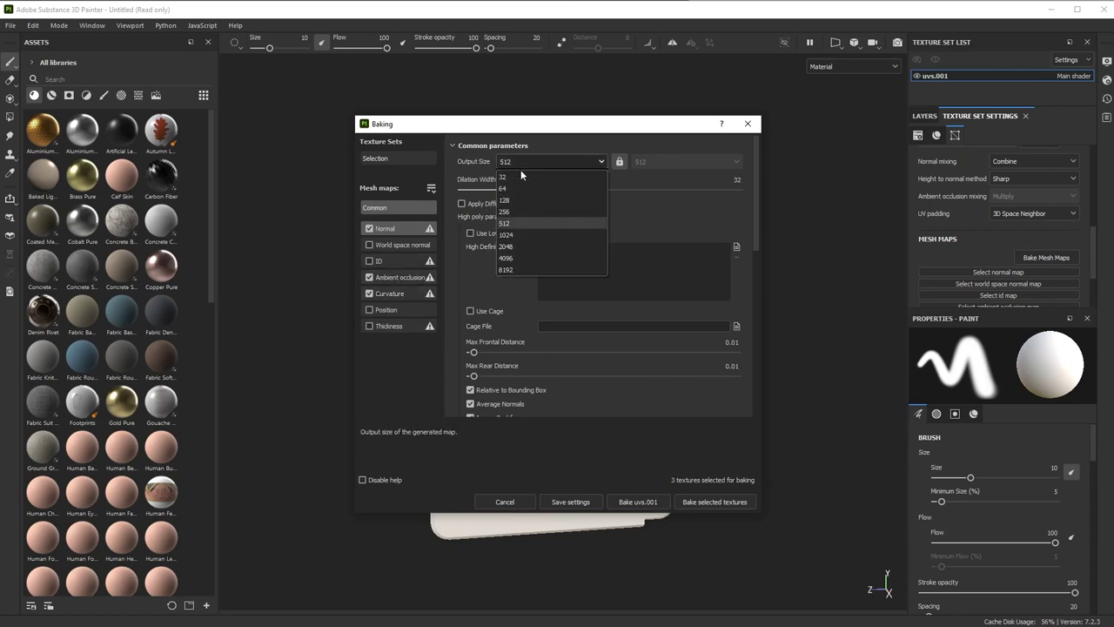
{"action": "left_click", "coordinate": [517, 257]}
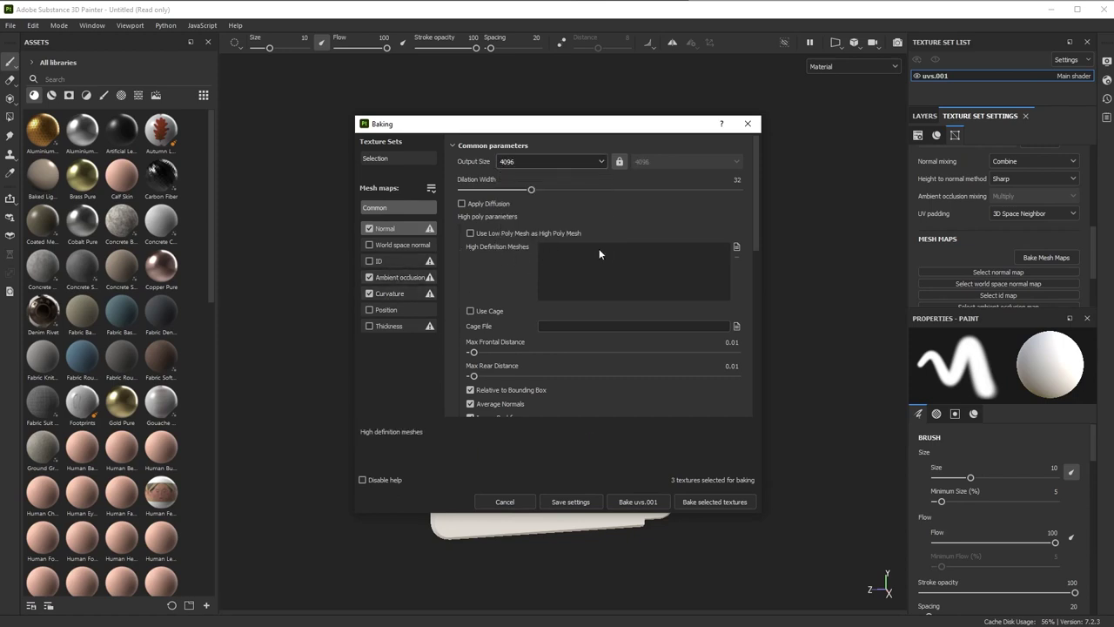
{"action": "left_click", "coordinate": [736, 247]}
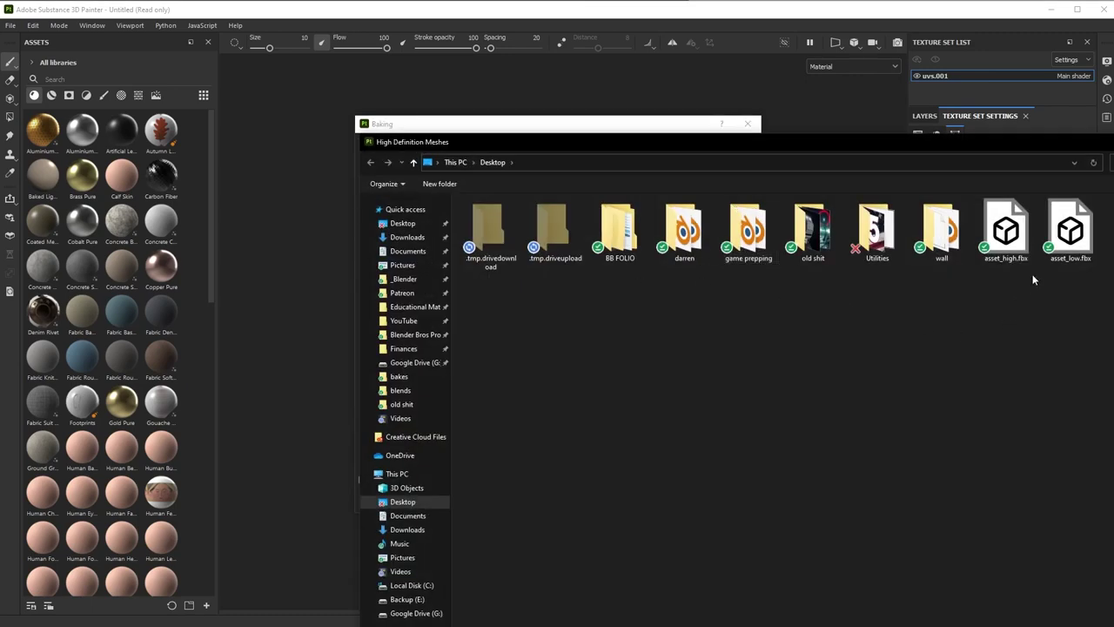
{"action": "double_click", "coordinate": [1003, 226]}
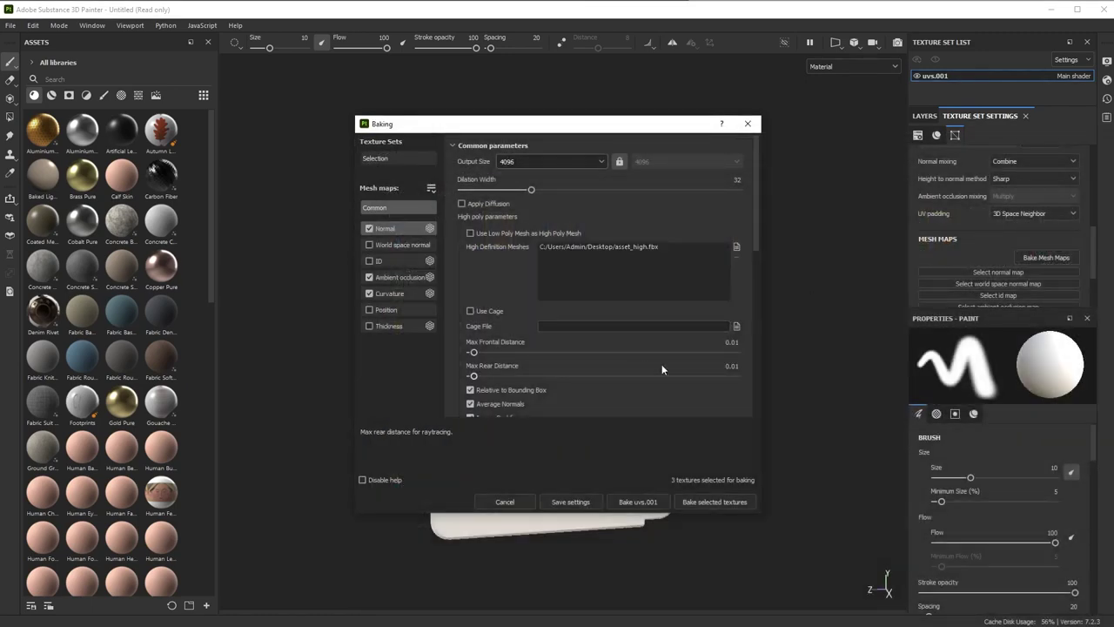
{"action": "left_click", "coordinate": [715, 502]}
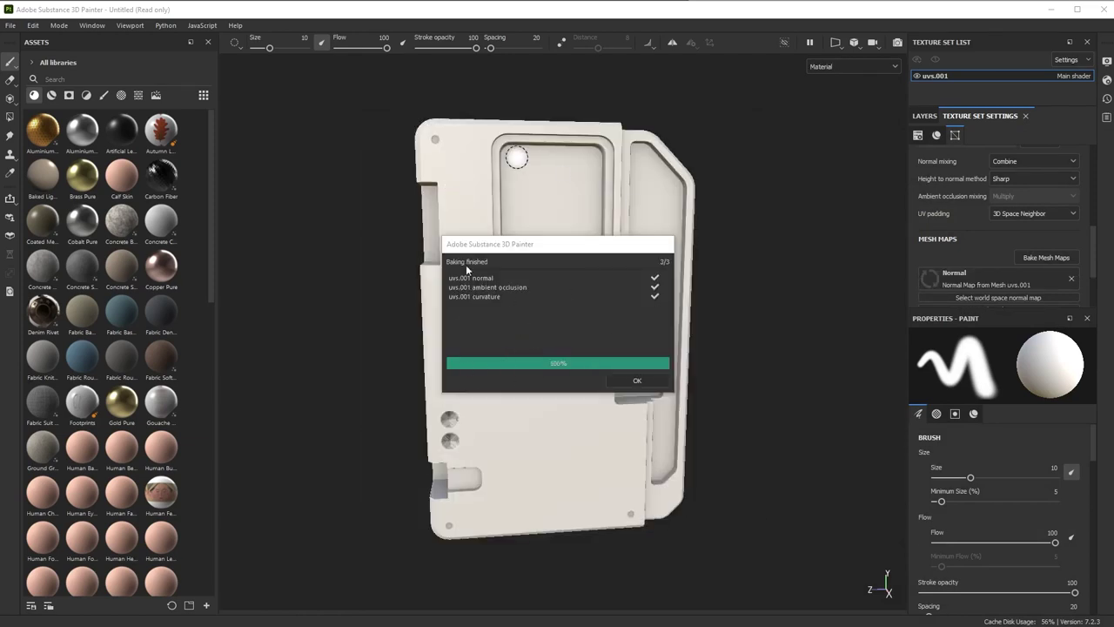
{"action": "left_click", "coordinate": [637, 381]}
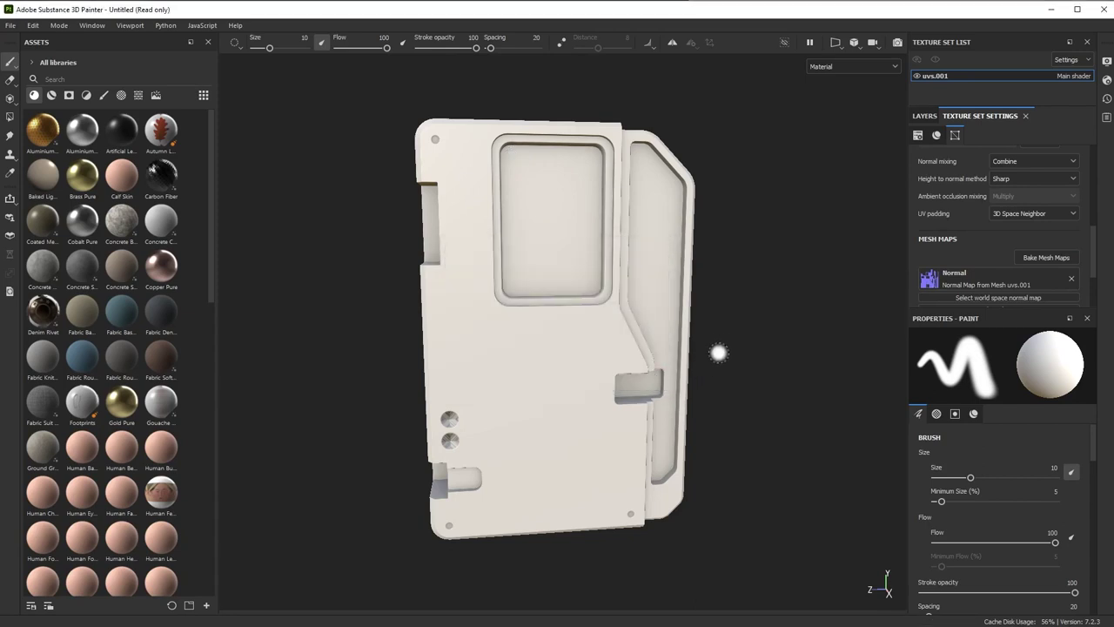
- Examine the baked door panel, looking closely at the shading of the two circular recesses near its lower corner
{"action": "mouse_move", "coordinate": [719, 354]}
{"action": "left_mouse_down", "text": "alt"}
{"action": "mouse_move", "coordinate": [536, 323]}
{"action": "mouse_move", "coordinate": [679, 308]}
{"action": "mouse_move", "coordinate": [486, 183]}
{"action": "mouse_move", "coordinate": [462, 218]}
{"action": "mouse_move", "coordinate": [442, 149]}
{"action": "left_mouse_up", "text": "alt"}
{"action": "left_click_drag", "start_coordinate": [589, 496], "coordinate": [586, 442], "text": "alt"}
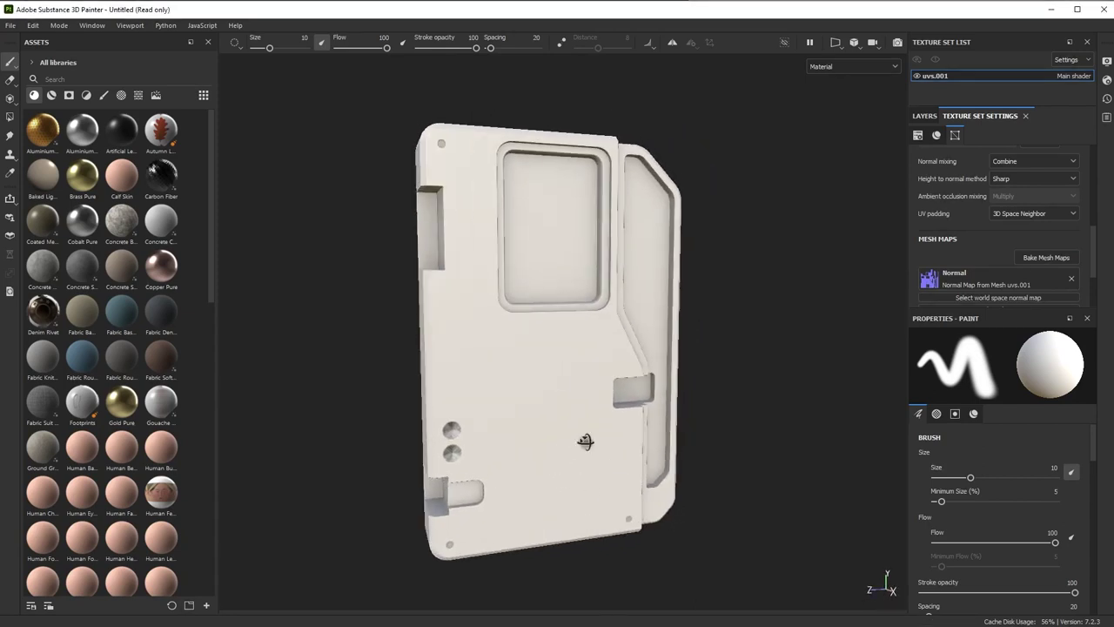
{"action": "middle_click_drag", "start_coordinate": [527, 453], "coordinate": [669, 357], "text": "alt"}
{"action": "scroll", "coordinate": [638, 388], "scroll_direction": "up", "scroll_amount": 6}
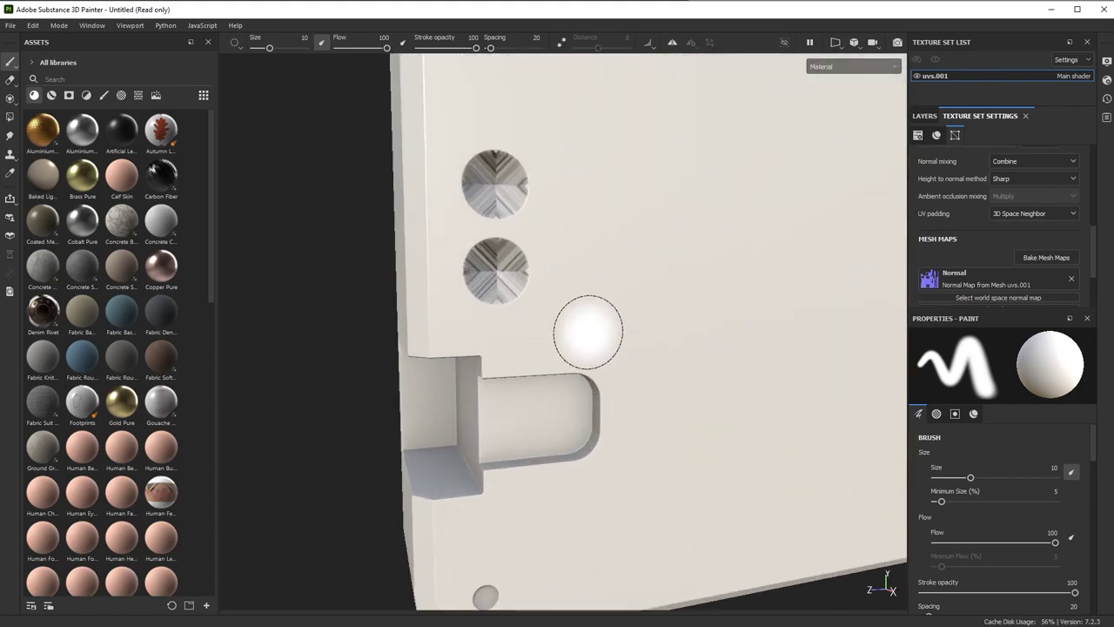
{"action": "left_click_drag", "start_coordinate": [587, 332], "coordinate": [557, 288], "text": "alt+shift"}
{"action": "middle_click_drag", "start_coordinate": [557, 288], "coordinate": [617, 373], "text": "alt"}
{"action": "scroll", "coordinate": [584, 357], "scroll_direction": "up", "scroll_amount": 3}
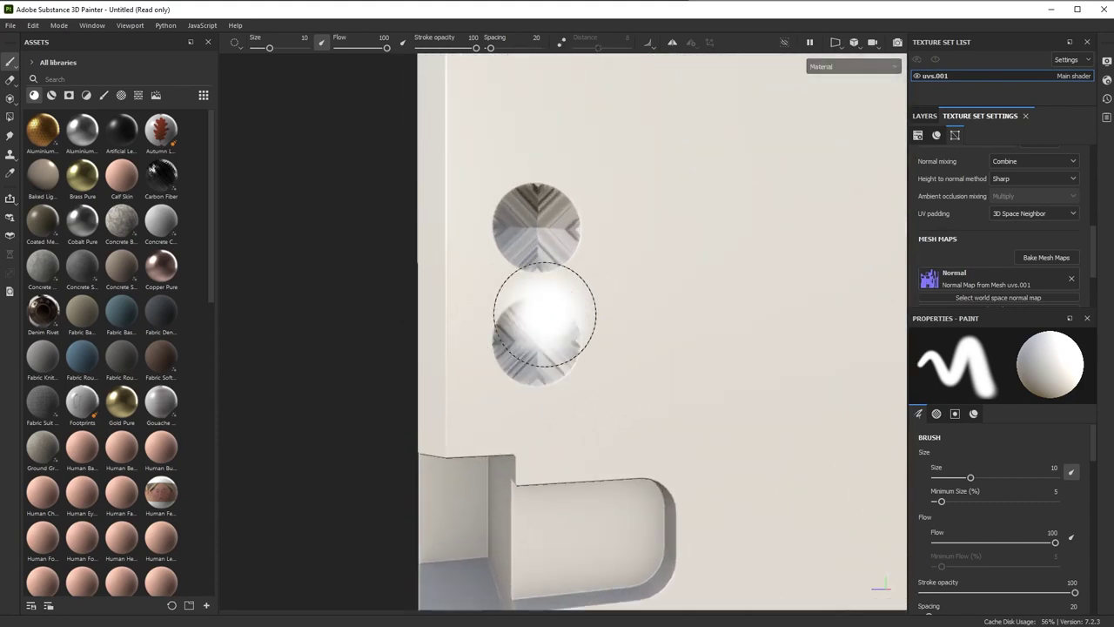
{"action": "scroll", "coordinate": [615, 391], "scroll_direction": "down", "scroll_amount": 2}
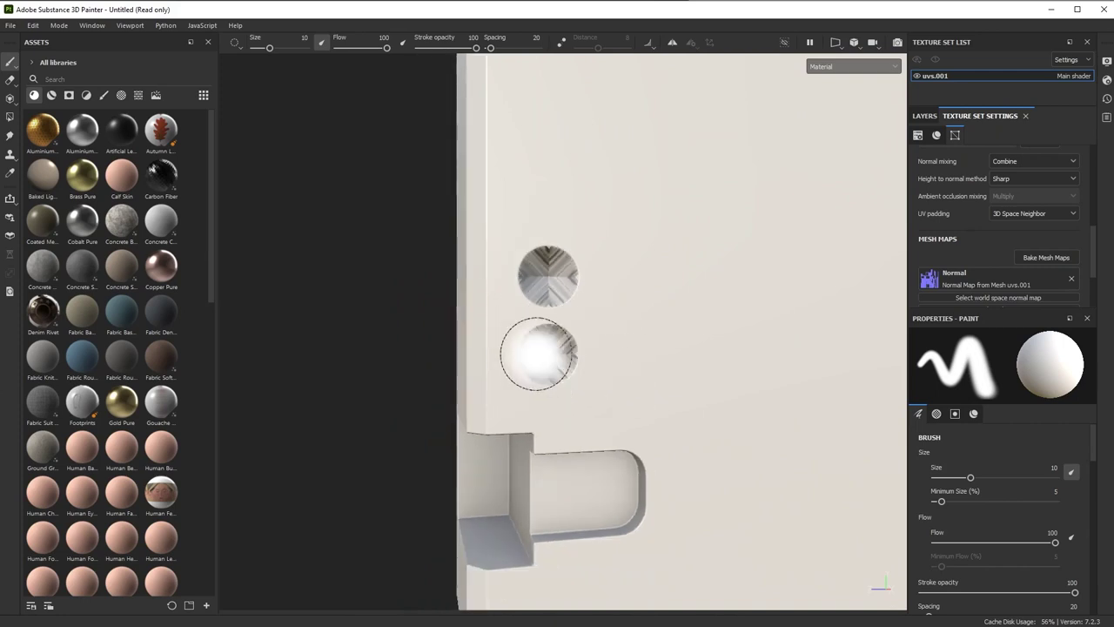
{"action": "scroll", "coordinate": [590, 381], "scroll_direction": "down", "scroll_amount": 2}
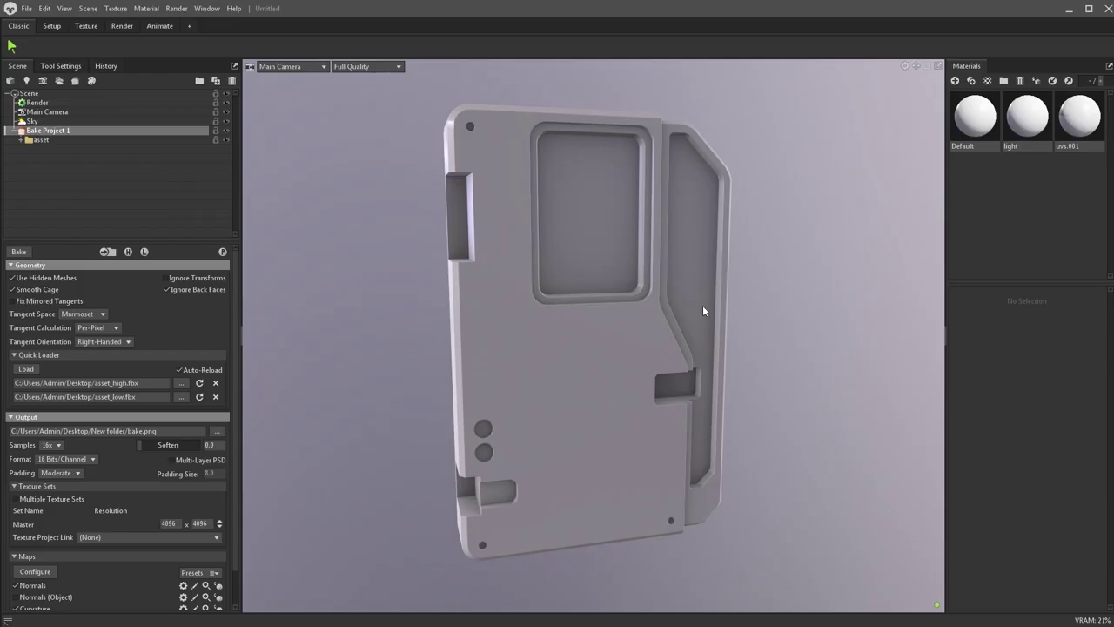
- Switch to Marmoset Toolbag and examine the same door panel's bake for comparison, including the two circular recesses
{"action": "left_click_drag", "start_coordinate": [704, 310], "coordinate": [664, 327]}
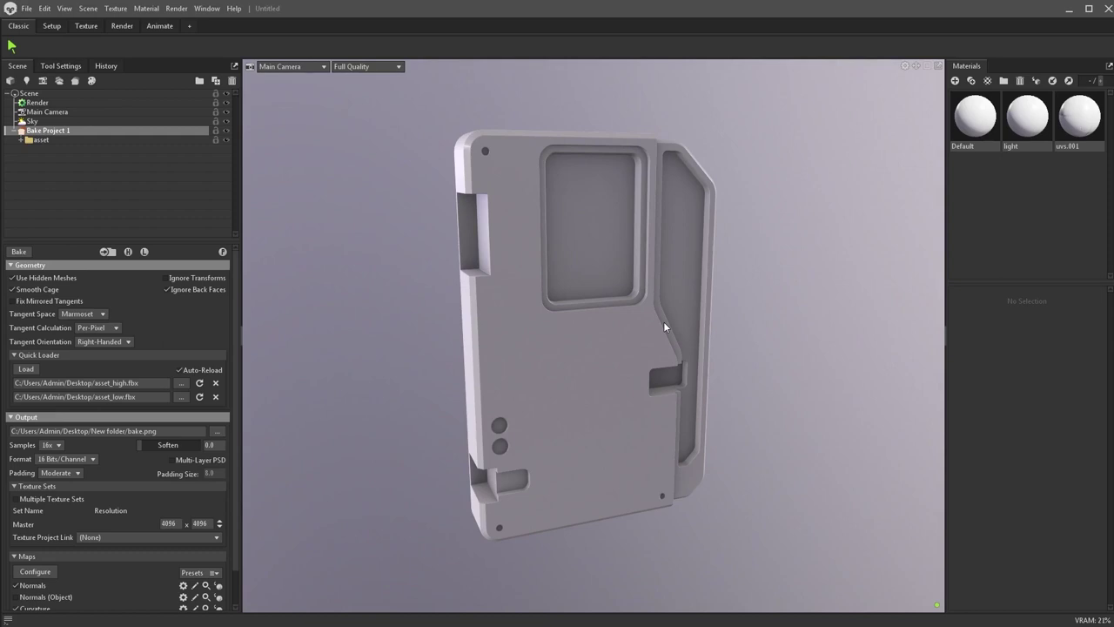
{"action": "left_click_drag", "start_coordinate": [600, 338], "coordinate": [670, 354]}
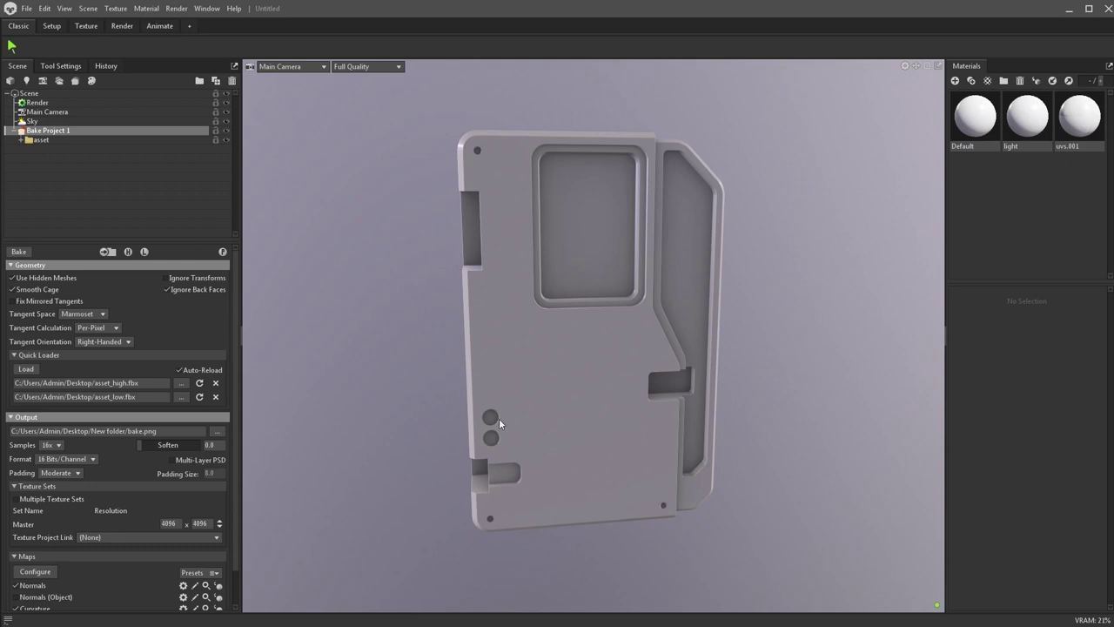
{"action": "mouse_move", "coordinate": [553, 407]}
{"action": "left_mouse_down"}
{"action": "mouse_move", "coordinate": [617, 403]}
{"action": "mouse_move", "coordinate": [548, 392]}
{"action": "left_mouse_up"}
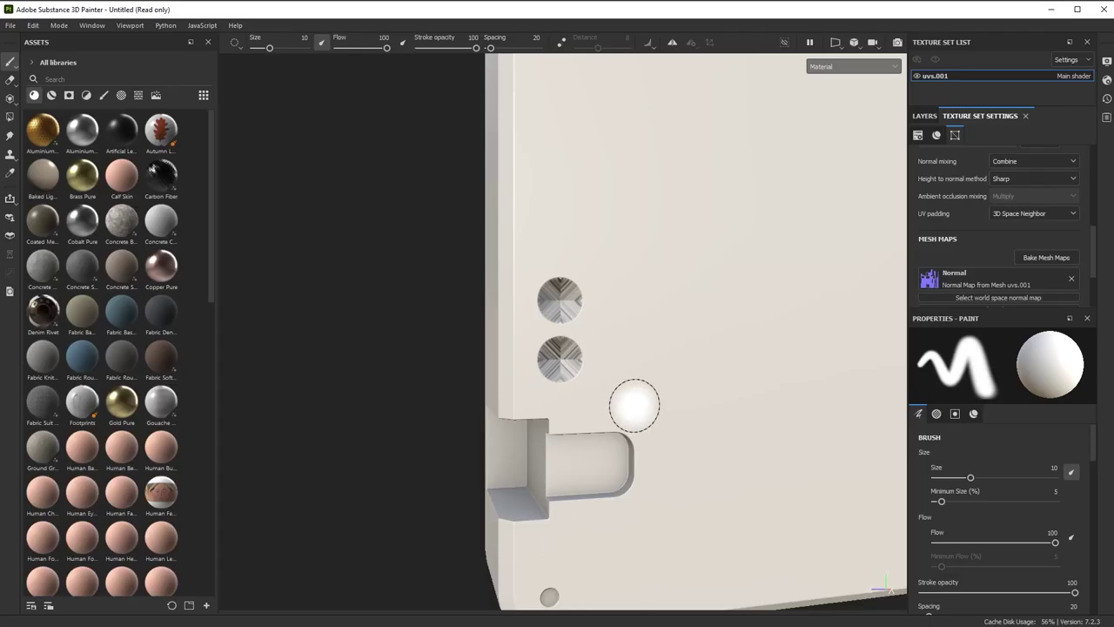
- Return to Substance 3D Painter and inspect the whole baked door panel from several angles
{"action": "scroll", "coordinate": [632, 403], "scroll_direction": "down", "scroll_amount": 6}
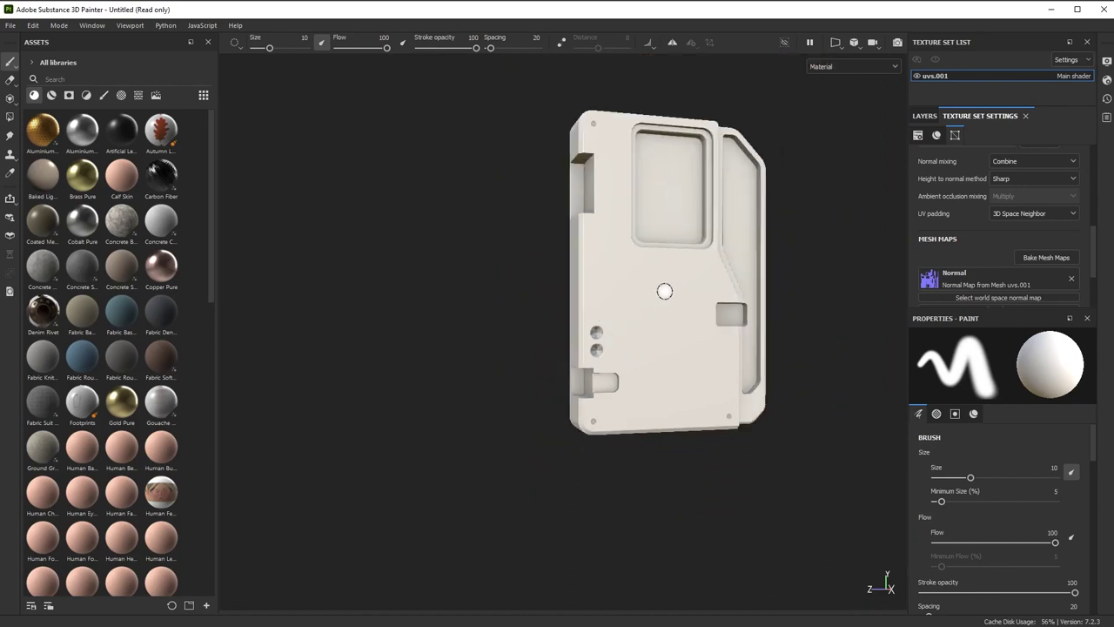
{"action": "left_click_drag", "start_coordinate": [603, 319], "coordinate": [638, 270], "text": "alt"}
{"action": "middle_click_drag", "start_coordinate": [638, 270], "coordinate": [574, 378], "text": "alt"}
{"action": "scroll", "coordinate": [575, 377], "scroll_direction": "up", "scroll_amount": 3}
{"action": "left_click_drag", "start_coordinate": [560, 422], "coordinate": [552, 412], "text": "alt"}
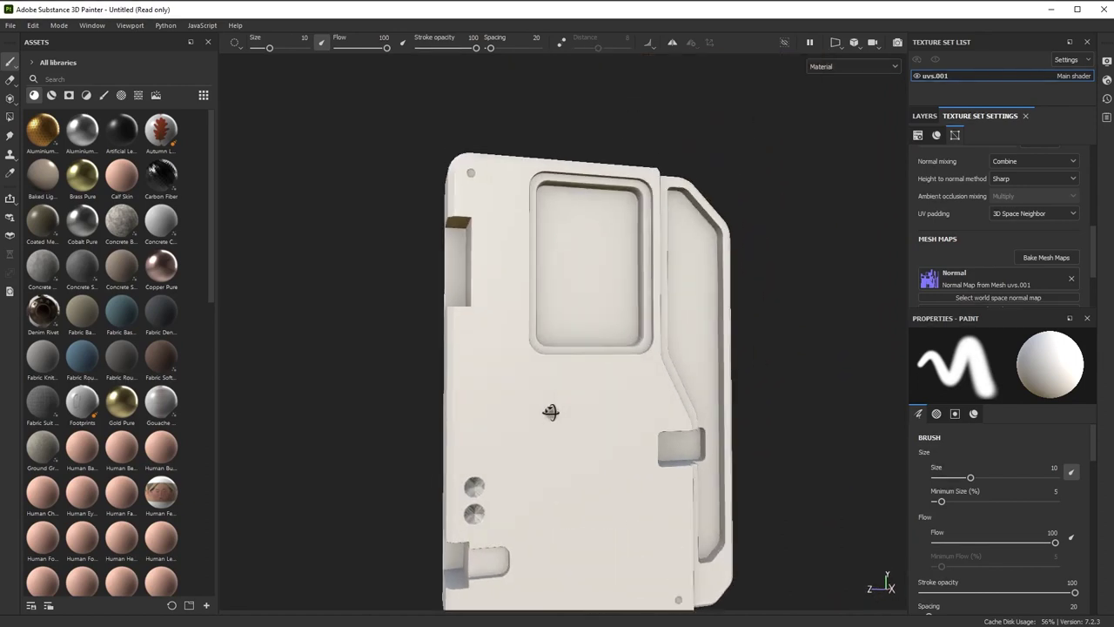
{"action": "middle_click_drag", "start_coordinate": [552, 413], "coordinate": [569, 326], "text": "alt"}
{"action": "left_click_drag", "start_coordinate": [641, 310], "coordinate": [639, 334], "text": "alt"}
{"action": "middle_click_drag", "start_coordinate": [730, 270], "coordinate": [736, 298], "text": "alt"}
- Review the baked mesh maps assigned to the uvs.001 texture set and check the door panel's shading
{"action": "scroll", "coordinate": [1039, 230], "scroll_direction": "down", "scroll_amount": 2}
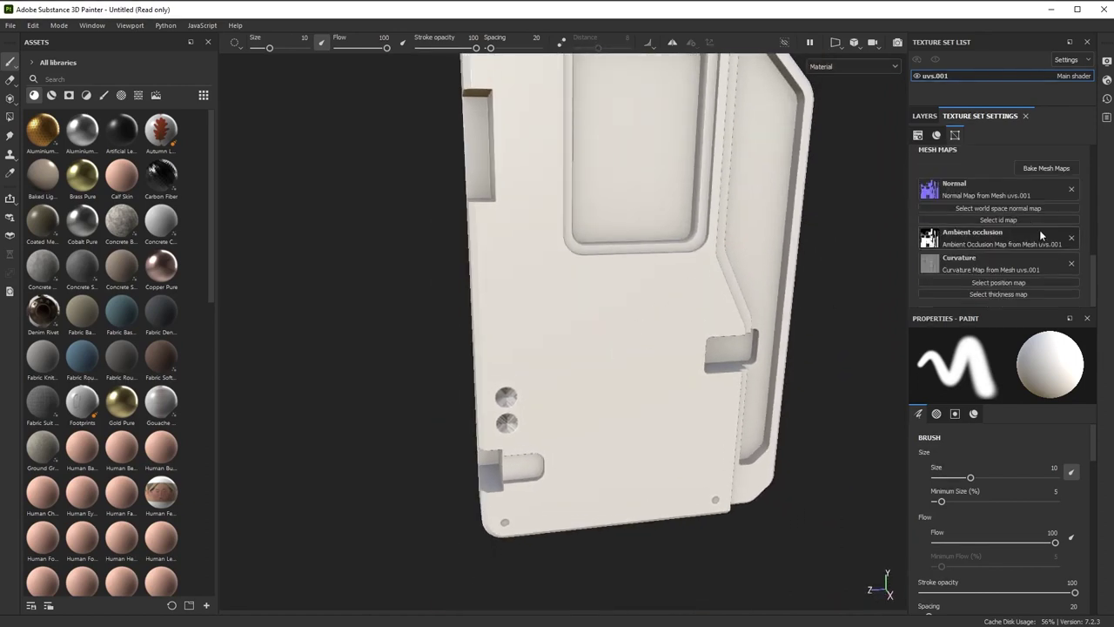
{"action": "scroll", "coordinate": [1039, 226], "scroll_direction": "up", "scroll_amount": 6}
{"action": "scroll", "coordinate": [1041, 210], "scroll_direction": "up", "scroll_amount": 2}
{"action": "scroll", "coordinate": [1032, 222], "scroll_direction": "down", "scroll_amount": 5}
{"action": "scroll", "coordinate": [1009, 250], "scroll_direction": "up", "scroll_amount": 5}
{"action": "left_click_drag", "start_coordinate": [646, 287], "coordinate": [640, 288], "text": "alt"}
{"action": "middle_click_drag", "start_coordinate": [641, 287], "coordinate": [583, 329], "text": "alt"}
{"action": "scroll", "coordinate": [585, 332], "scroll_direction": "down", "scroll_amount": 2}
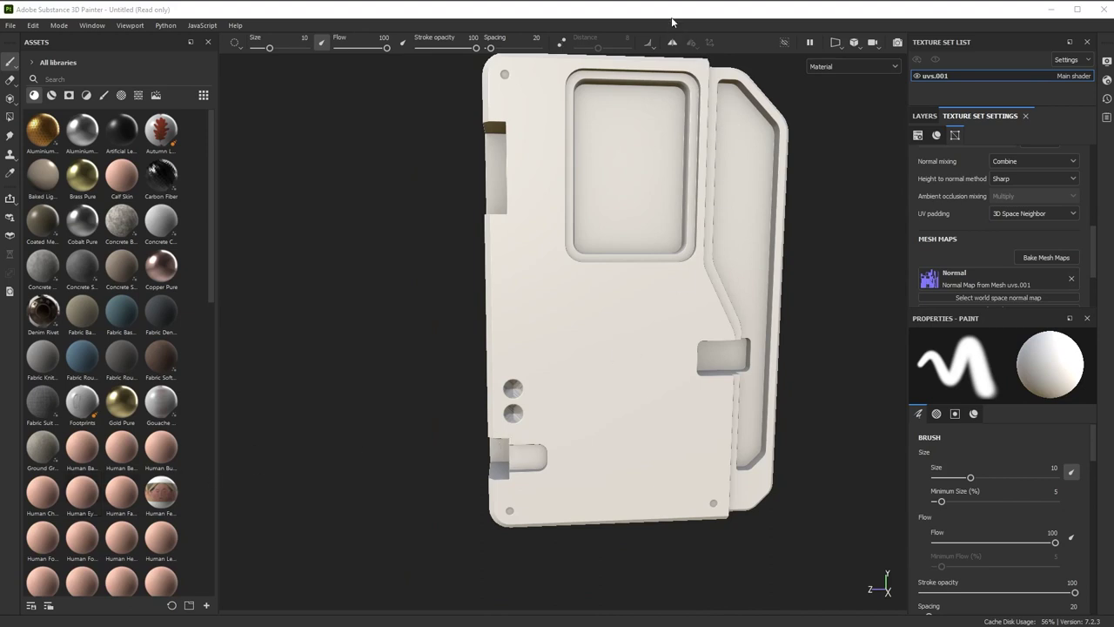
- Delete the empty Layer 1 from the door panel's layer stack
{"action": "mouse_move", "coordinate": [663, 215]}
{"action": "left_mouse_down", "text": "alt"}
{"action": "mouse_move", "coordinate": [705, 209]}
{"action": "mouse_move", "coordinate": [728, 331]}
{"action": "mouse_move", "coordinate": [686, 346]}
{"action": "mouse_move", "coordinate": [698, 354]}
{"action": "mouse_move", "coordinate": [615, 296]}
{"action": "mouse_move", "coordinate": [662, 298]}
{"action": "mouse_move", "coordinate": [640, 277]}
{"action": "mouse_move", "coordinate": [706, 319]}
{"action": "mouse_move", "coordinate": [654, 334]}
{"action": "mouse_move", "coordinate": [683, 307]}
{"action": "mouse_move", "coordinate": [637, 298]}
{"action": "mouse_move", "coordinate": [597, 390]}
{"action": "mouse_move", "coordinate": [597, 443]}
{"action": "mouse_move", "coordinate": [564, 412]}
{"action": "left_mouse_up", "text": "alt"}
{"action": "scroll", "coordinate": [710, 342], "scroll_direction": "up", "scroll_amount": 2}
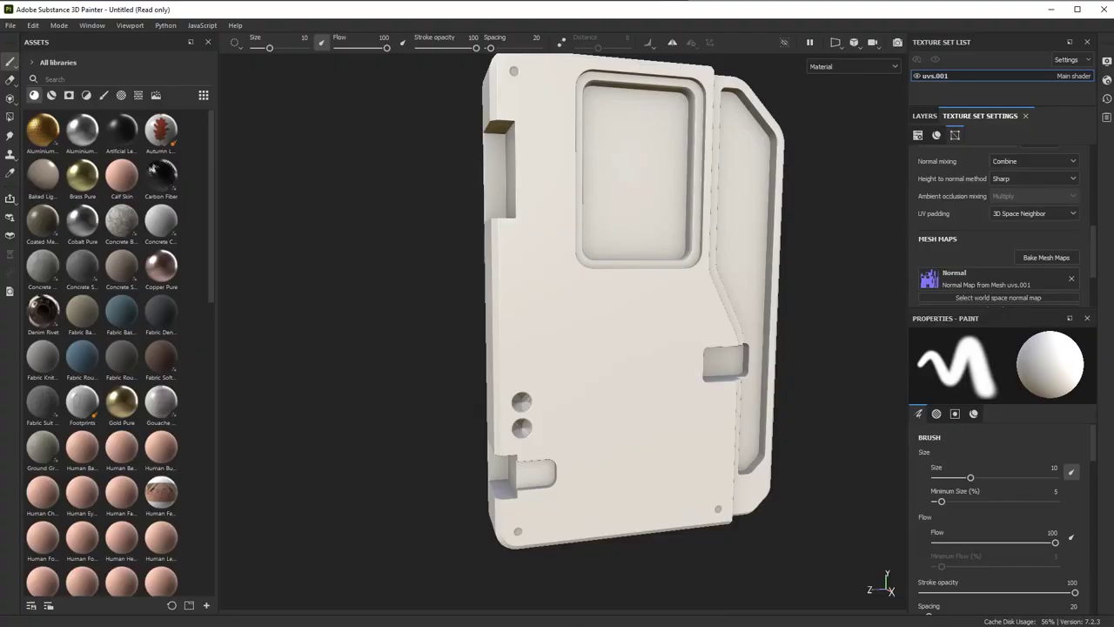
{"action": "mouse_move", "coordinate": [774, 484]}
{"action": "left_mouse_down", "text": "alt"}
{"action": "mouse_move", "coordinate": [751, 402]}
{"action": "mouse_move", "coordinate": [798, 368]}
{"action": "left_mouse_up", "text": "alt"}
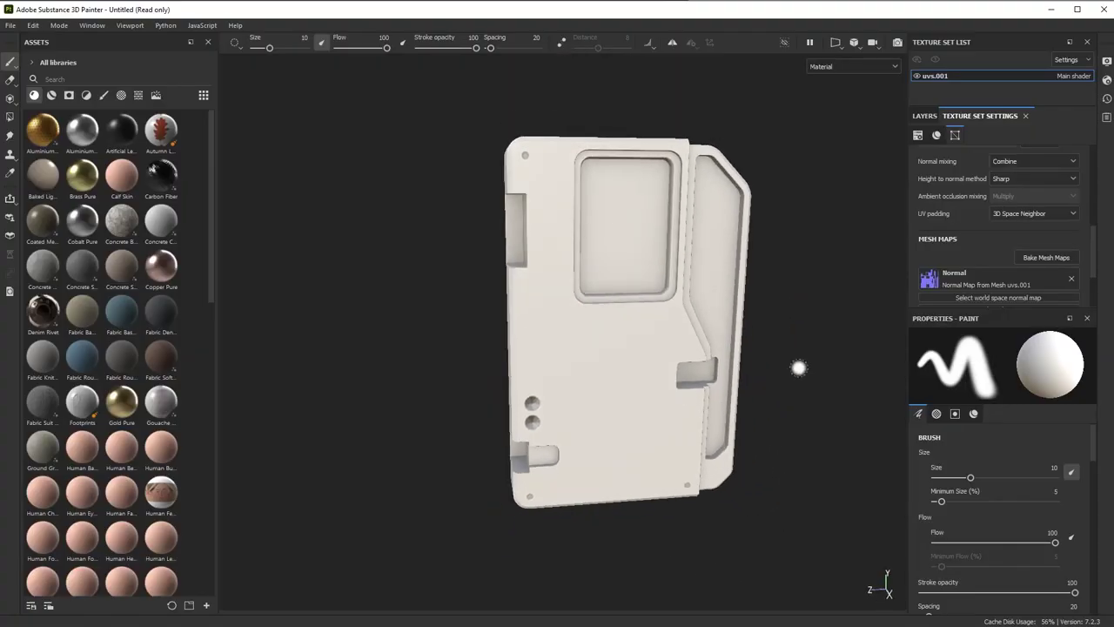
{"action": "left_click", "coordinate": [925, 116]}
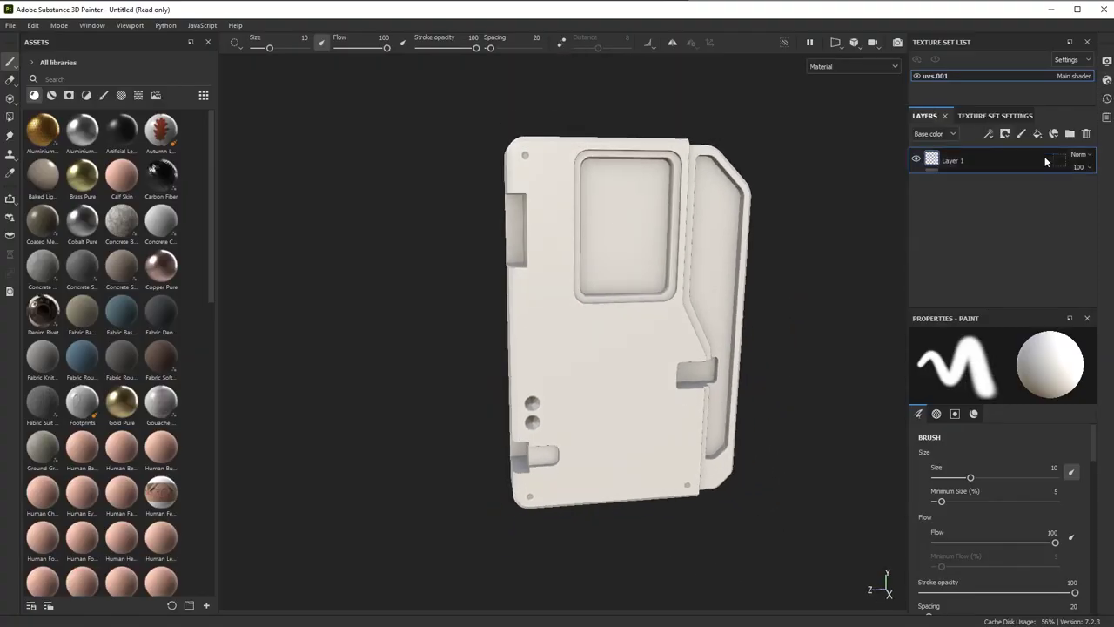
{"action": "left_click", "coordinate": [1084, 135]}
- Filter the asset library to smart materials and search for "steel stained"
{"action": "scroll", "coordinate": [32, 350], "scroll_direction": "down", "scroll_amount": 15}
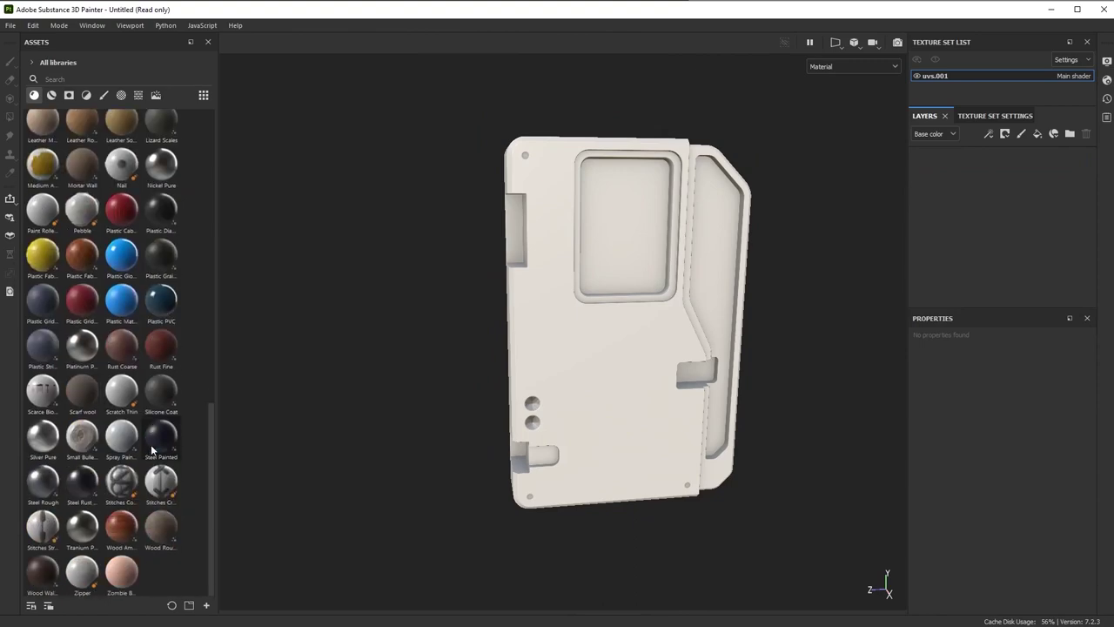
{"action": "scroll", "coordinate": [65, 261], "scroll_direction": "up", "scroll_amount": 15}
{"action": "left_click", "coordinate": [52, 94]}
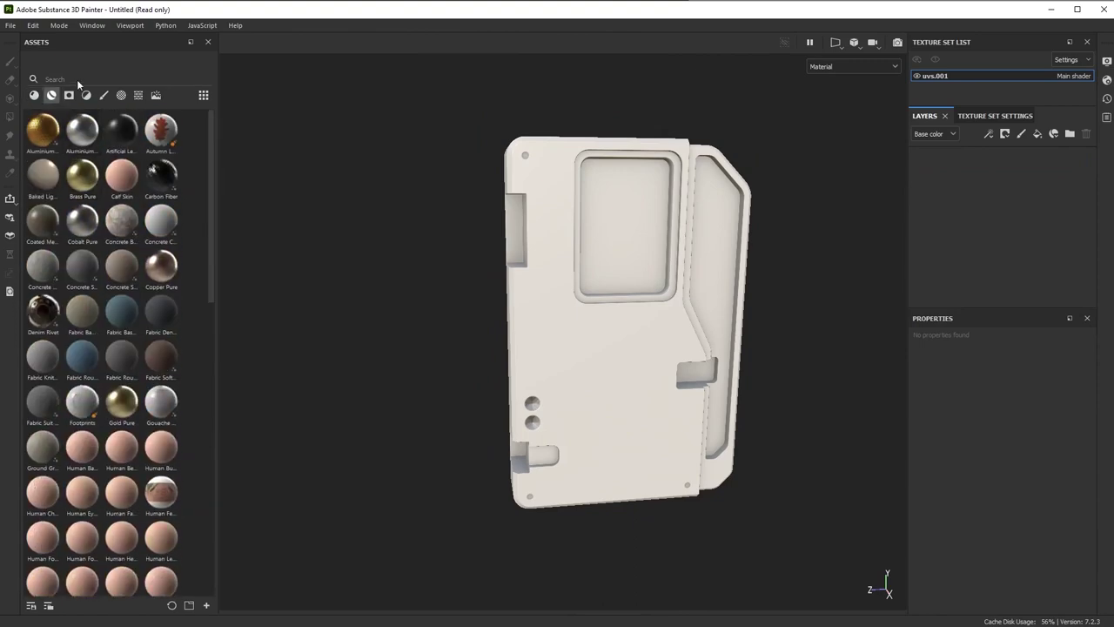
{"action": "left_click", "coordinate": [79, 79]}
{"action": "type", "text": "steel"}
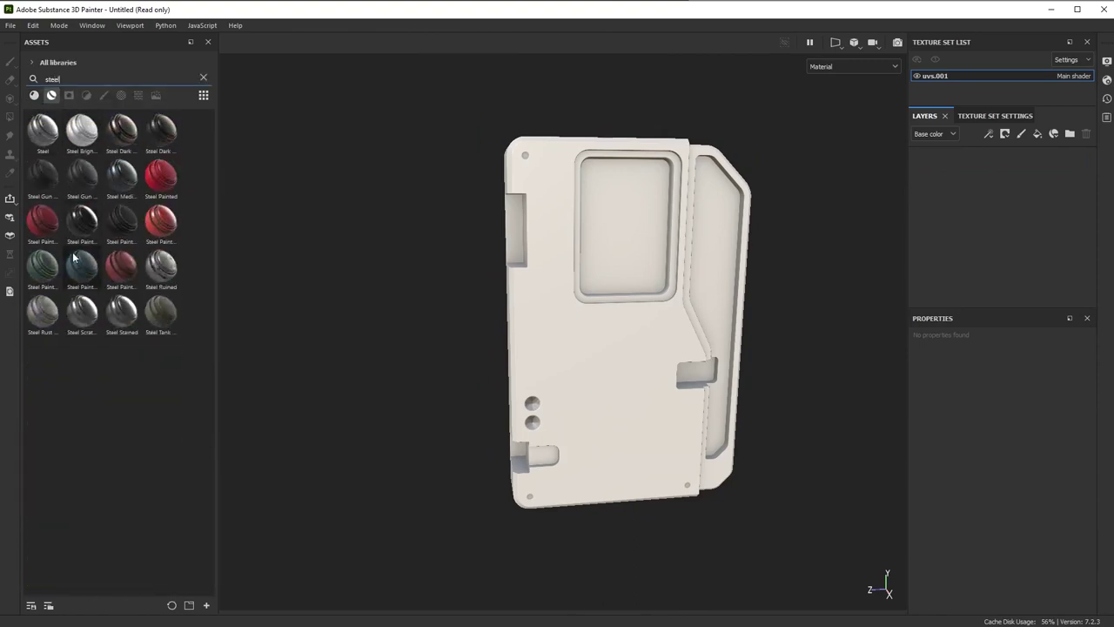
{"action": "type", "text": " sta"}
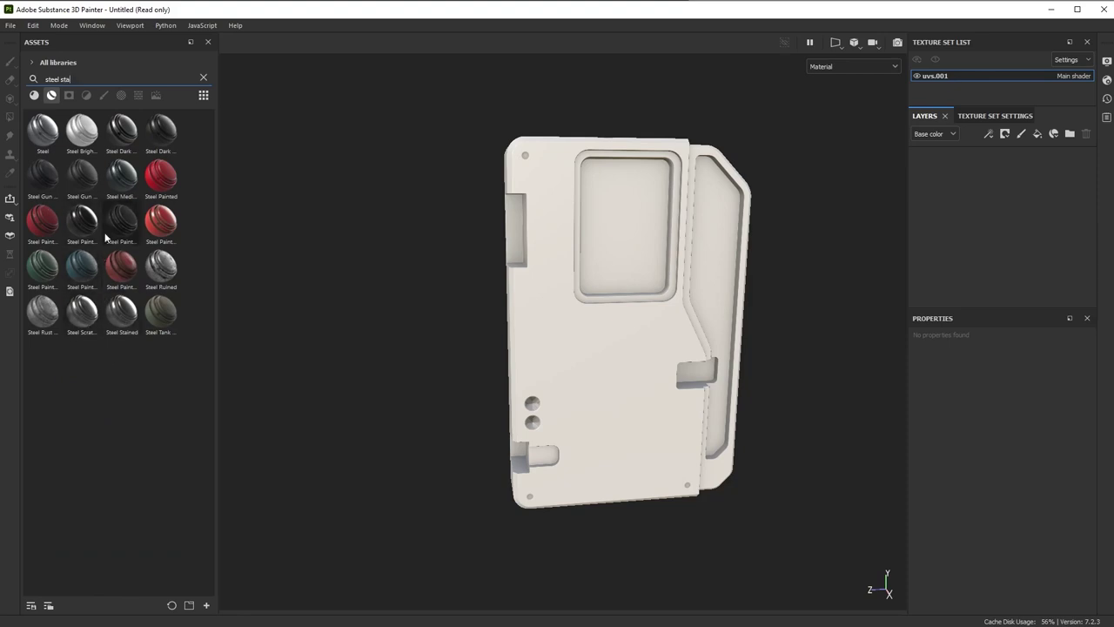
{"action": "type", "text": "ined"}
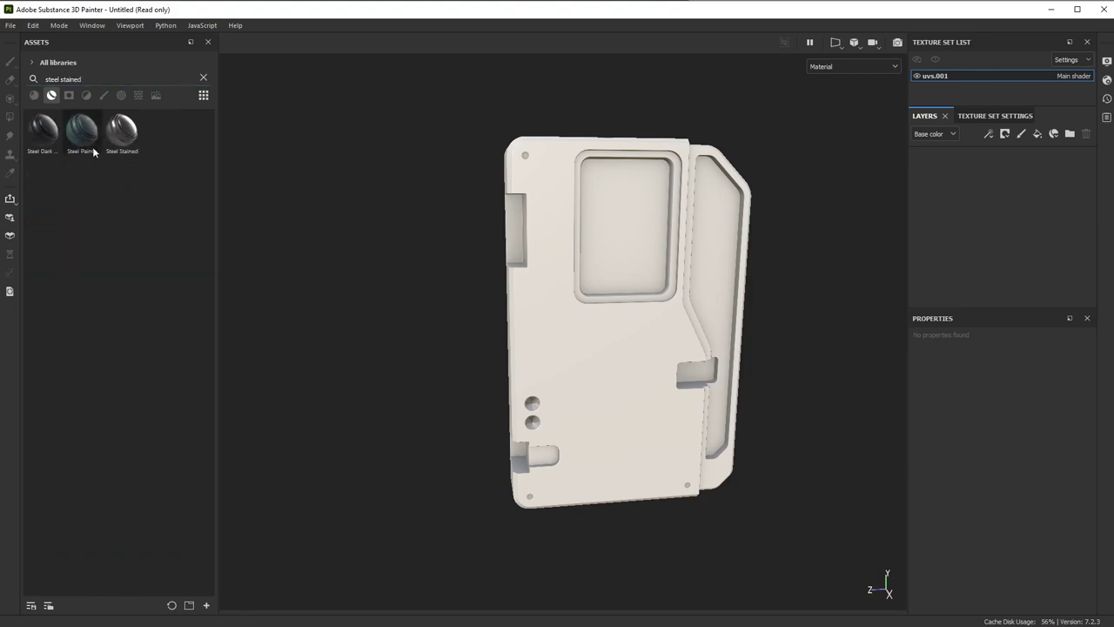
- Try the Steel Stained smart material on the door panel, inspect it up close and remove its layer
{"action": "left_click_drag", "start_coordinate": [121, 136], "coordinate": [668, 325]}
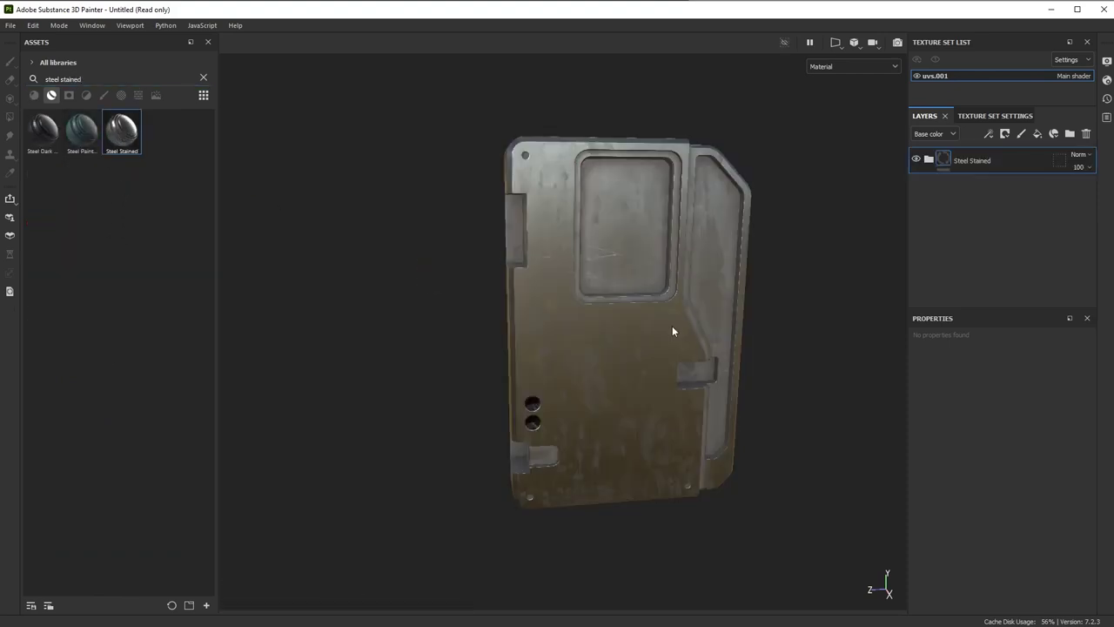
{"action": "left_click_drag", "start_coordinate": [717, 297], "coordinate": [663, 373], "text": "alt"}
{"action": "scroll", "coordinate": [661, 370], "scroll_direction": "up", "scroll_amount": 3}
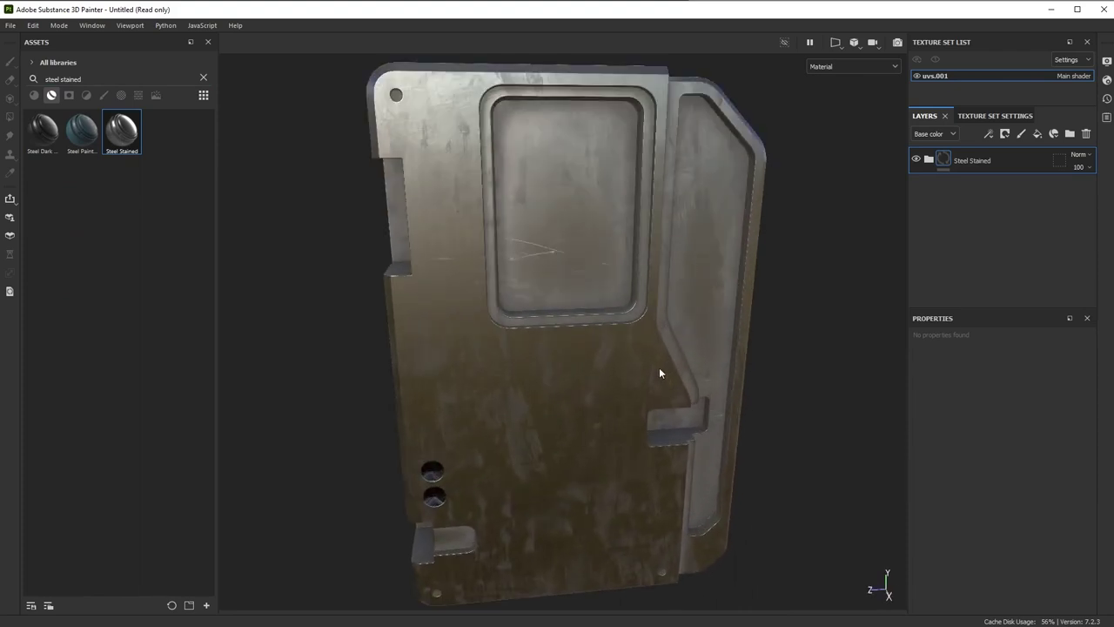
{"action": "scroll", "coordinate": [659, 367], "scroll_direction": "down", "scroll_amount": 2}
{"action": "left_click", "coordinate": [1086, 134]}
- Apply the Steel Painted Scraped Green smart material to the door panel and expand its layer folder
{"action": "mouse_move", "coordinate": [82, 131]}
{"action": "left_mouse_down"}
{"action": "mouse_move", "coordinate": [612, 269]}
{"action": "mouse_move", "coordinate": [653, 308]}
{"action": "left_mouse_up"}
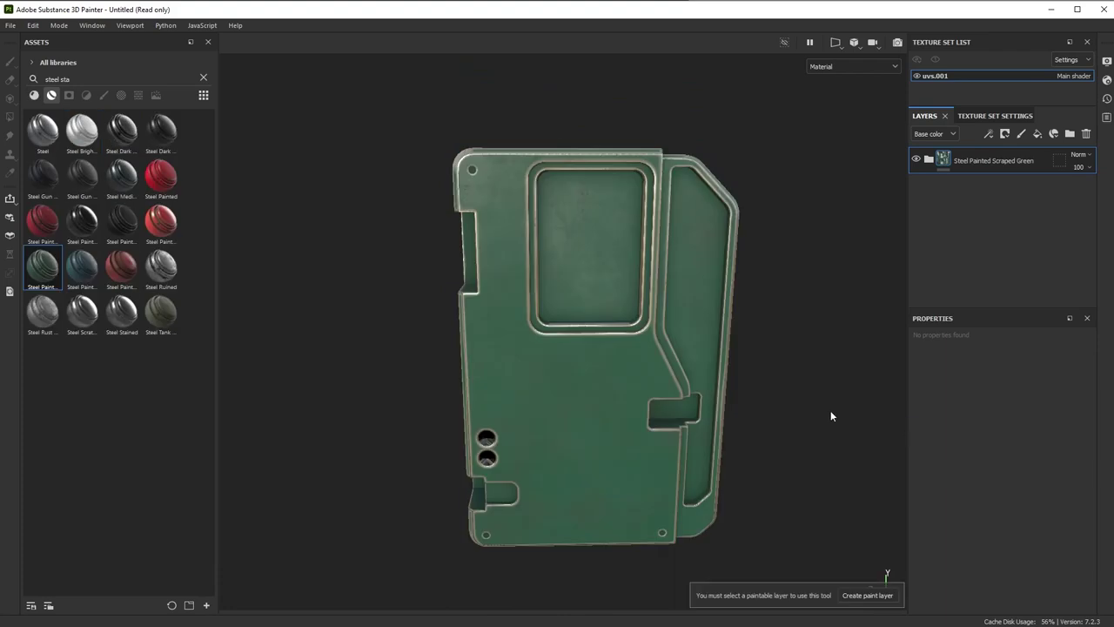
{"action": "mouse_move", "coordinate": [830, 410]}
{"action": "left_mouse_down", "text": "alt"}
{"action": "mouse_move", "coordinate": [640, 390]}
{"action": "mouse_move", "coordinate": [800, 389]}
{"action": "left_mouse_up", "text": "alt"}
{"action": "left_click", "coordinate": [928, 160]}
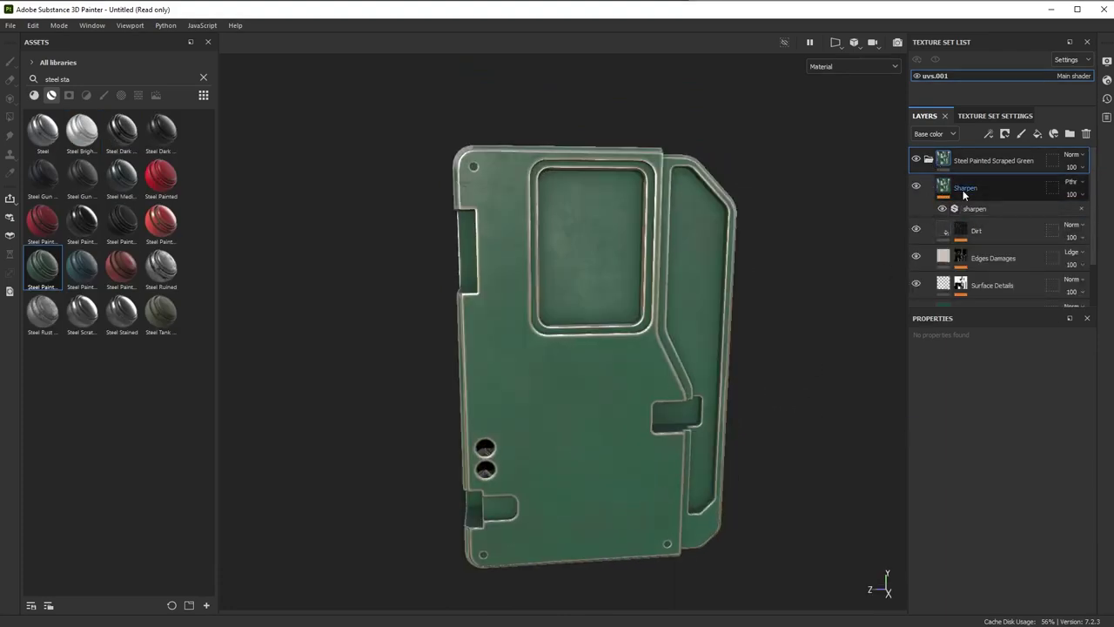
- Change the Base Metal layer's base color to mid-grey 979797
{"action": "scroll", "coordinate": [957, 218], "scroll_direction": "down", "scroll_amount": 2}
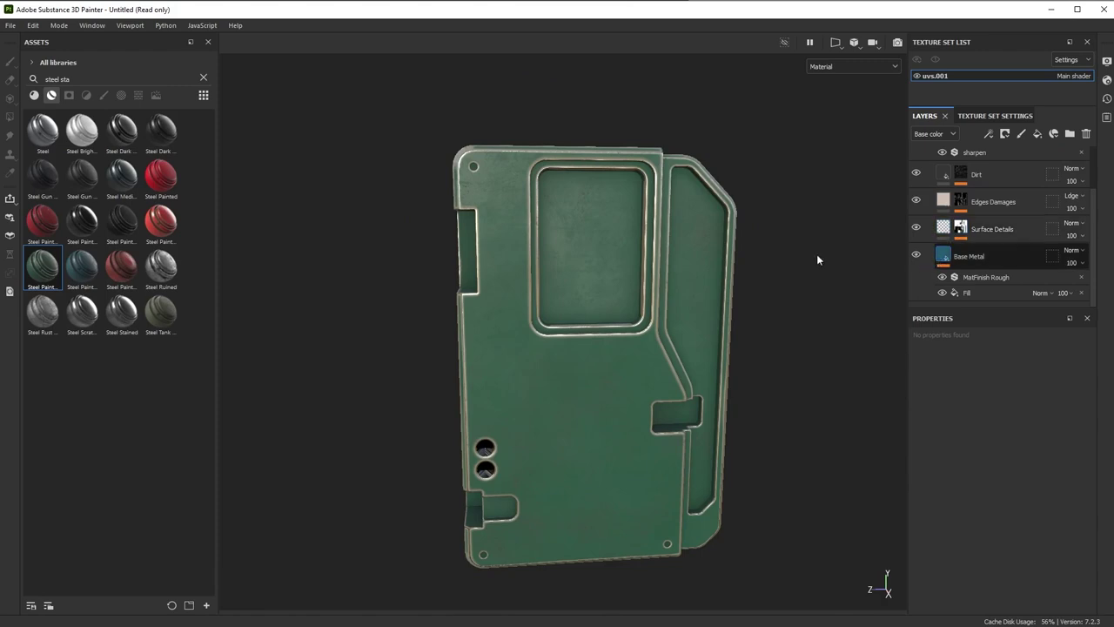
{"action": "left_click", "coordinate": [1010, 293]}
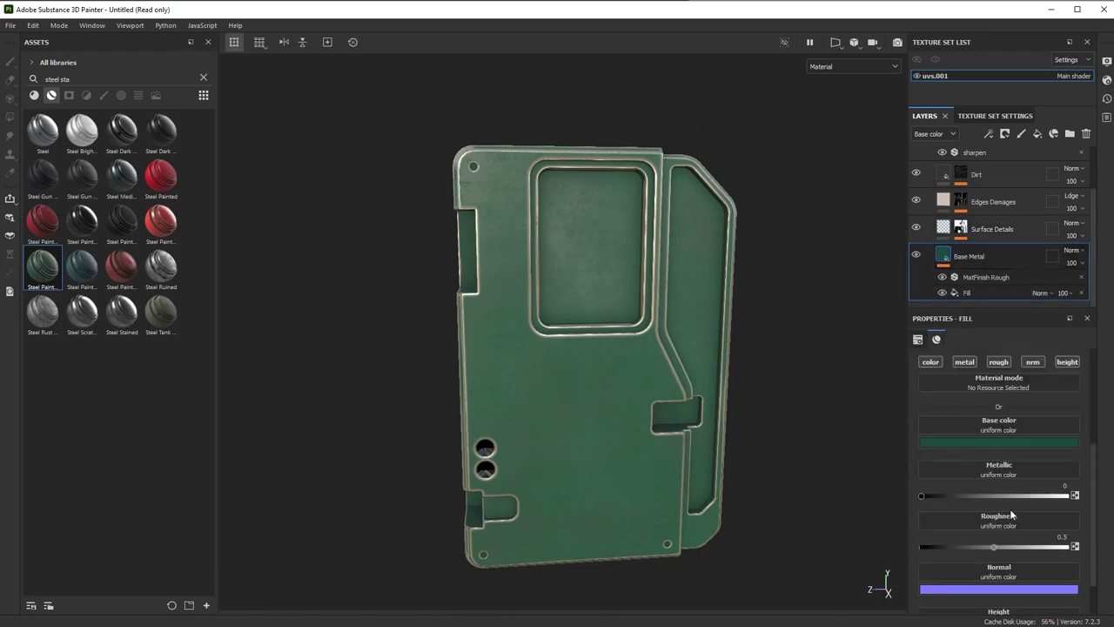
{"action": "left_click", "coordinate": [1008, 442]}
{"action": "left_click_drag", "start_coordinate": [1027, 492], "coordinate": [1014, 473]}
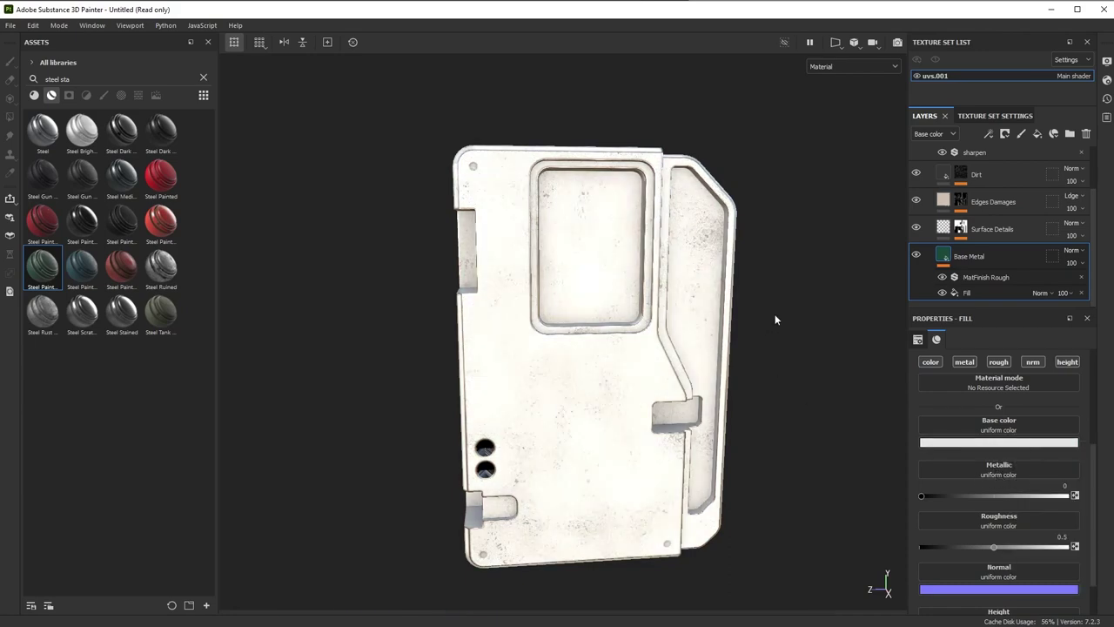
{"action": "left_click_drag", "start_coordinate": [773, 318], "coordinate": [741, 343], "text": "alt"}
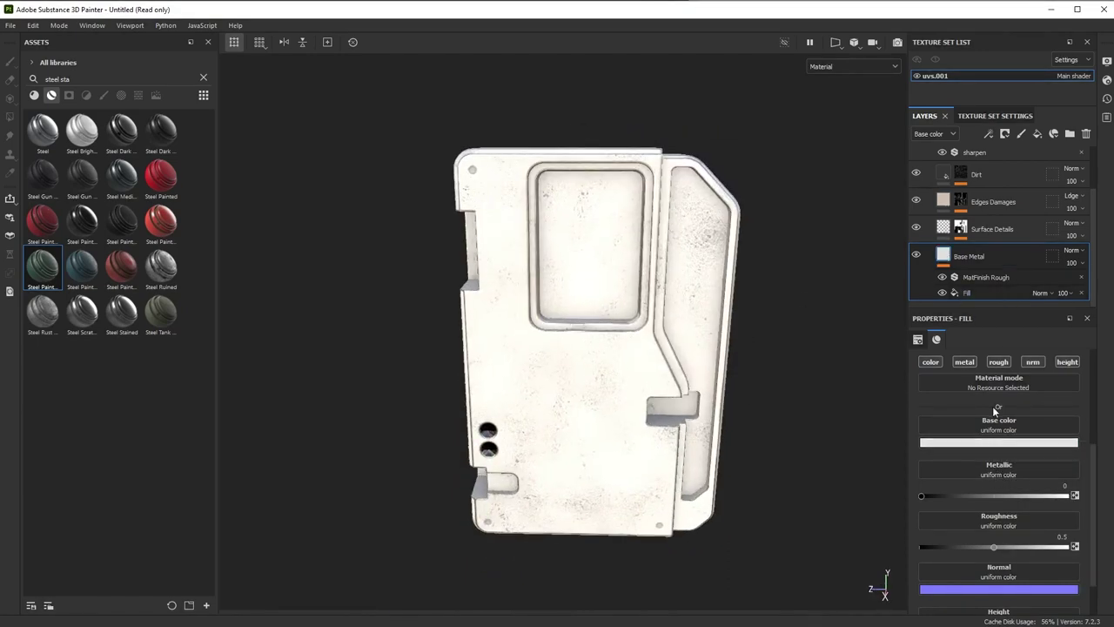
{"action": "left_click", "coordinate": [989, 443]}
{"action": "left_click_drag", "start_coordinate": [995, 469], "coordinate": [978, 502]}
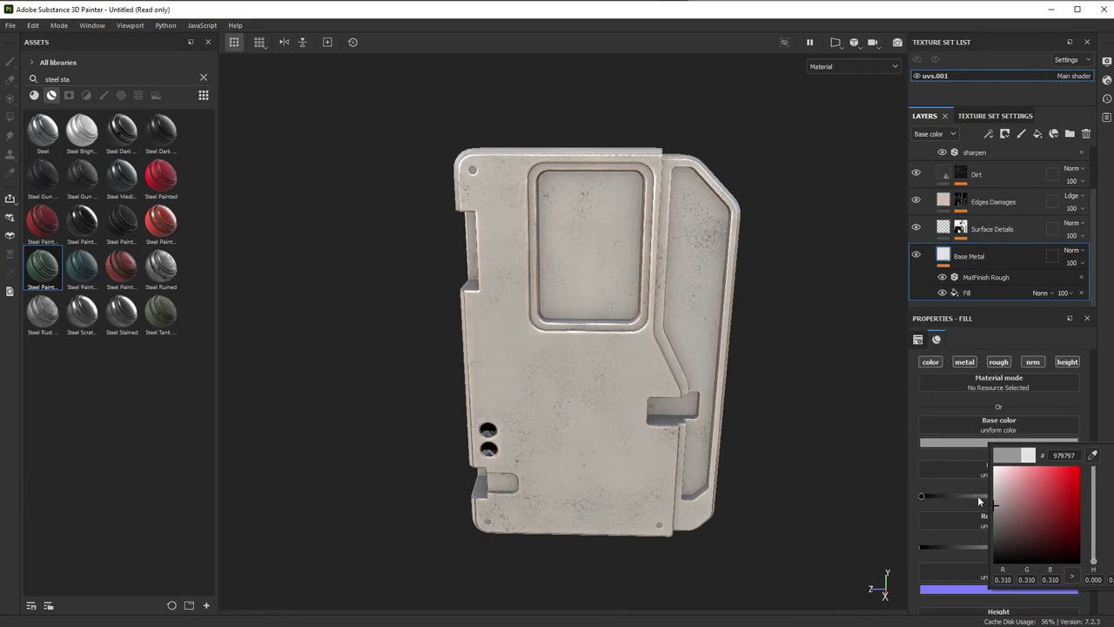
- Inspect the recolored door panel's edge wear and surface dirt from several angles and distances
{"action": "left_click_drag", "start_coordinate": [779, 325], "coordinate": [688, 397], "text": "alt"}
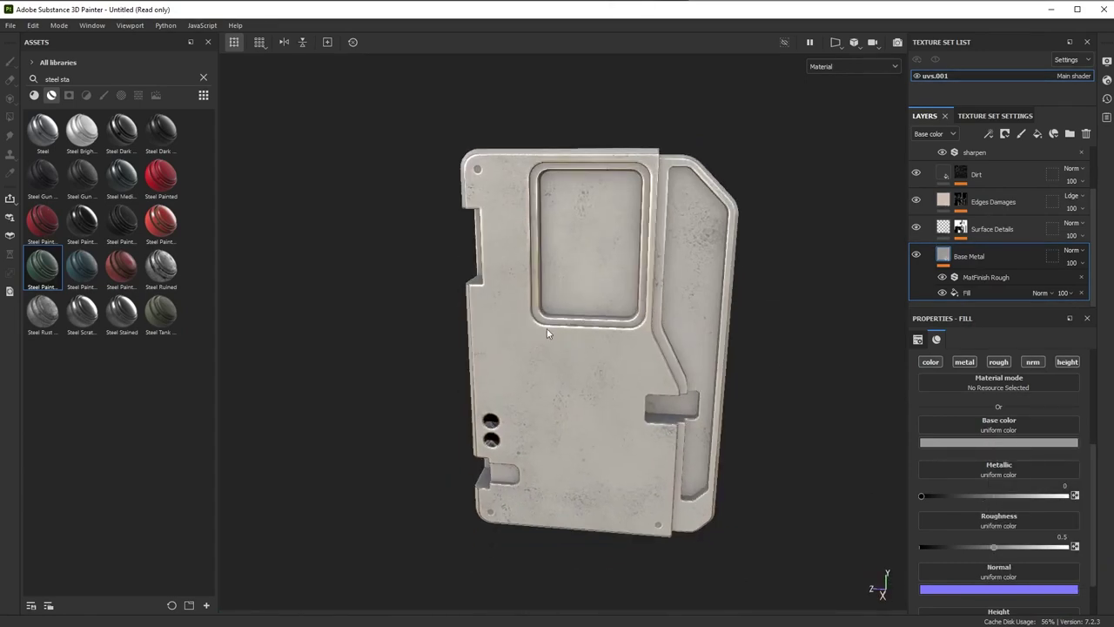
{"action": "left_click_drag", "start_coordinate": [547, 328], "coordinate": [603, 343], "text": "alt"}
{"action": "scroll", "coordinate": [526, 355], "scroll_direction": "down", "scroll_amount": 3}
{"action": "scroll", "coordinate": [514, 359], "scroll_direction": "up", "scroll_amount": 2}
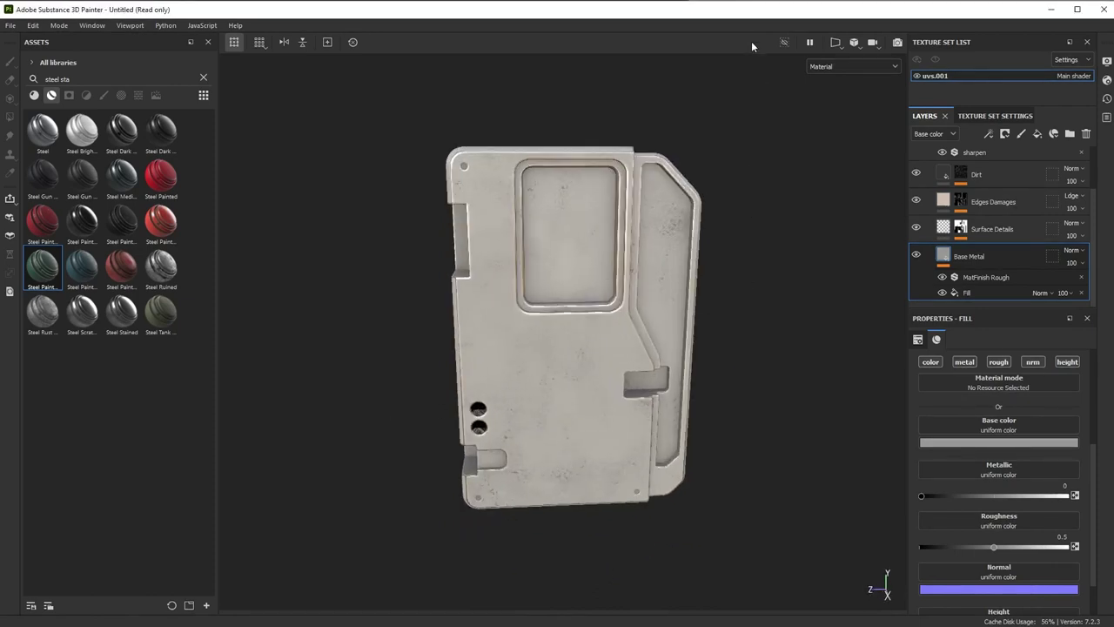
{"action": "left_click_drag", "start_coordinate": [627, 261], "coordinate": [592, 259], "text": "alt"}
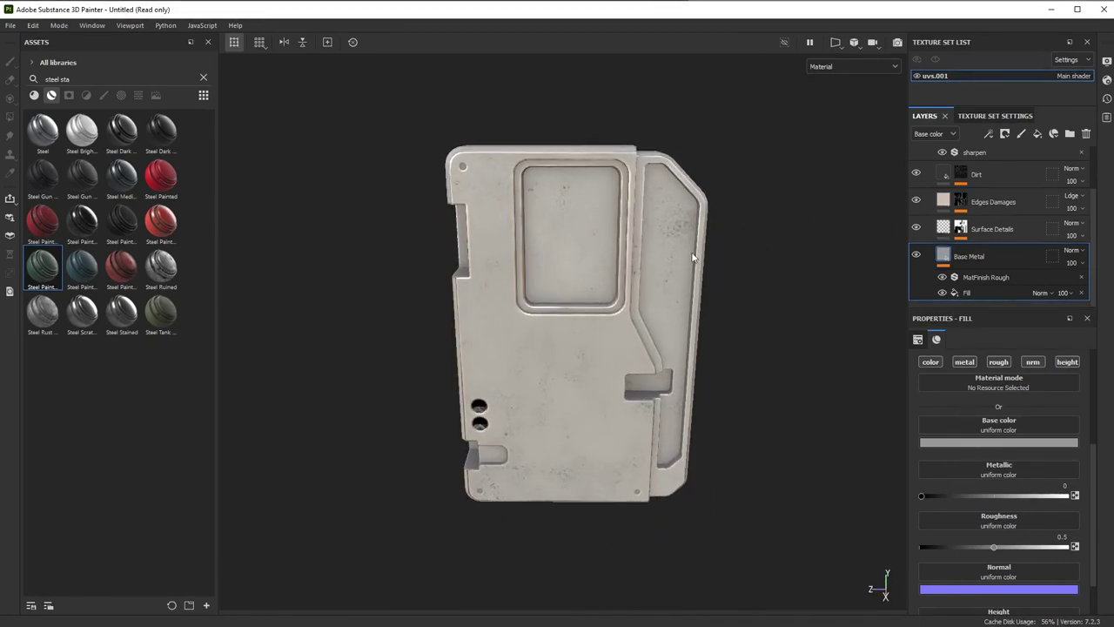